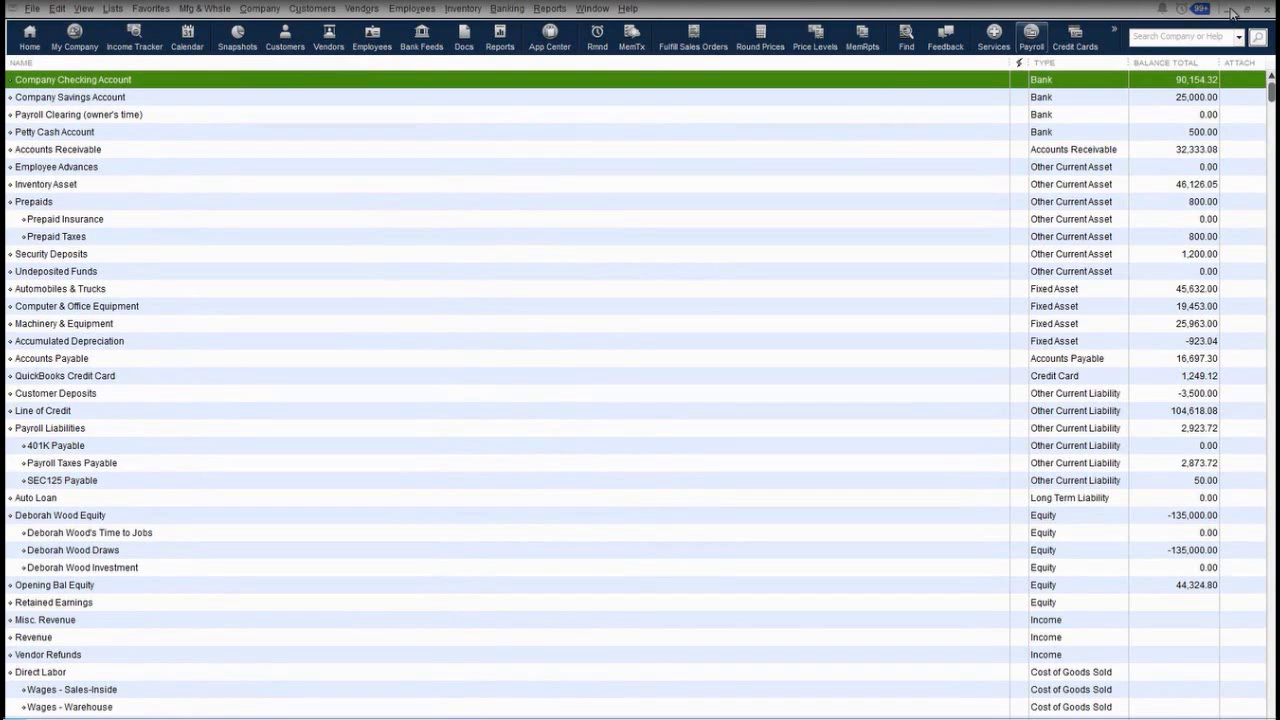
Close the chart of accounts and open the Items & Services list to examine the Bath/Vanity and Ceiling fixtures groups
click(1268, 11)
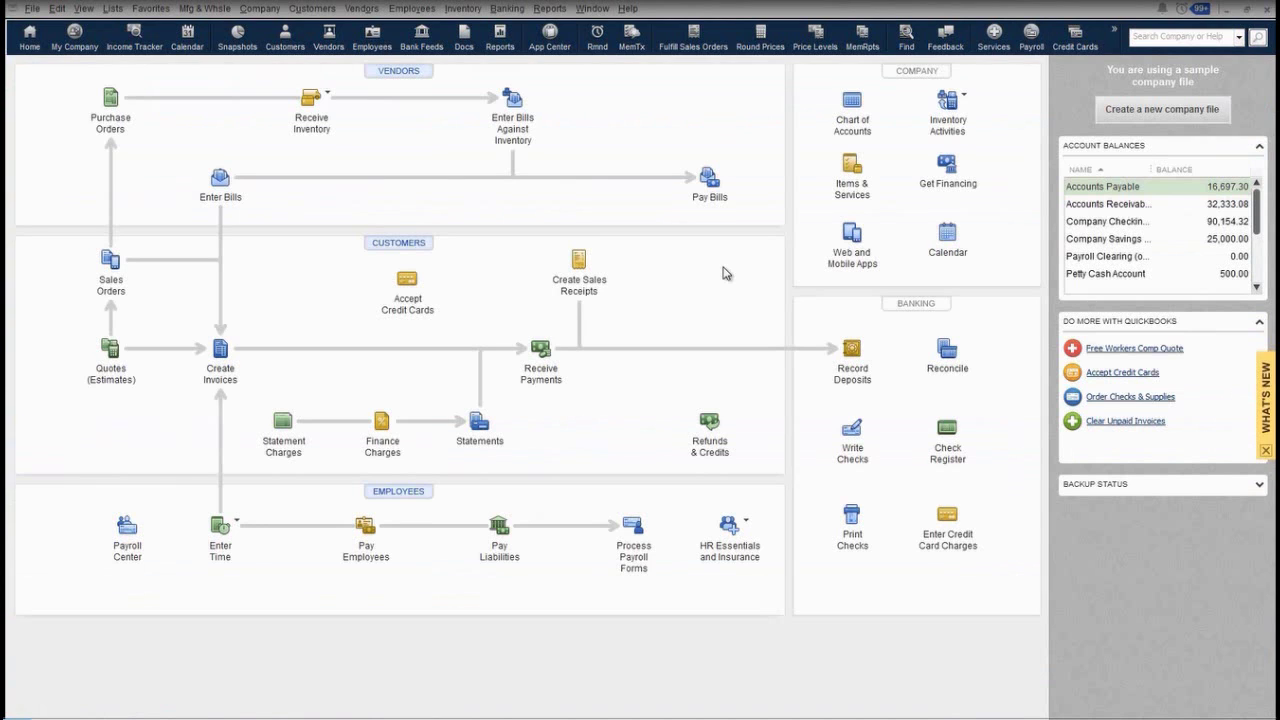
click(850, 172)
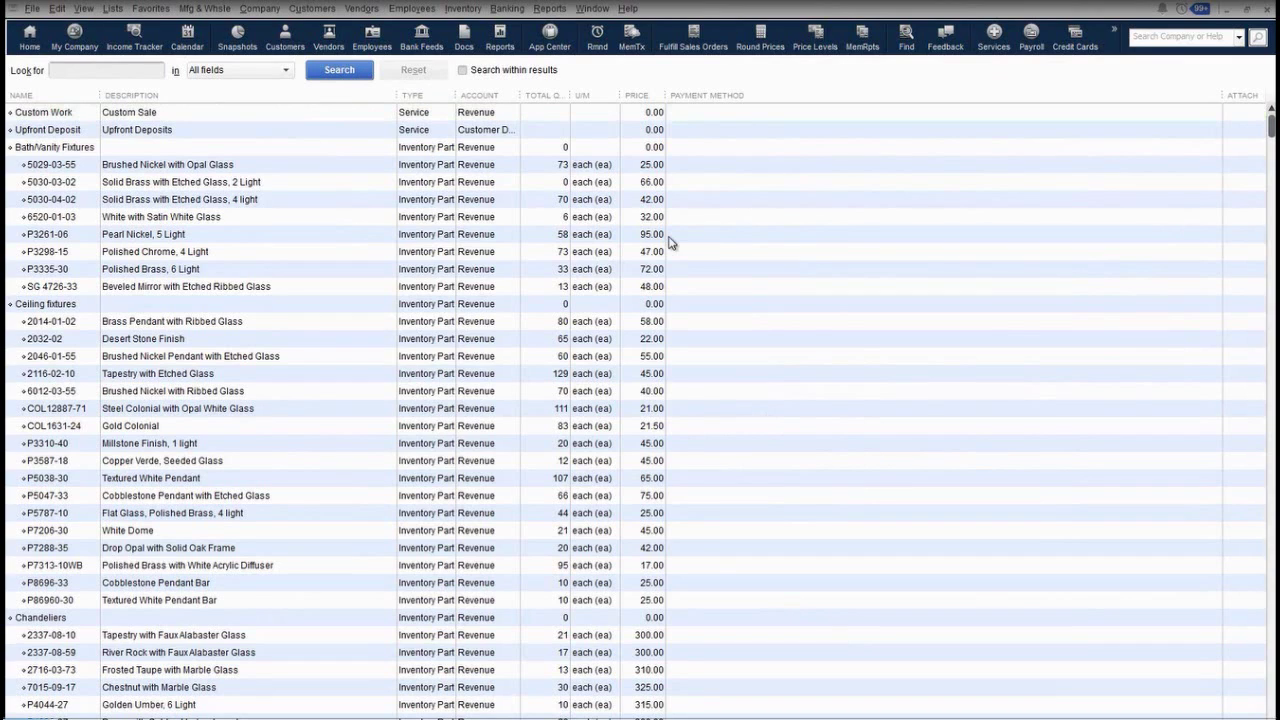
click(55, 150)
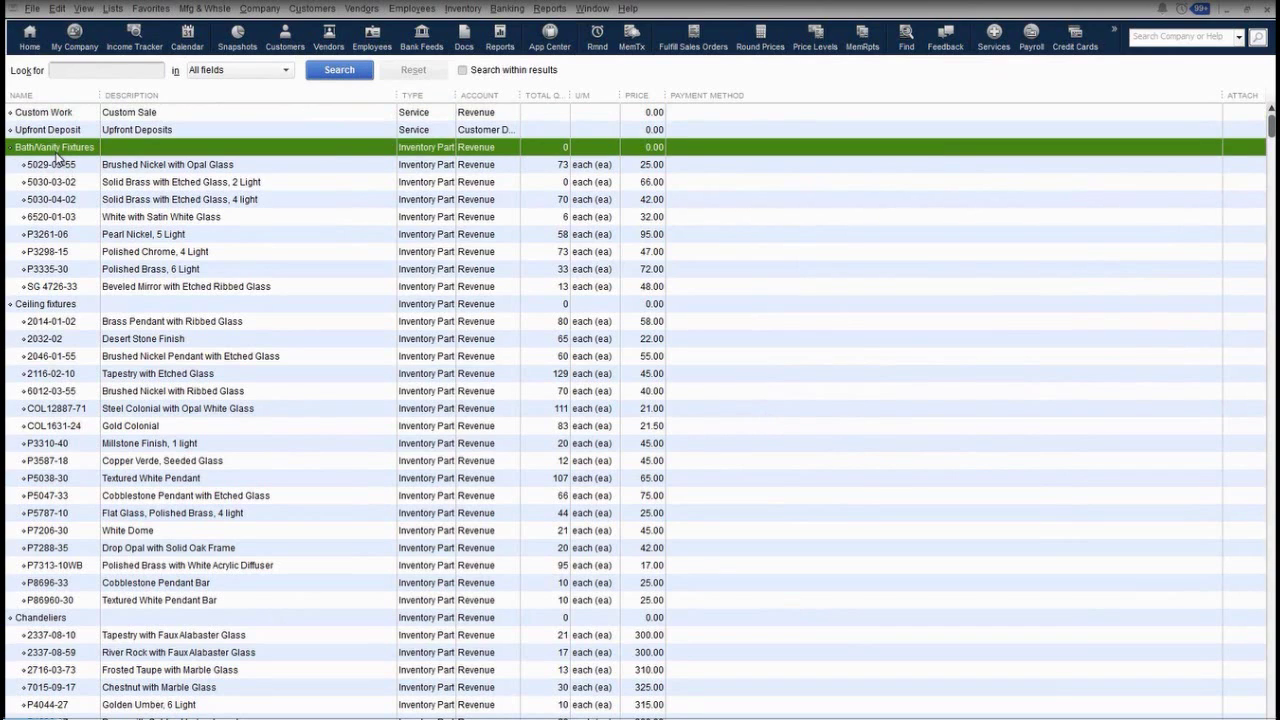
click(64, 167)
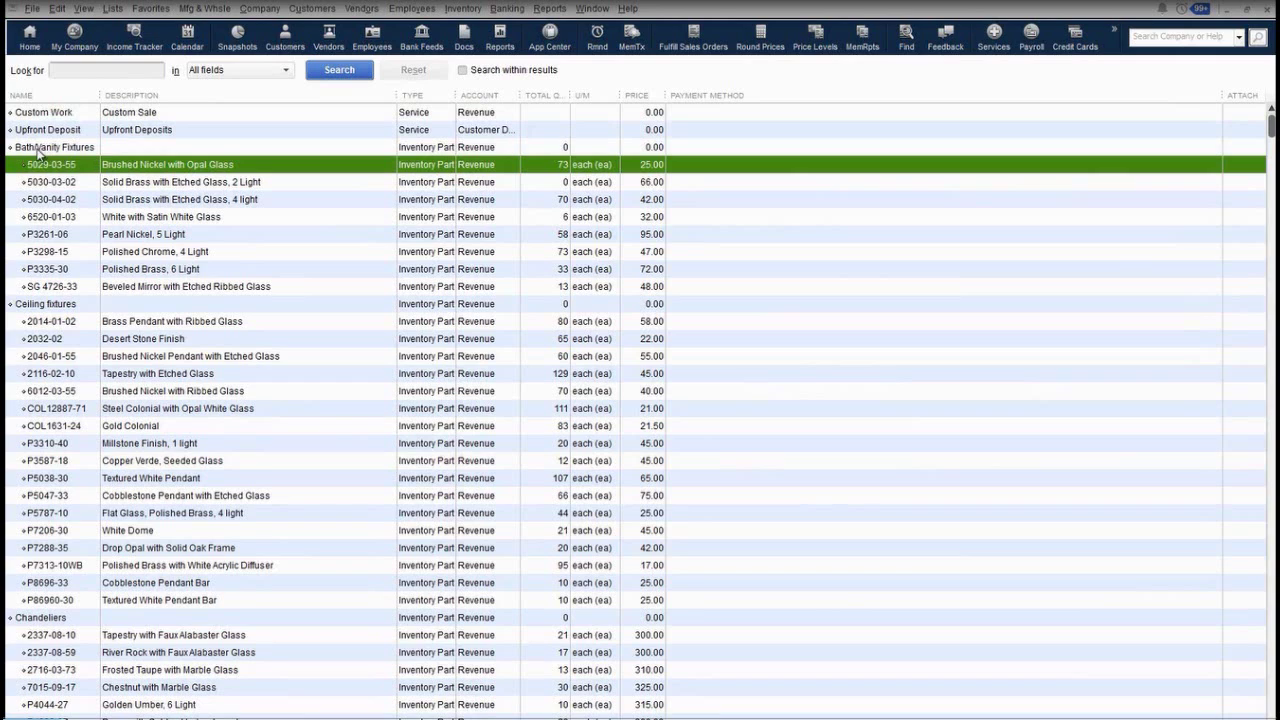
click(57, 305)
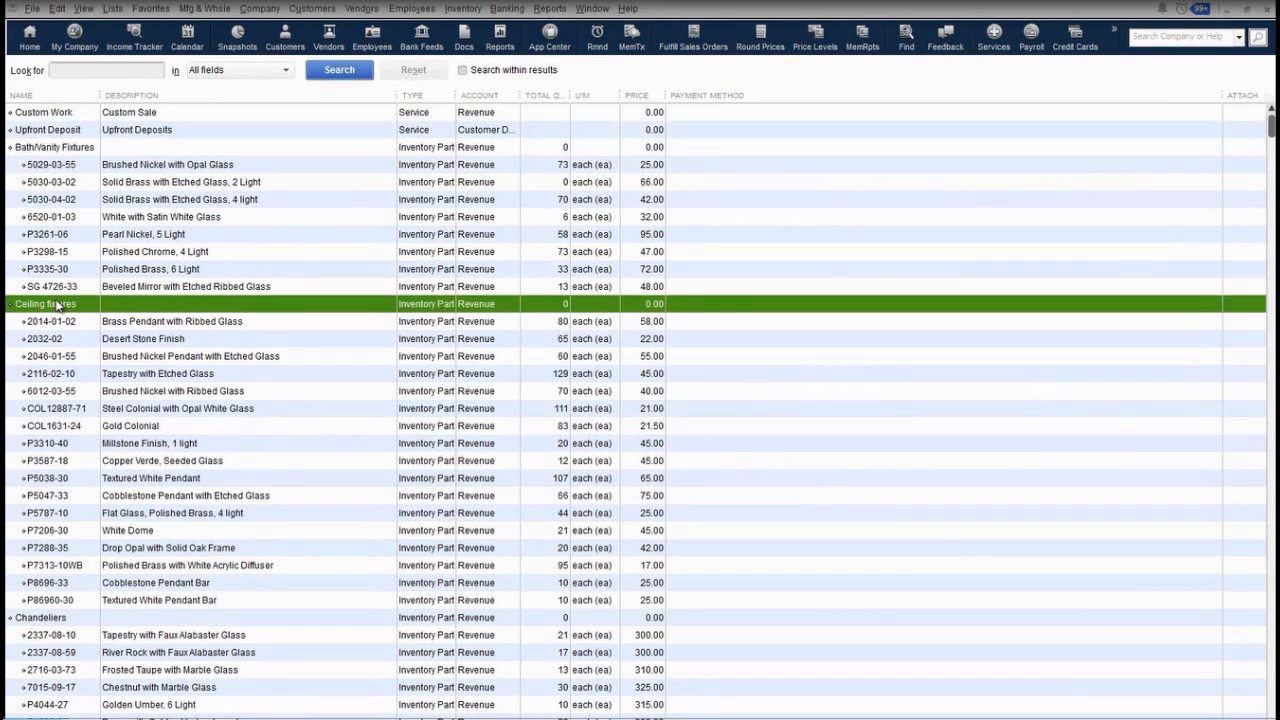
Open ceiling fixture item 2014-01-02 and set its markup percent to 100%
double_click(116, 326)
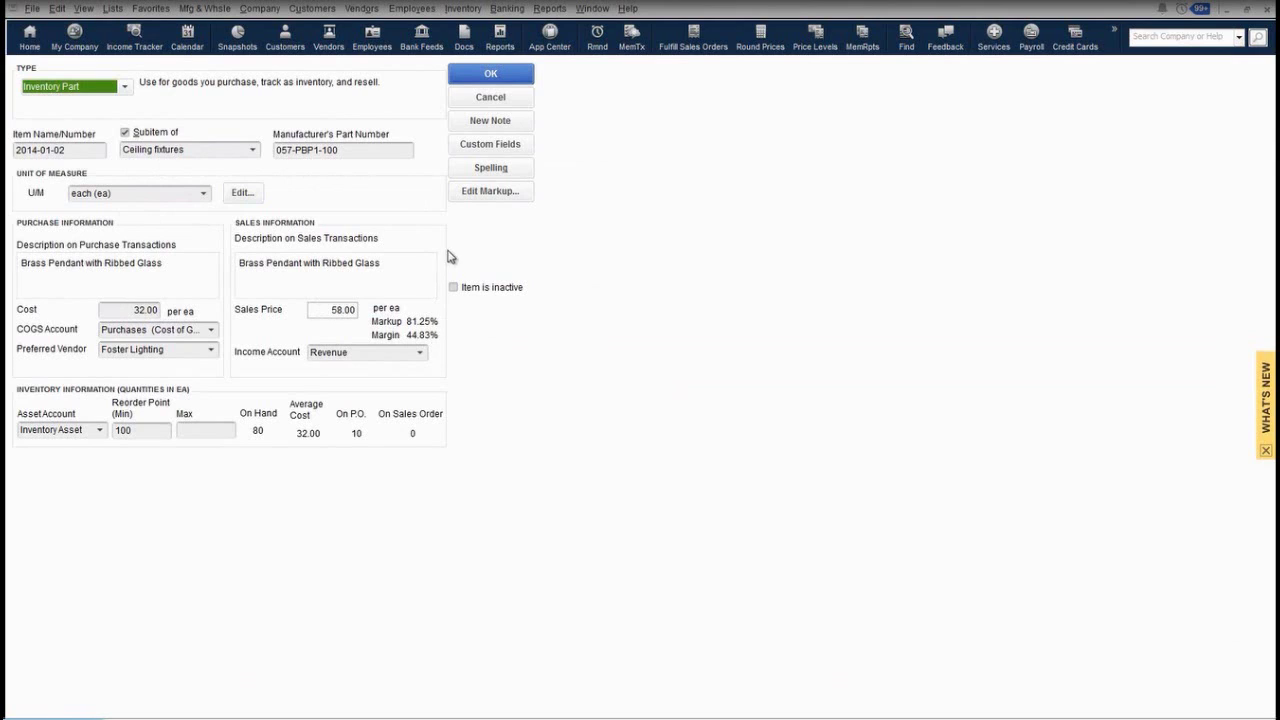
click(472, 199)
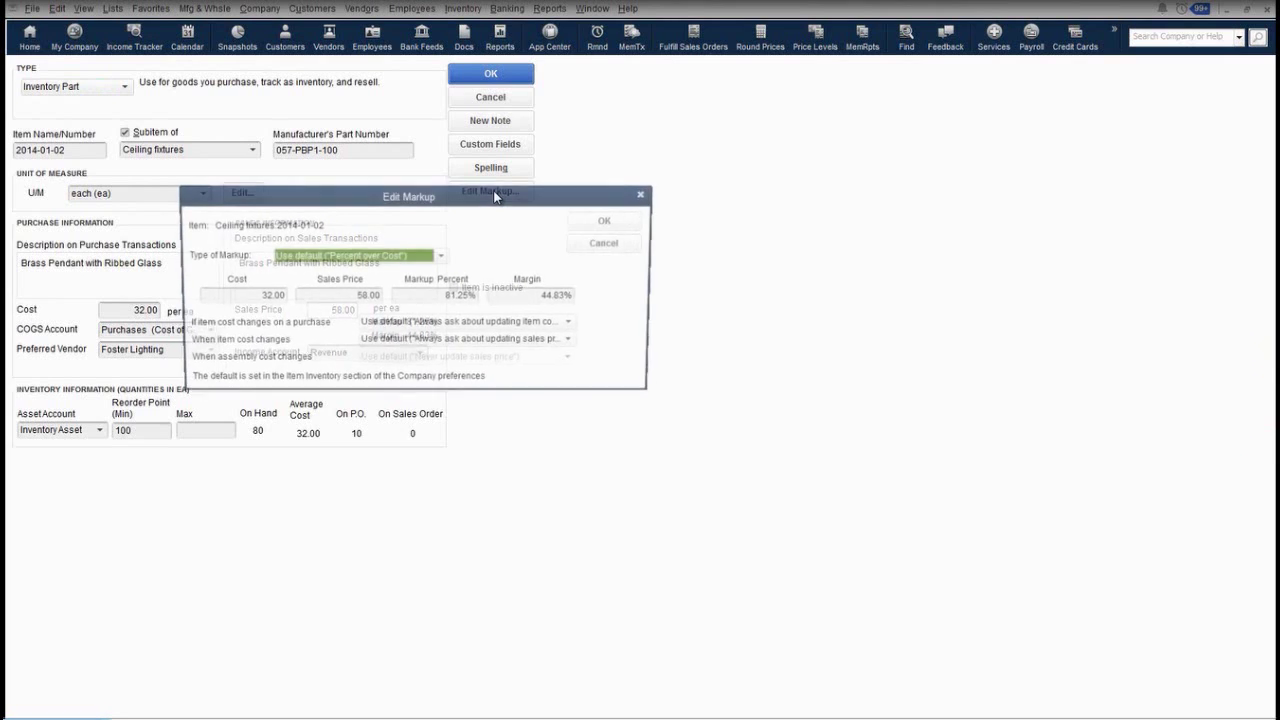
click(437, 295)
double_click(437, 295)
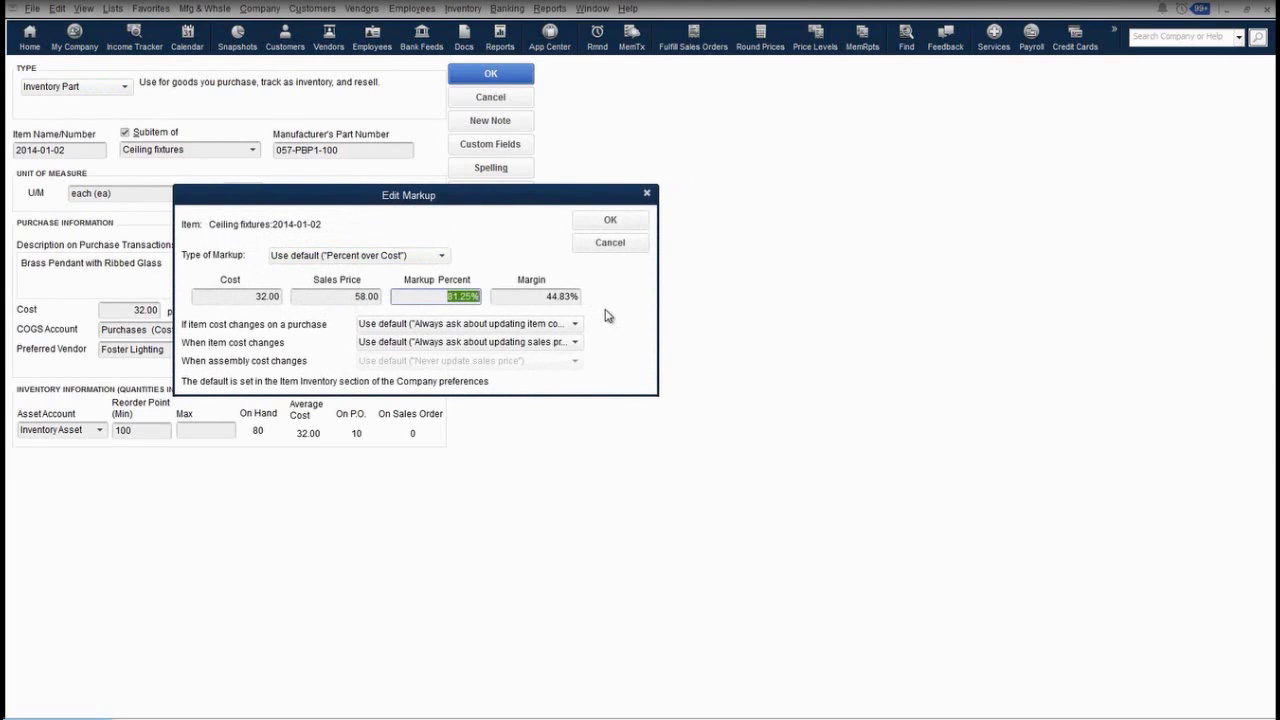
text(100)
key(Tab)
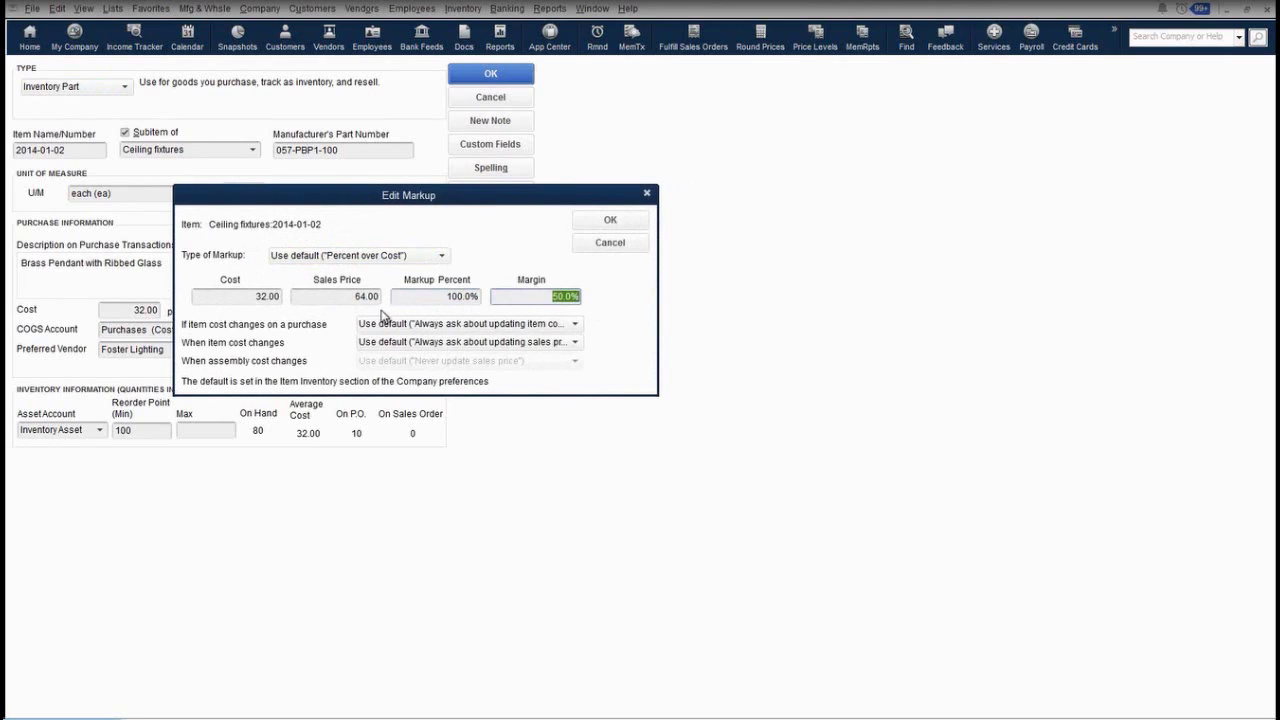
Set the item's sales price to 58 in the markup settings and save the item
click(352, 297)
text(58)
key(Tab)
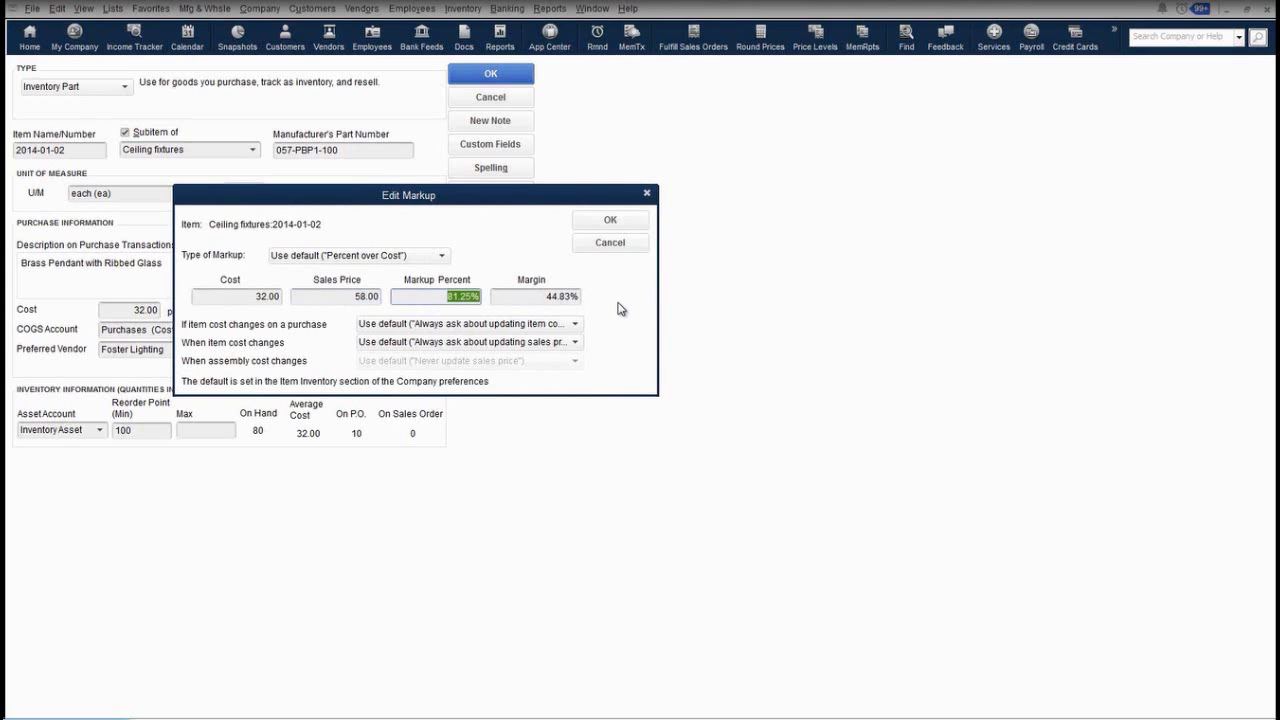
click(605, 222)
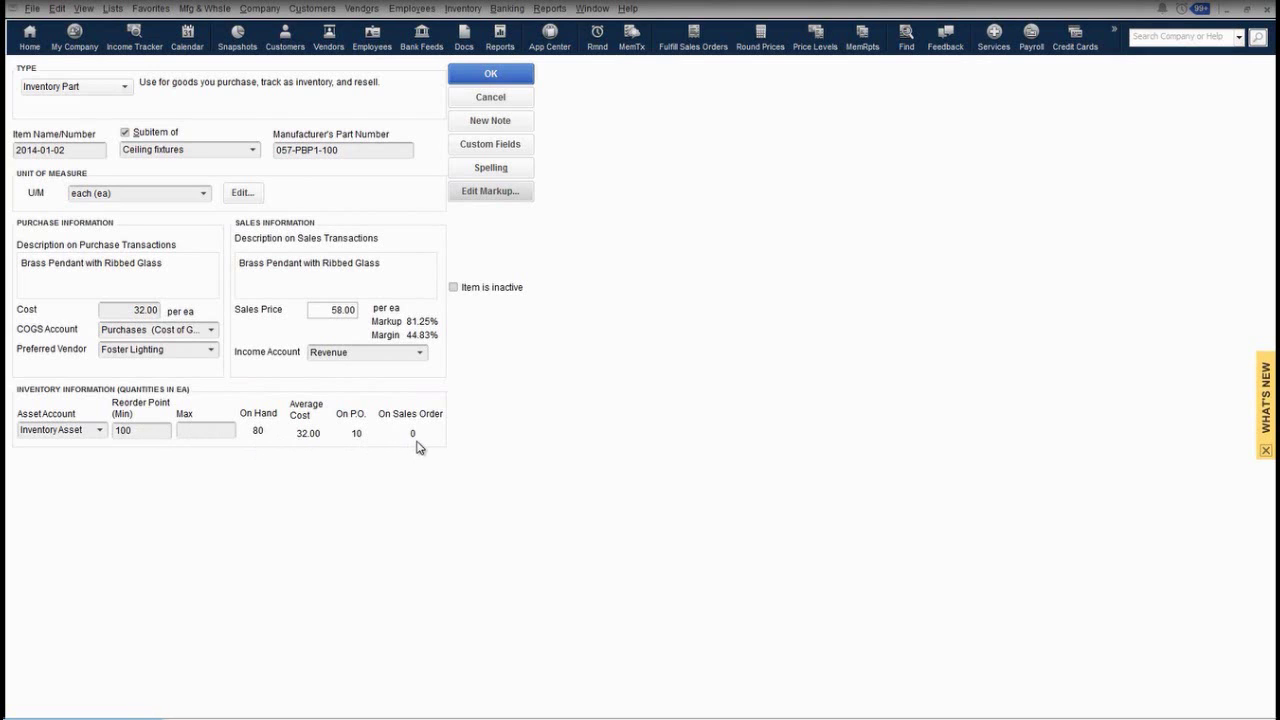
click(490, 76)
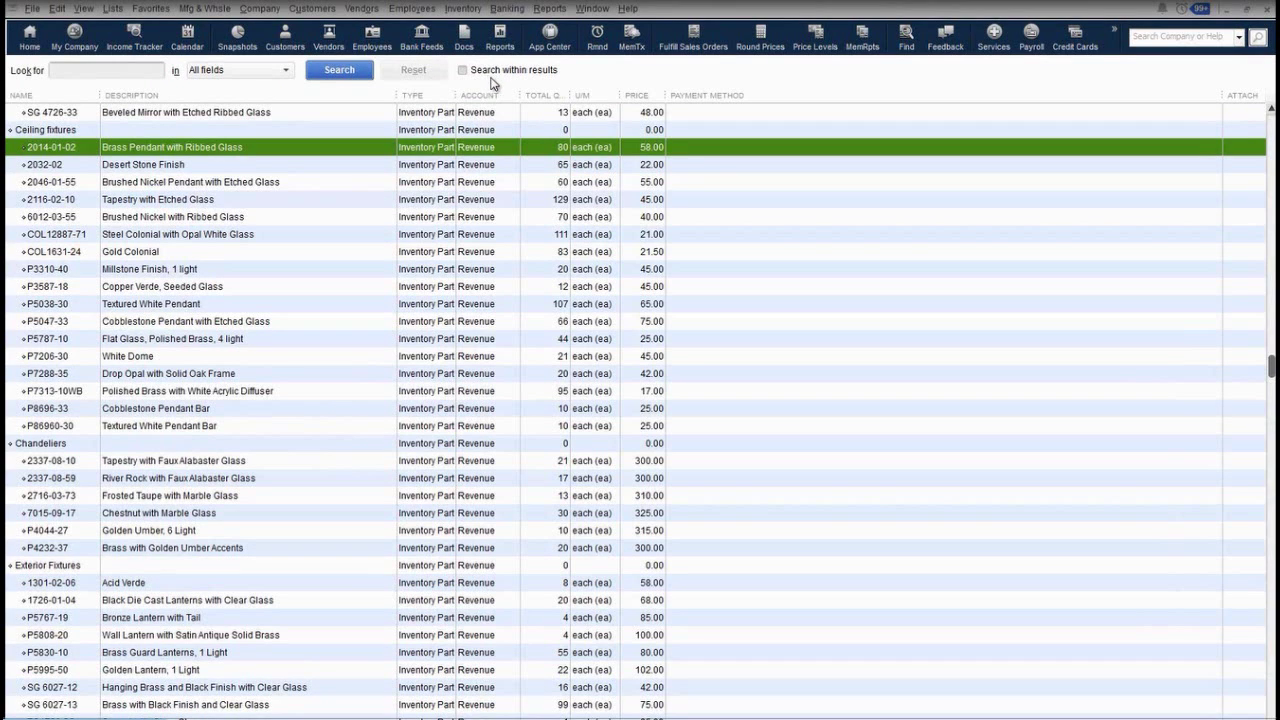
Start a new Non-inventory Part marked as used in assemblies or purchased for a specific customer:job, and cancel it
click(36, 718)
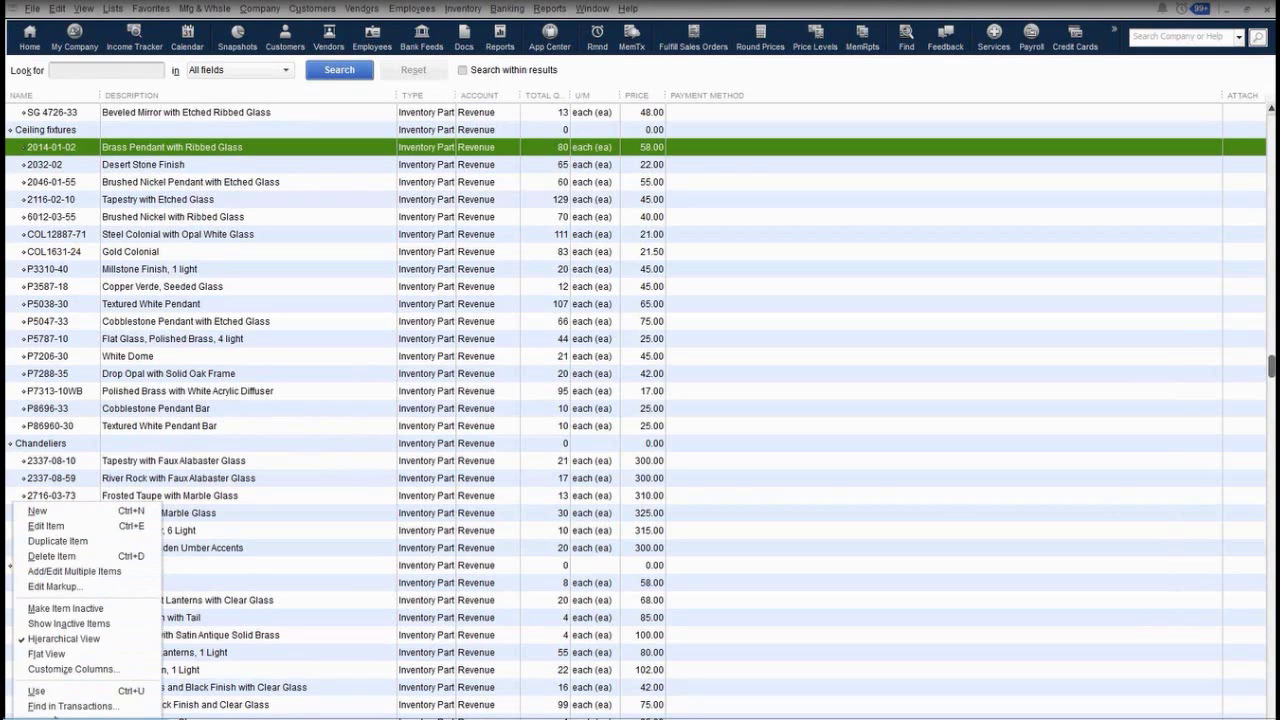
click(45, 511)
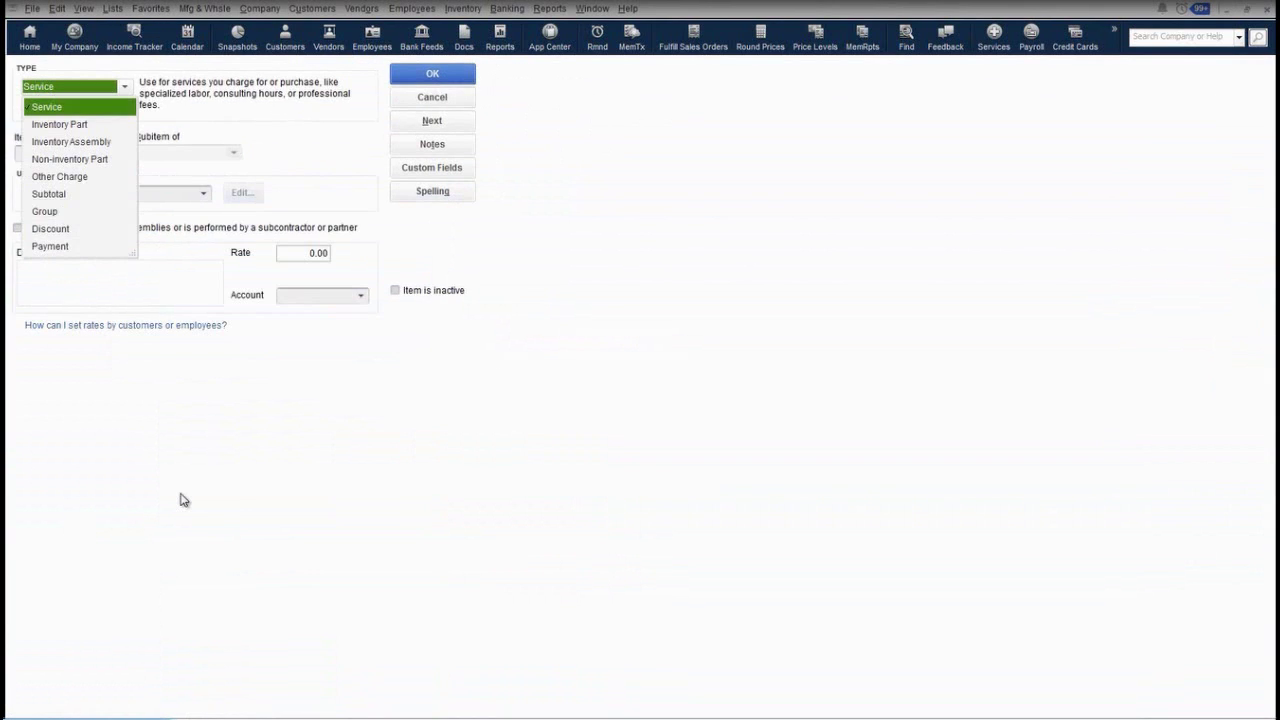
click(98, 160)
click(24, 228)
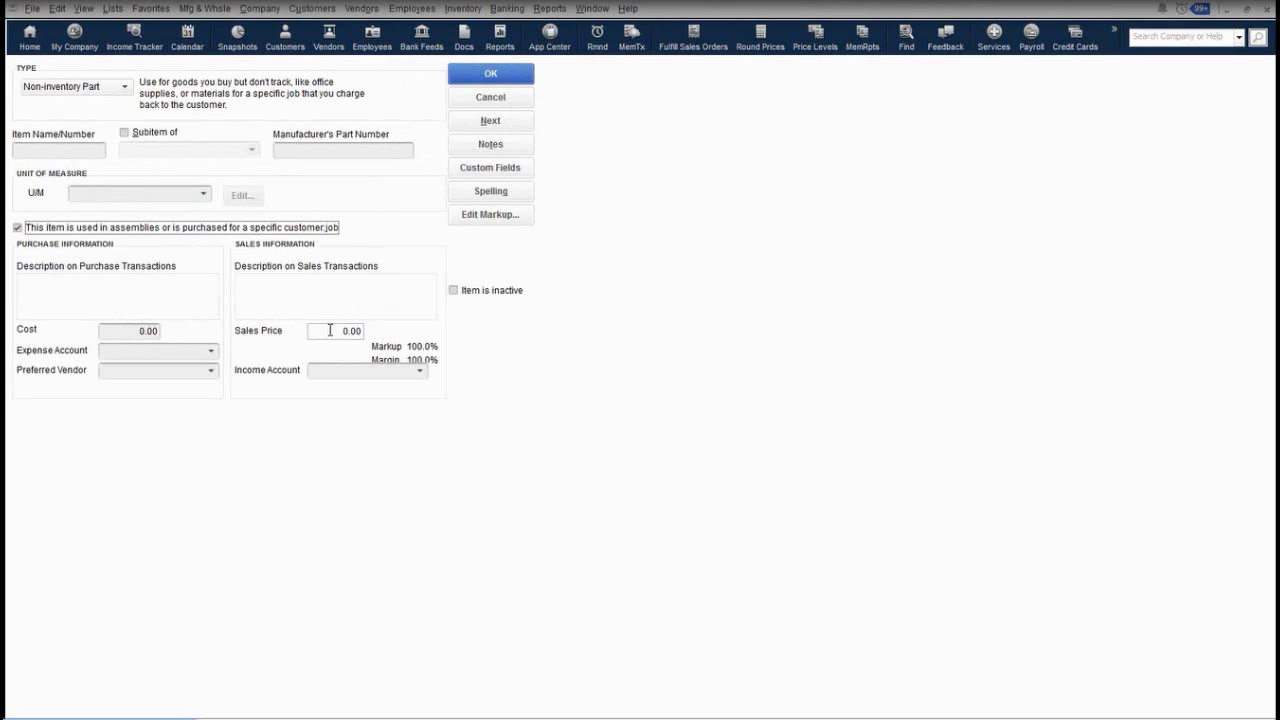
click(503, 102)
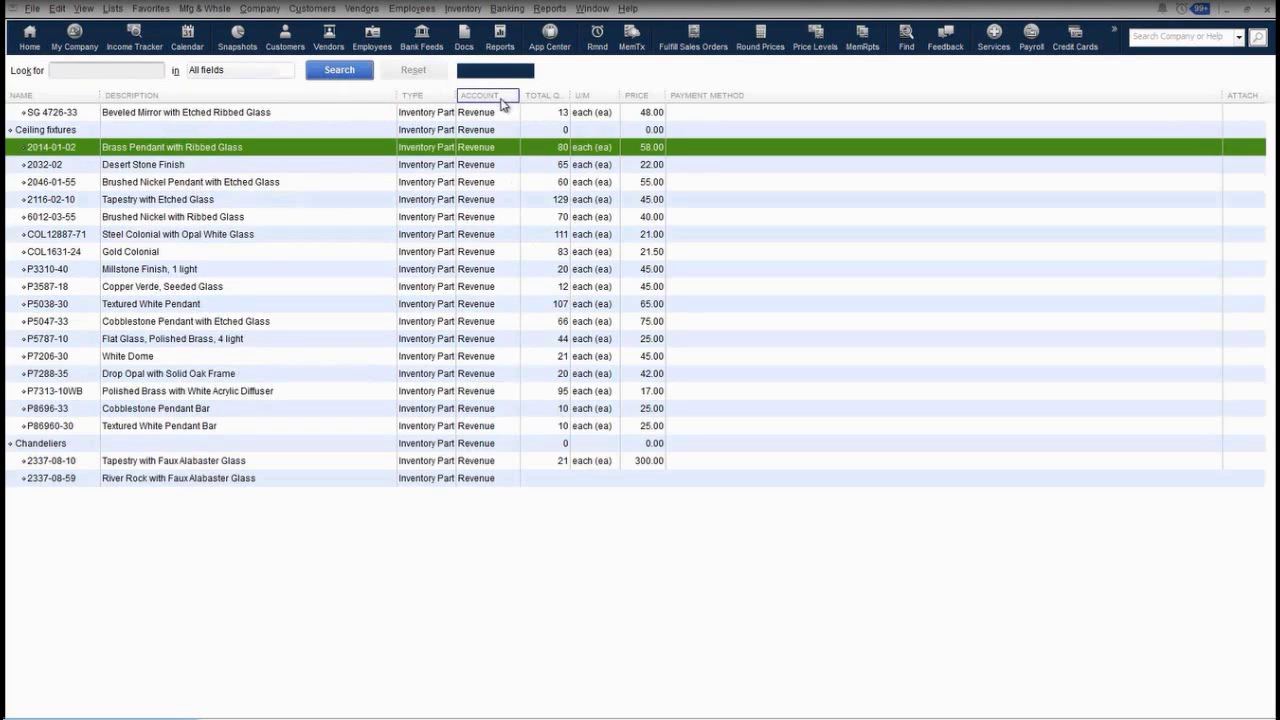
click(1267, 9)
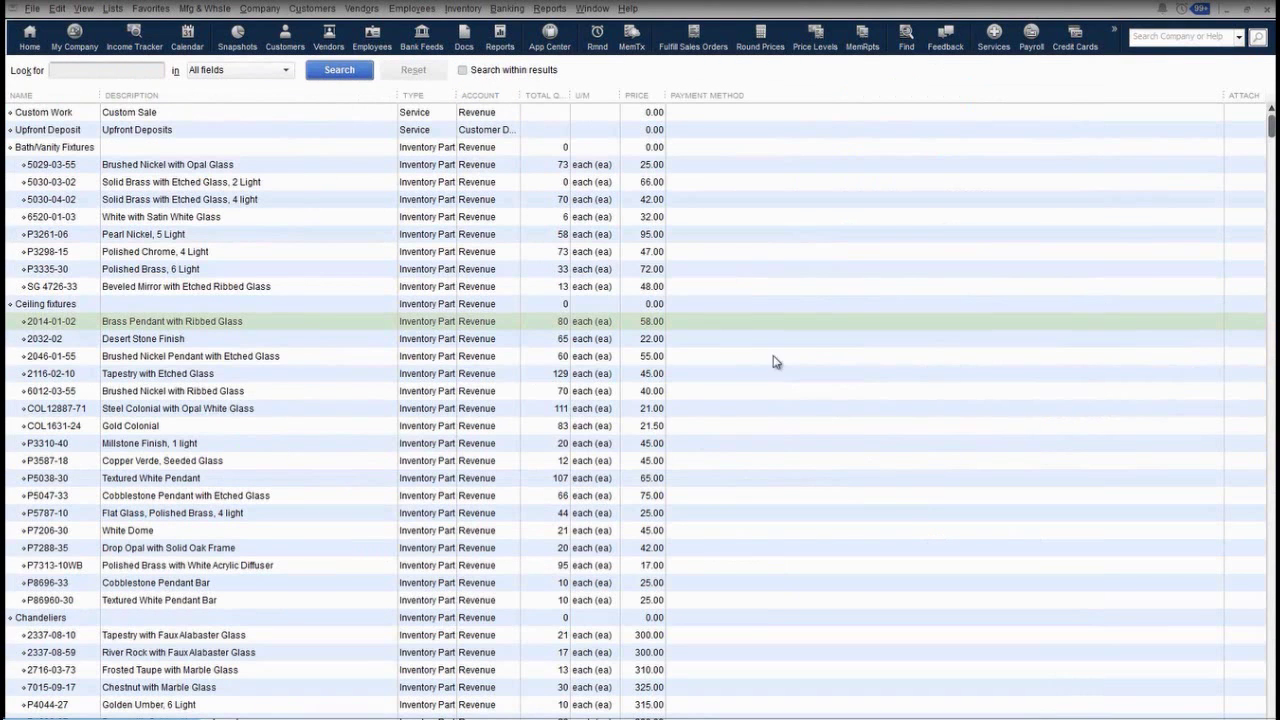
Open the custom fields of ceiling fixture item 2014-01-02 and display the custom field setup for items
click(505, 318)
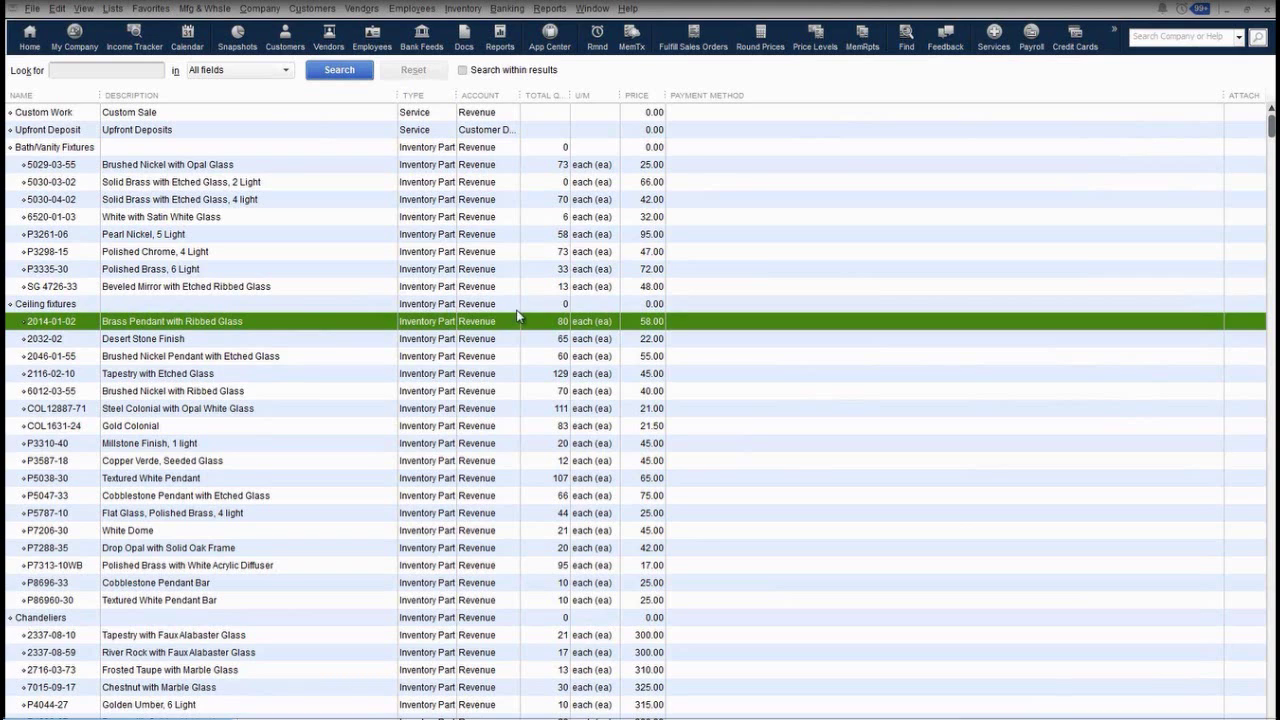
double_click(506, 321)
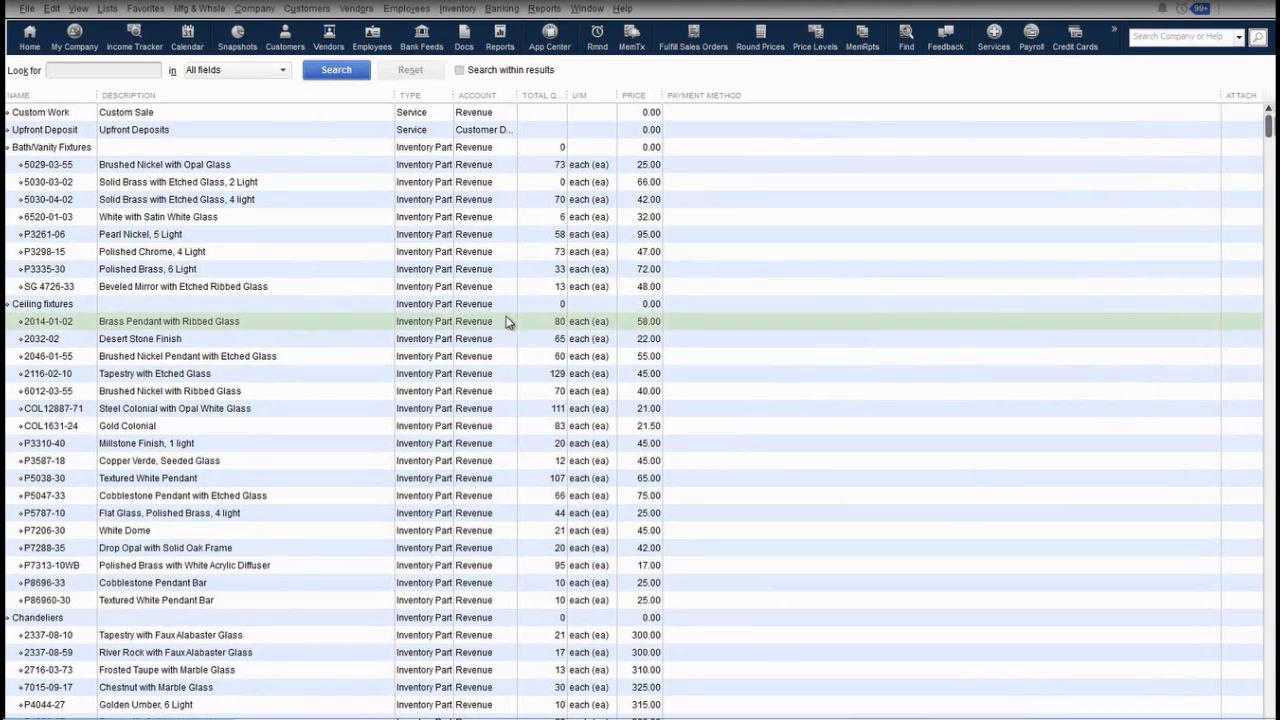
click(484, 150)
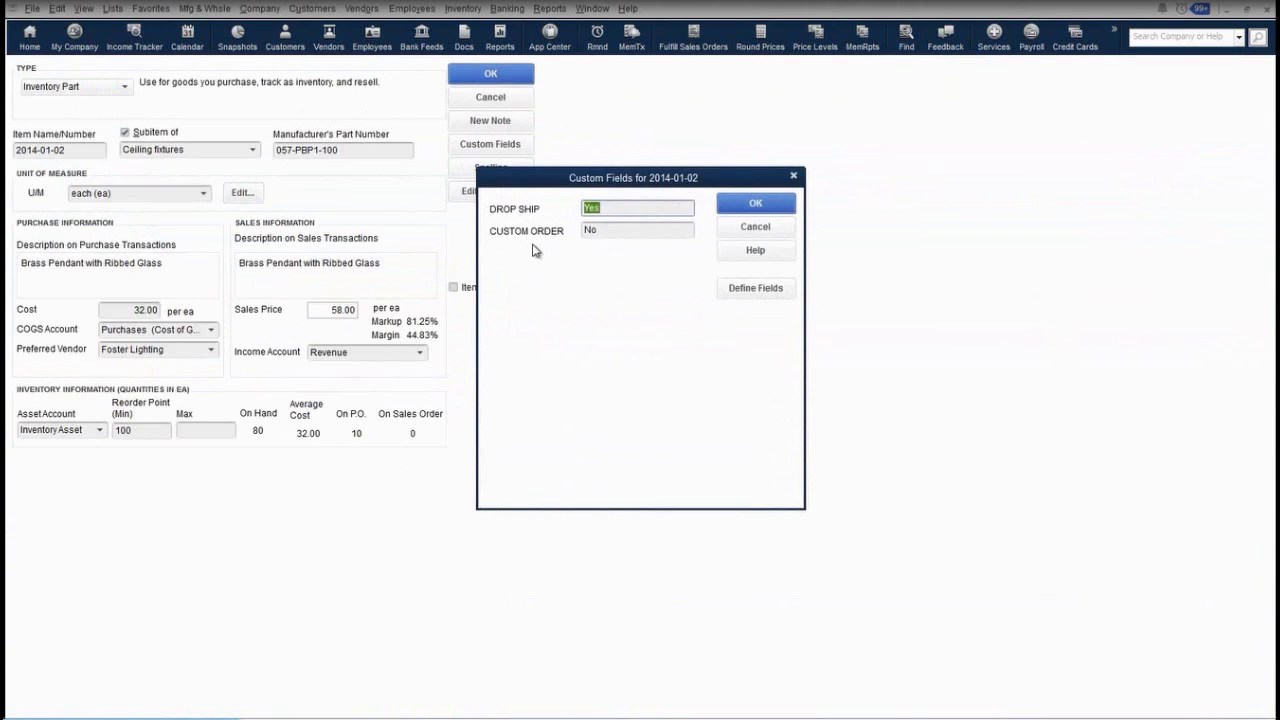
click(596, 208)
click(763, 287)
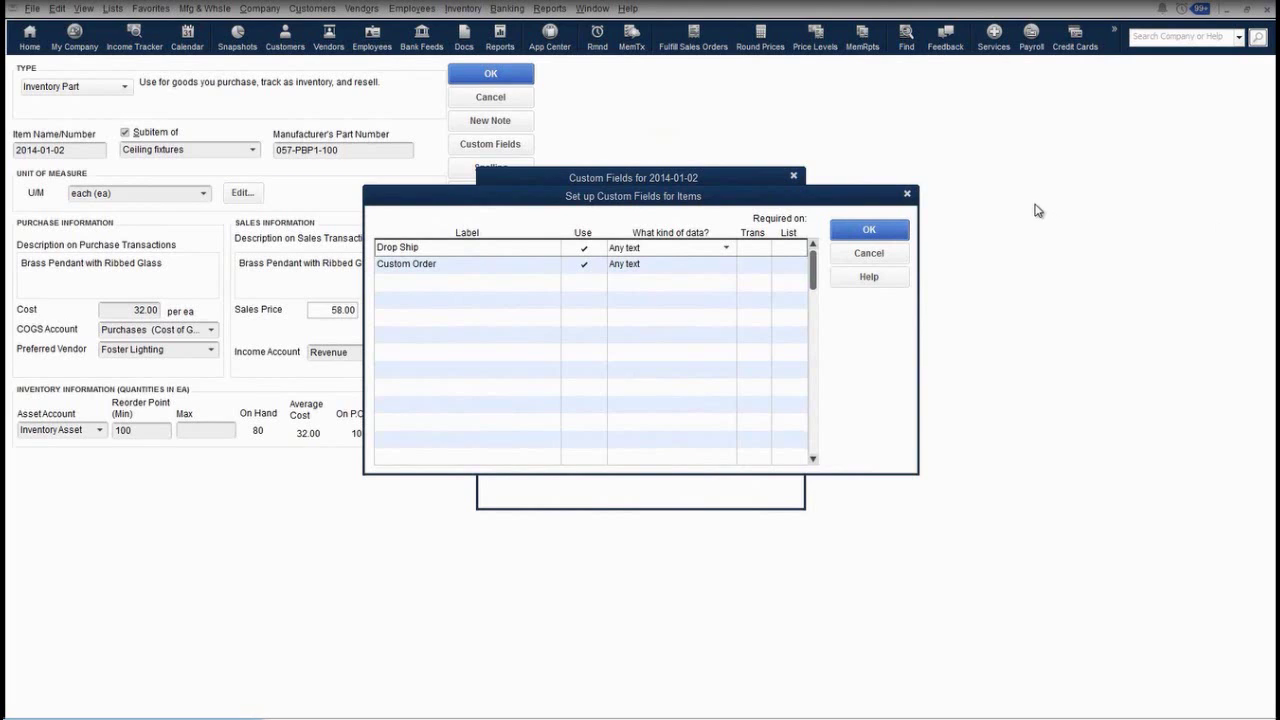
Examine the data types for a third custom field, mark it required on the list, and cancel out of the item
click(724, 282)
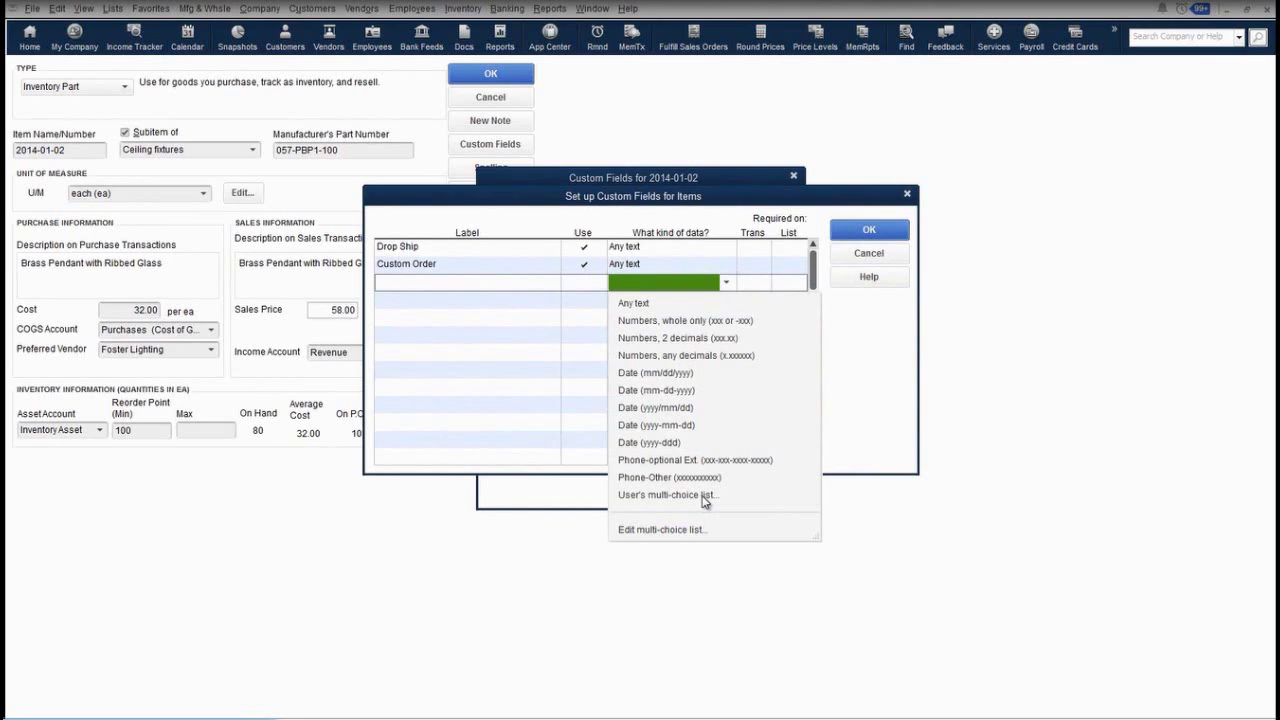
click(826, 289)
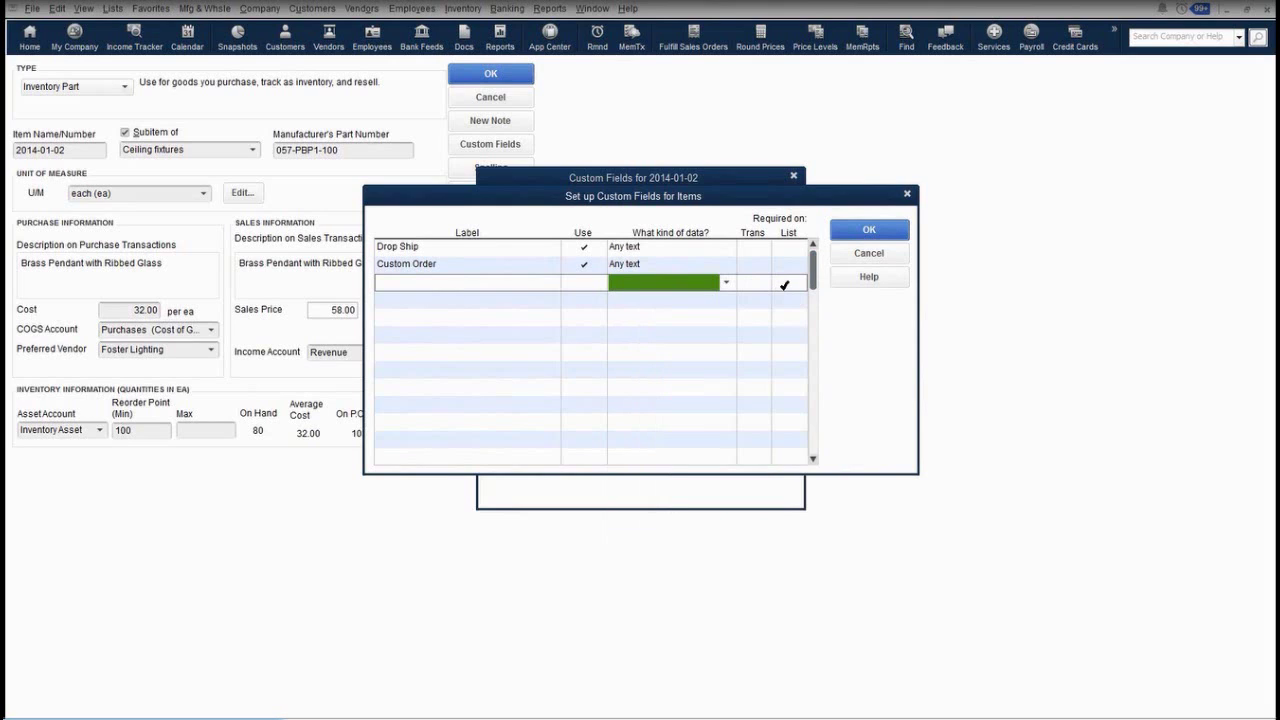
click(848, 257)
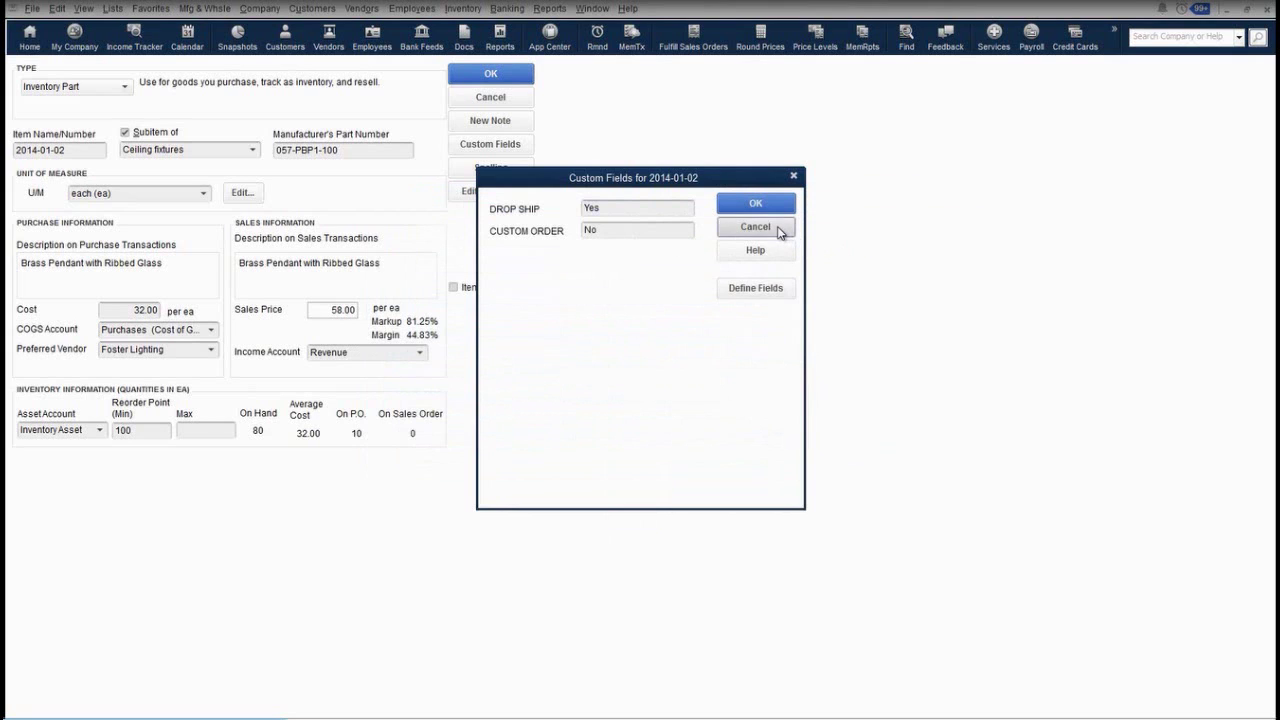
click(779, 232)
click(478, 97)
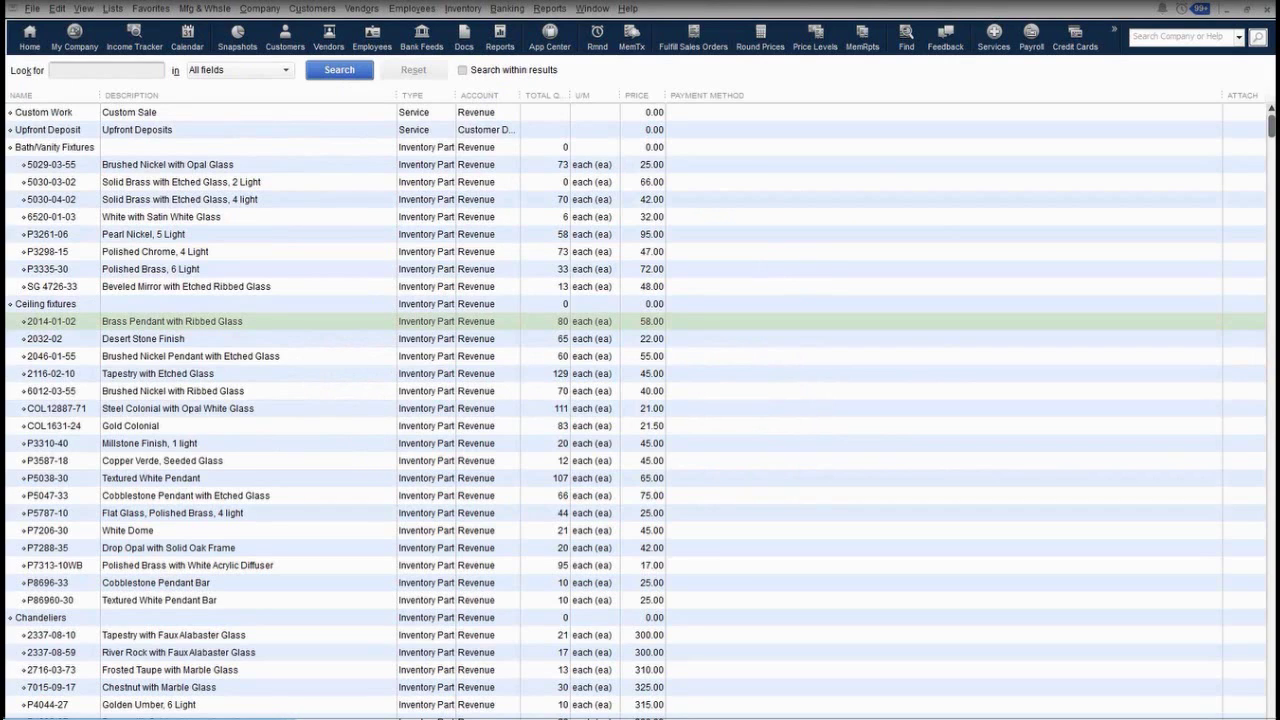
Try enabling Advanced Pricing in the Sales & Customers company preferences, discarding the change when switching to Items & Inventory
click(56, 9)
click(110, 343)
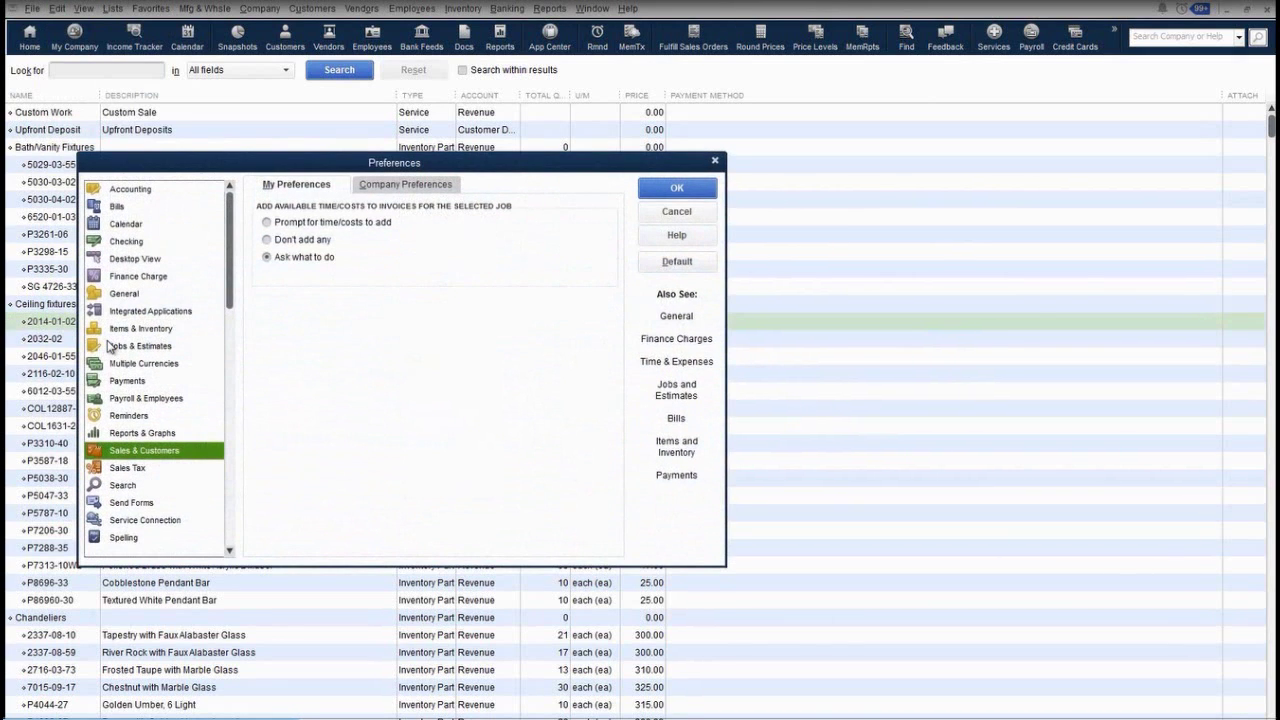
click(405, 188)
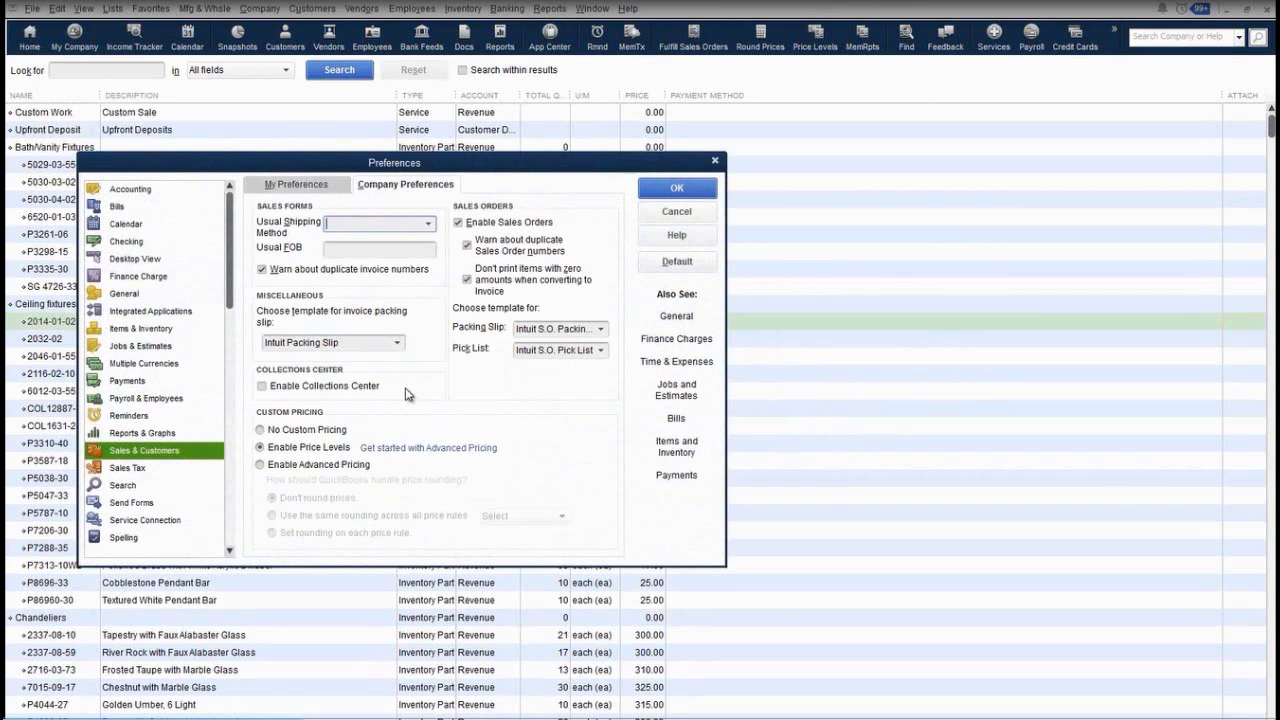
click(261, 466)
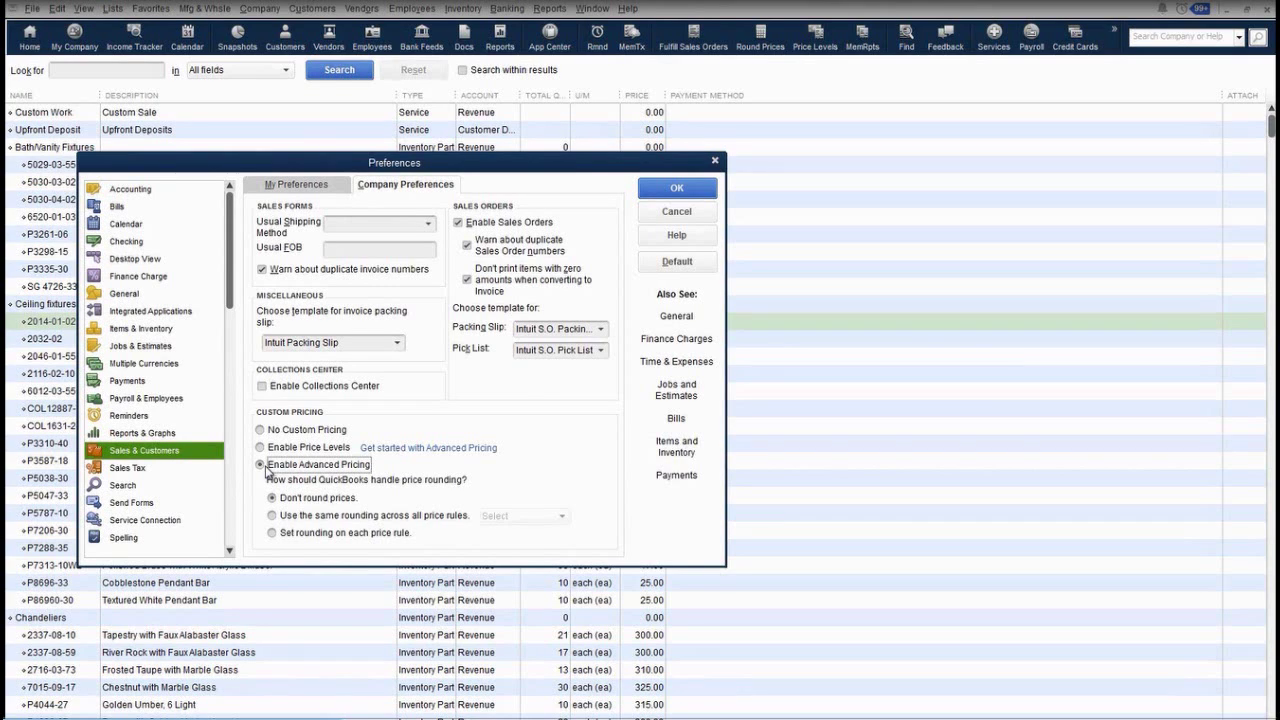
click(140, 329)
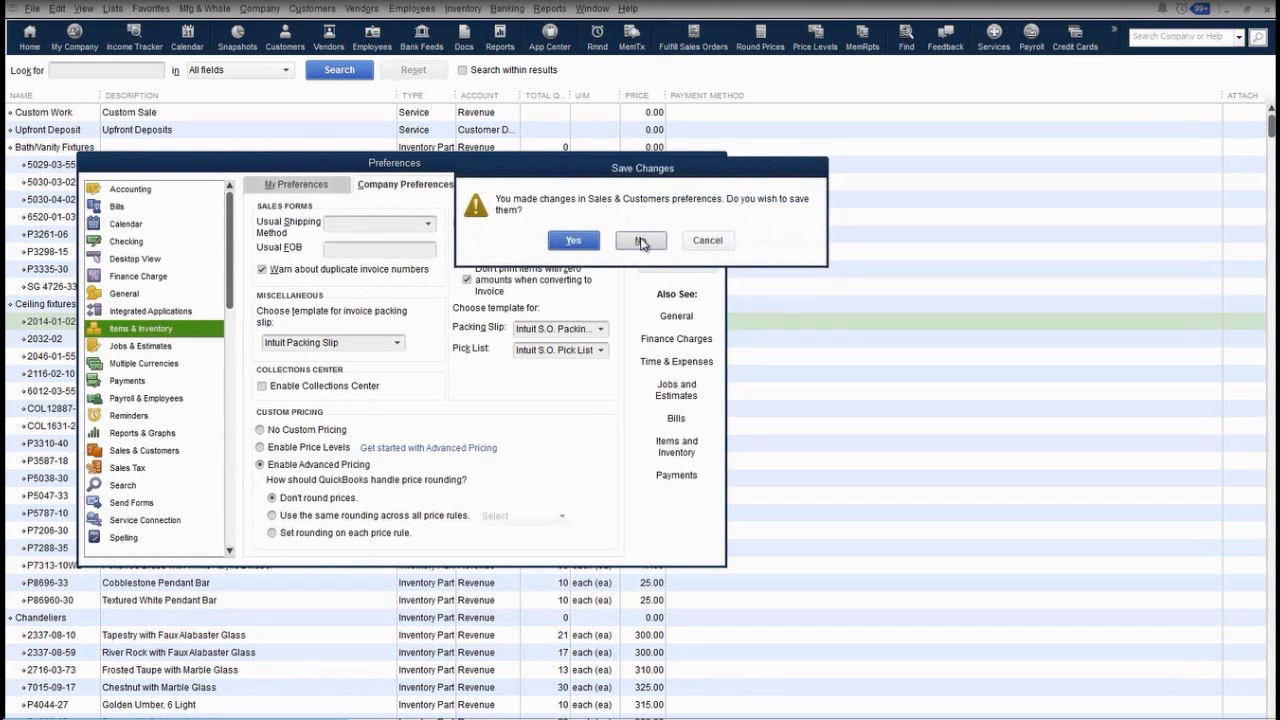
click(640, 241)
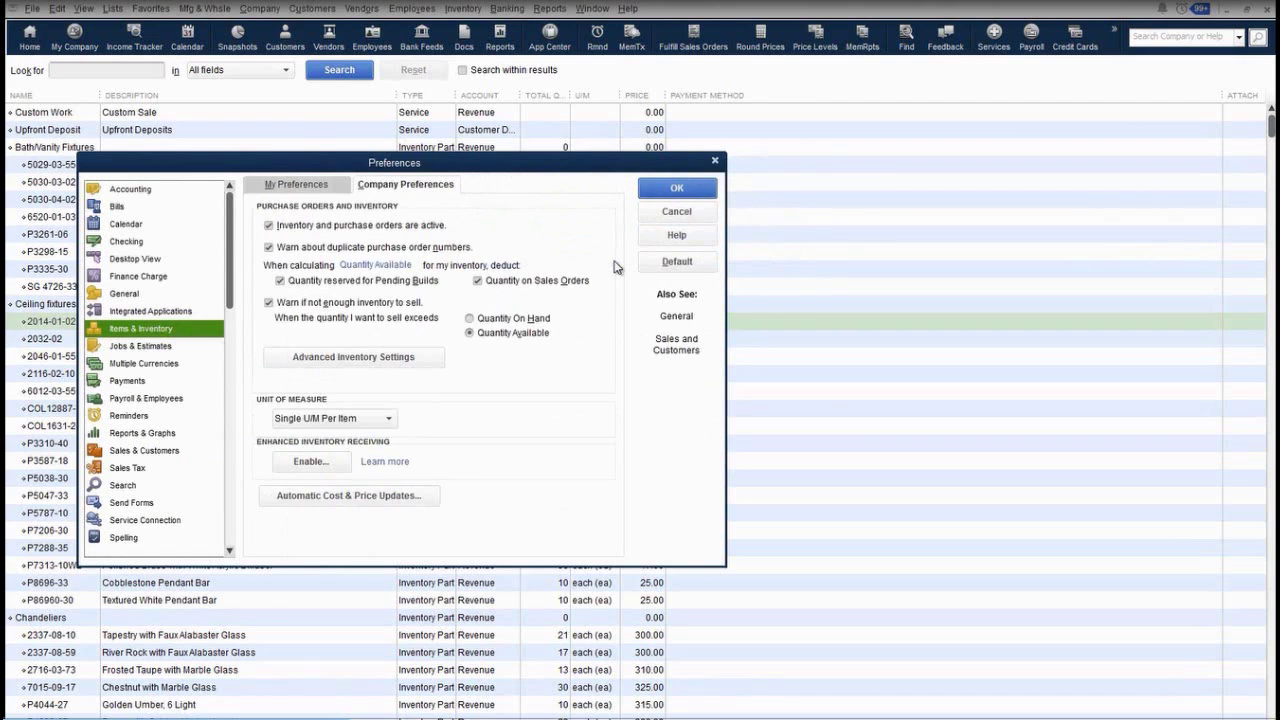
Review the advanced inventory settings for multiple locations, serial/lot numbers, FIFO and barcodes, and close them
click(418, 358)
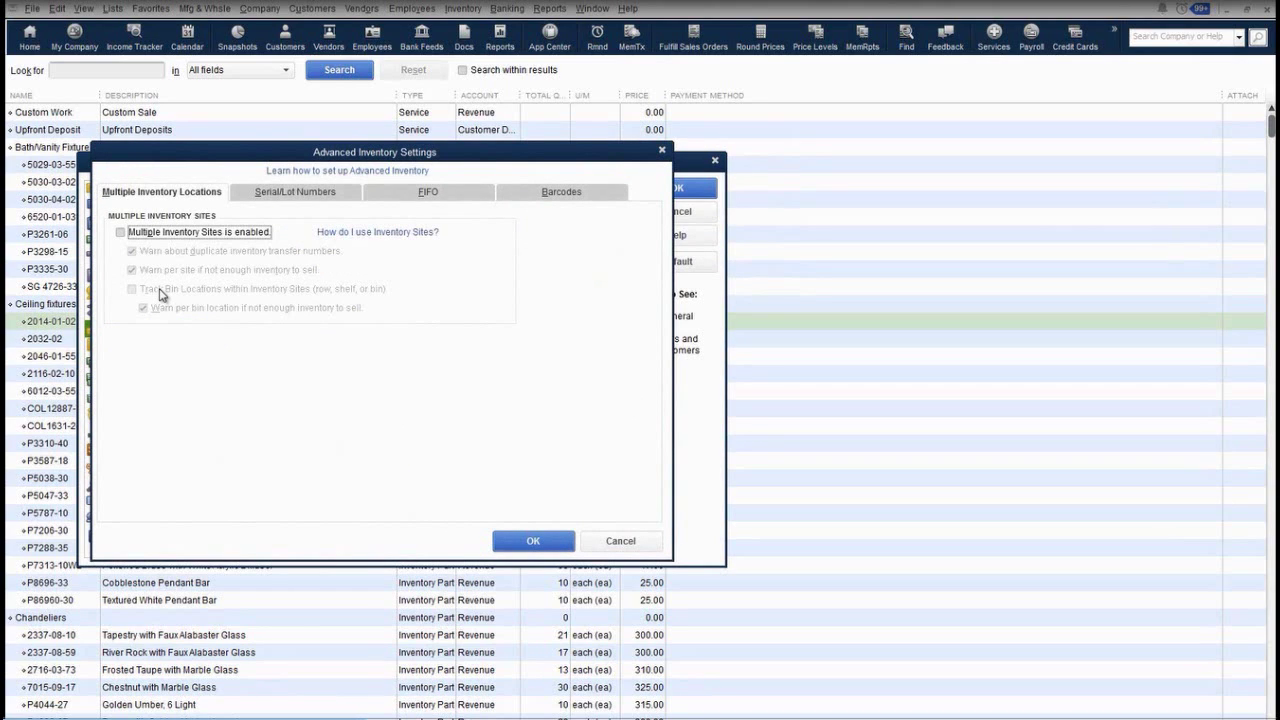
click(272, 198)
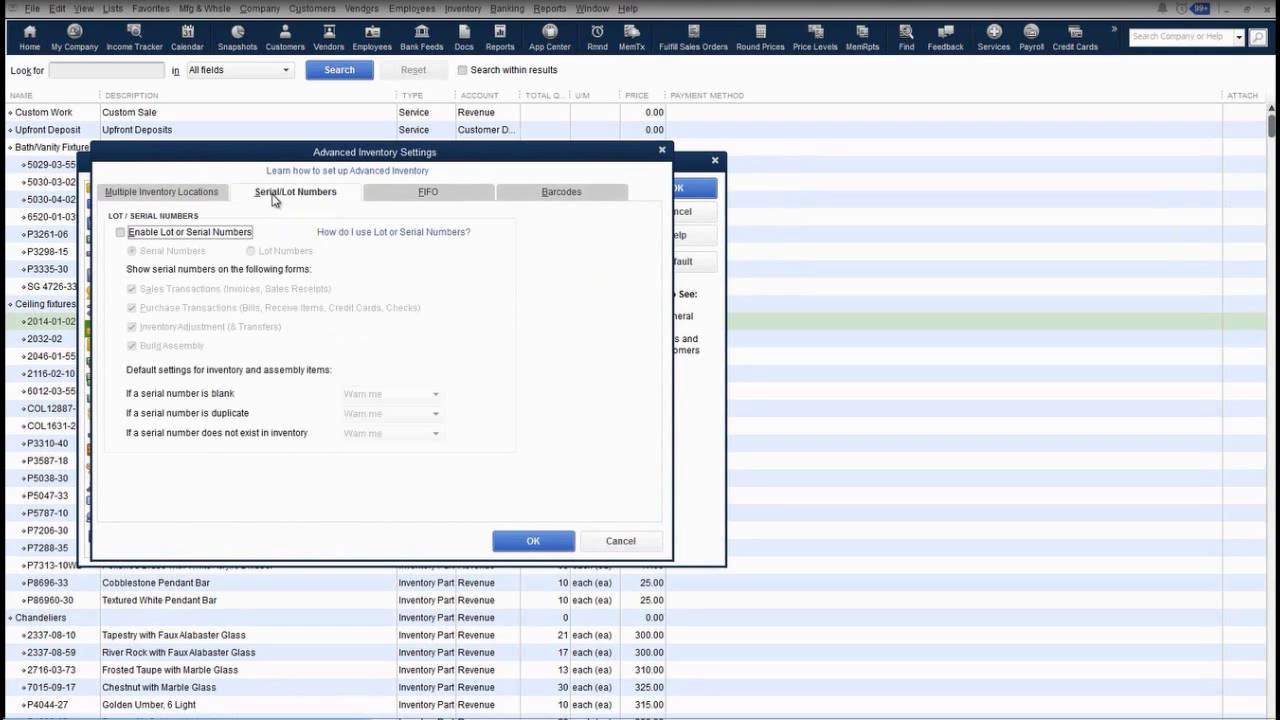
click(398, 198)
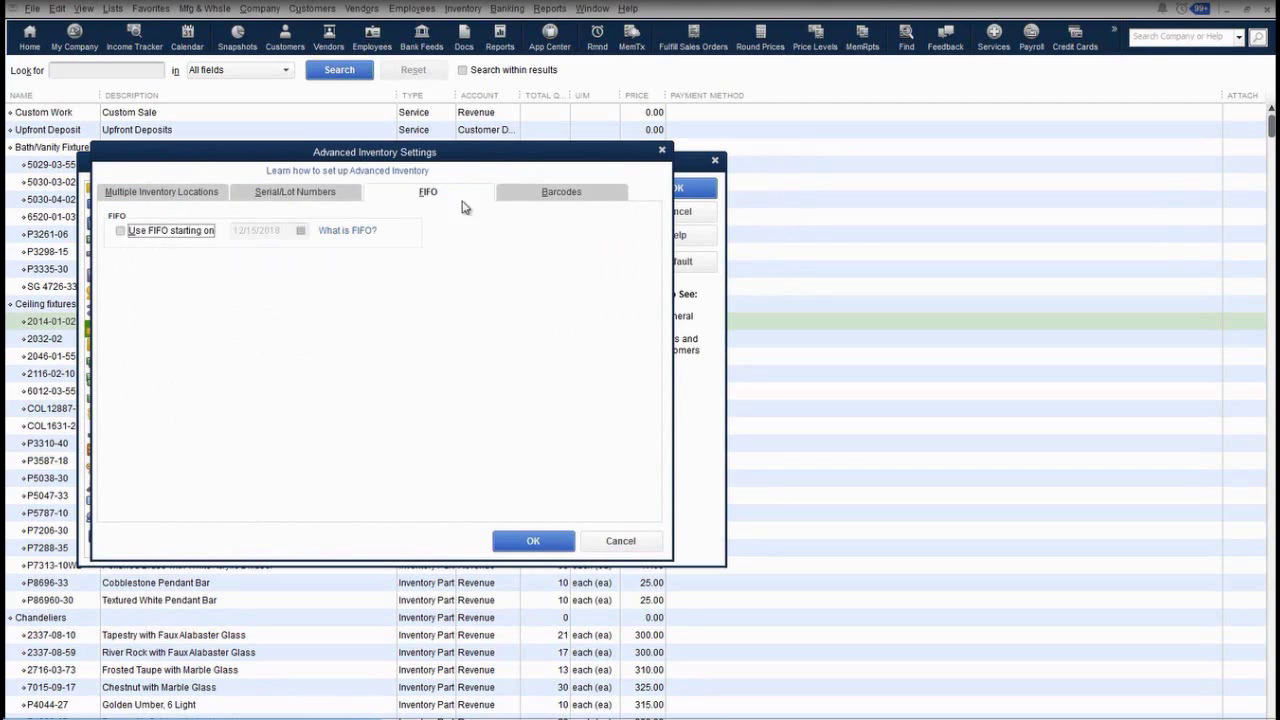
click(533, 200)
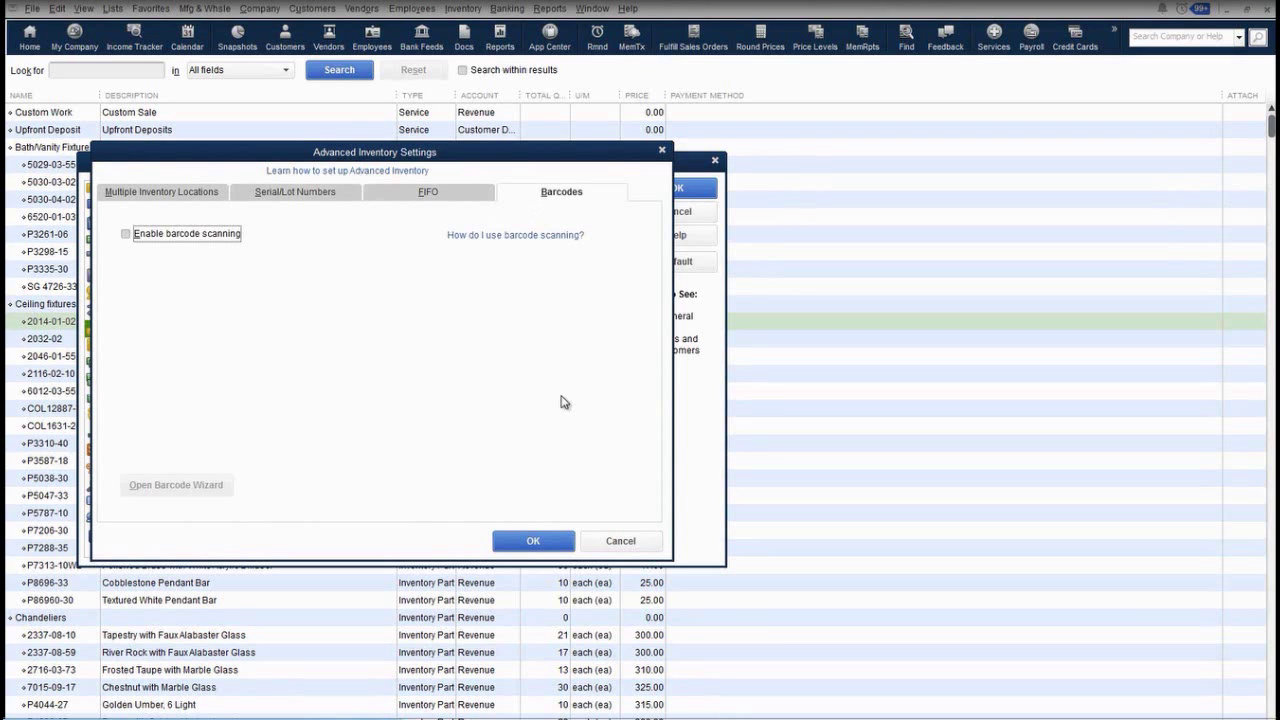
click(533, 541)
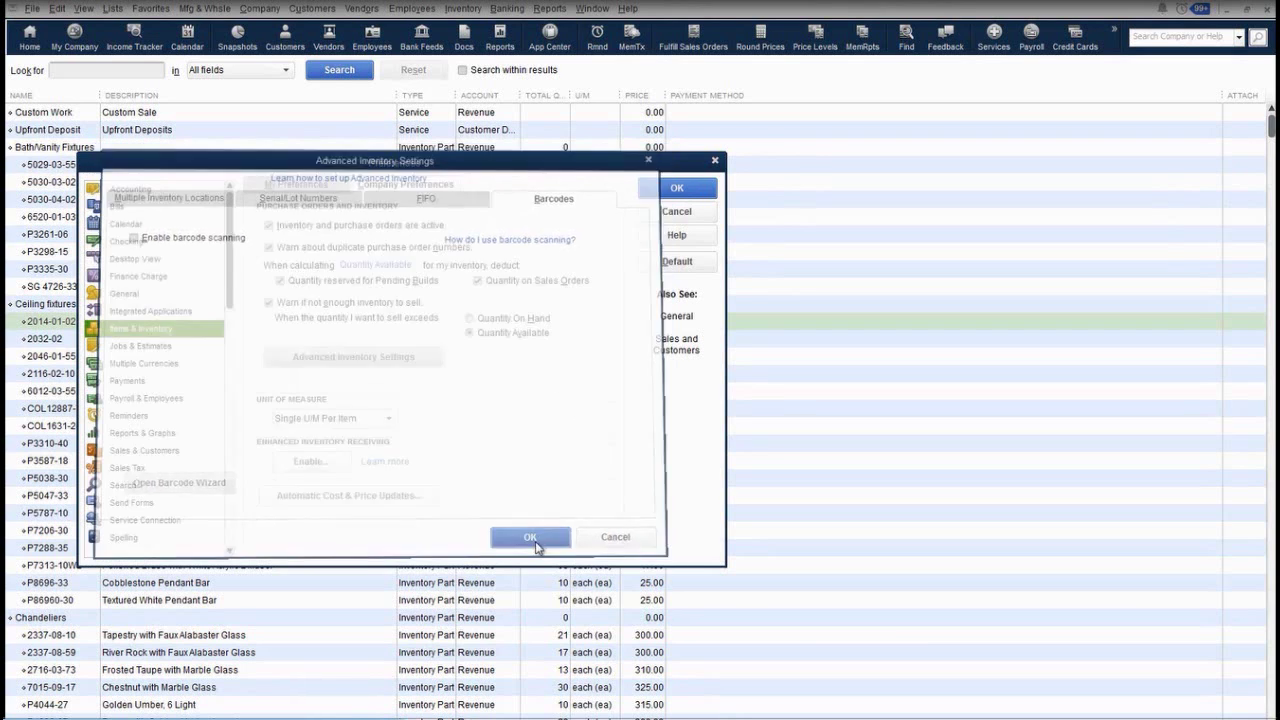
Leave the preferences and item list, then review the Cole Home Builders quote for Custom Order Lot 19A and close it
click(670, 190)
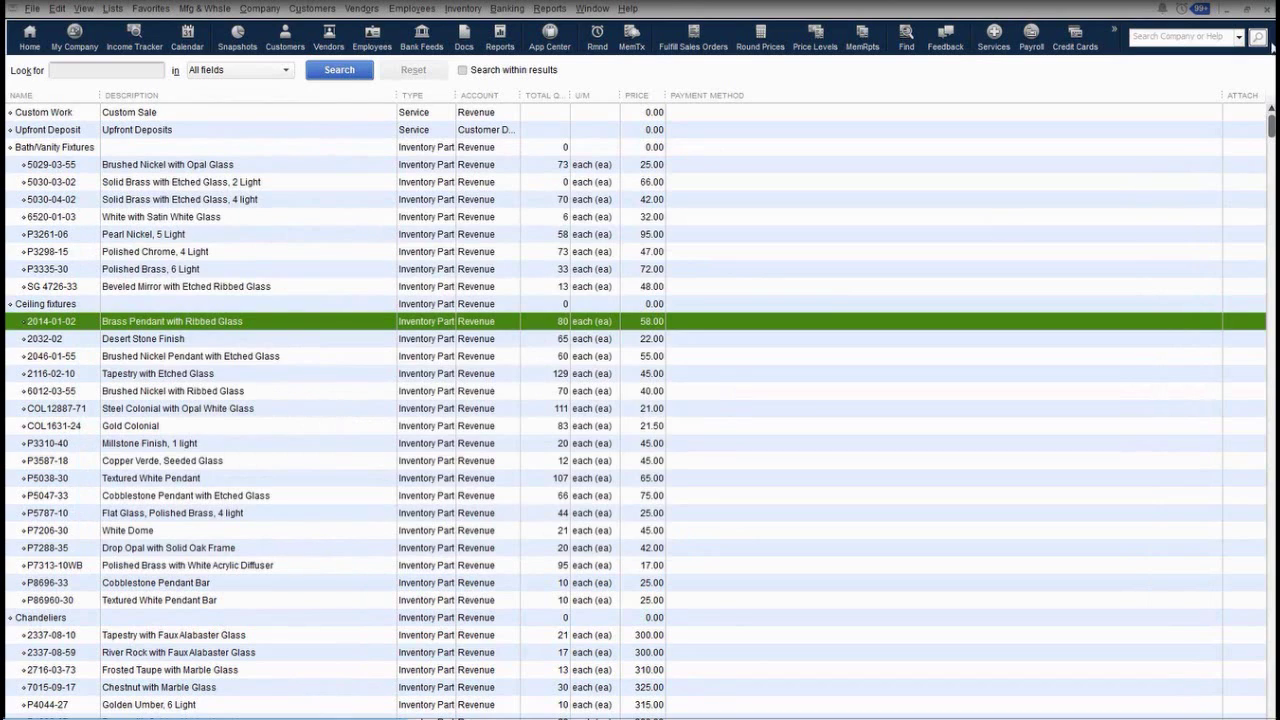
click(1266, 9)
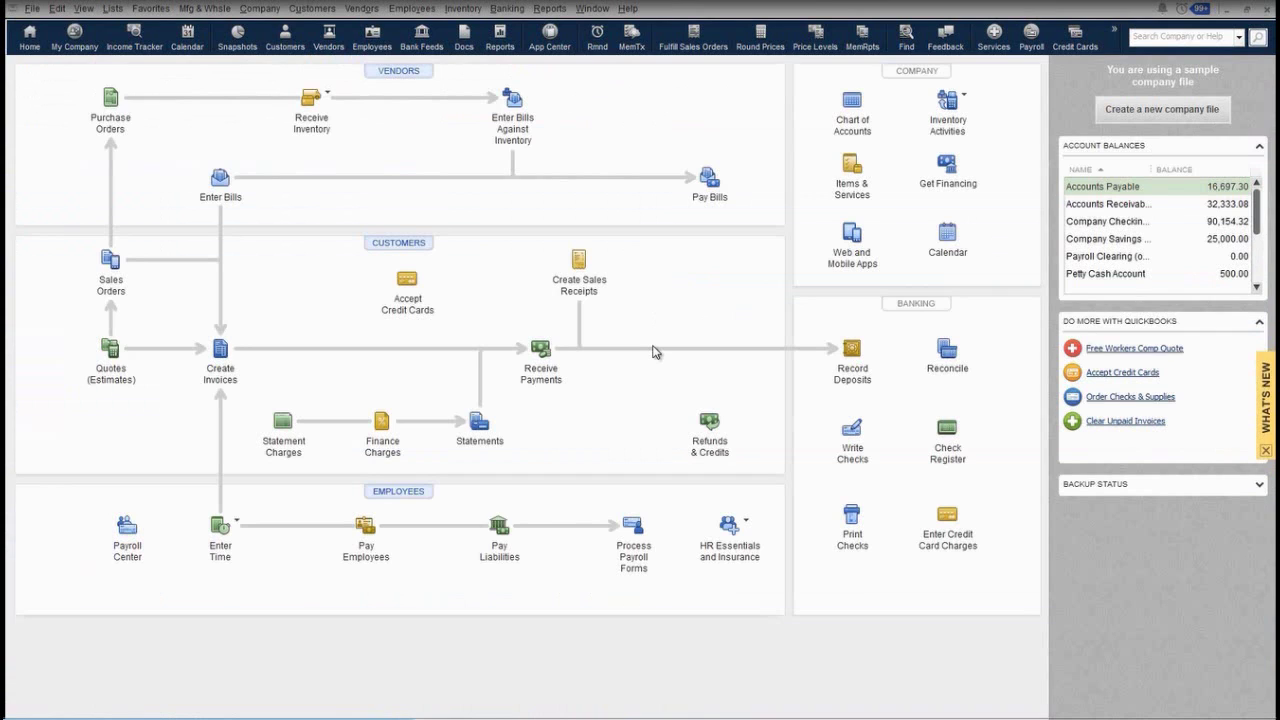
click(110, 348)
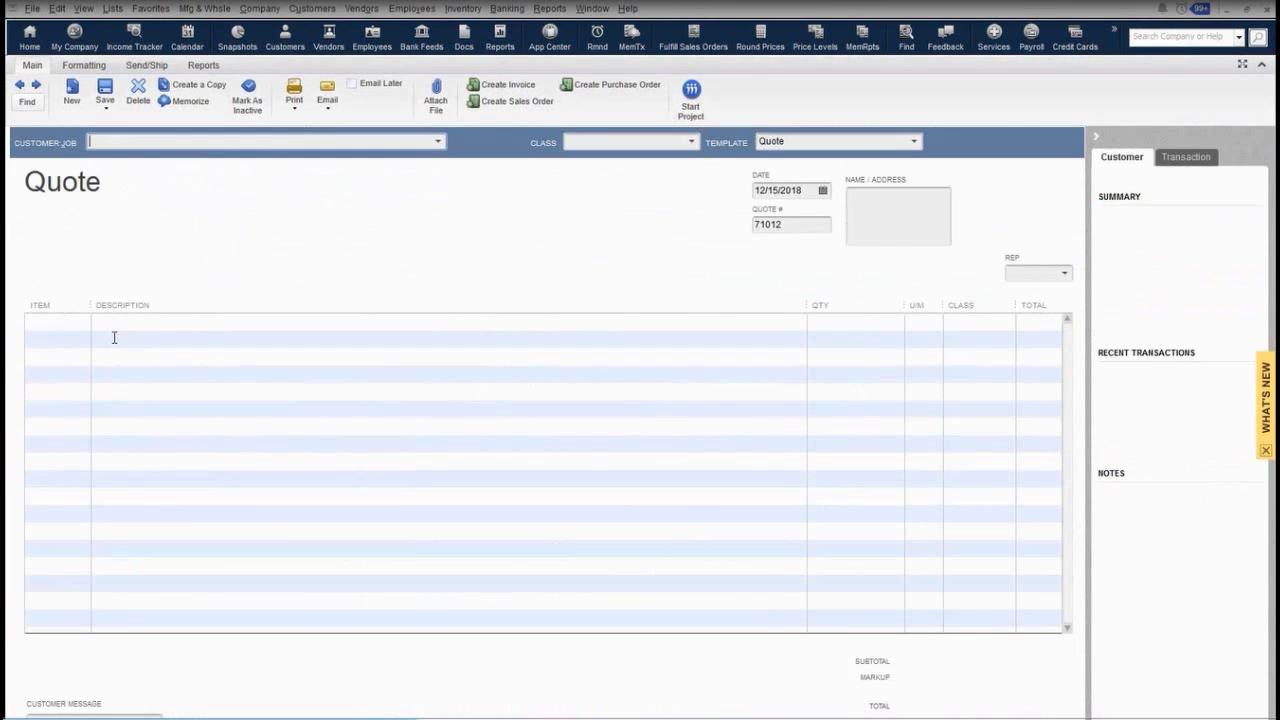
click(18, 86)
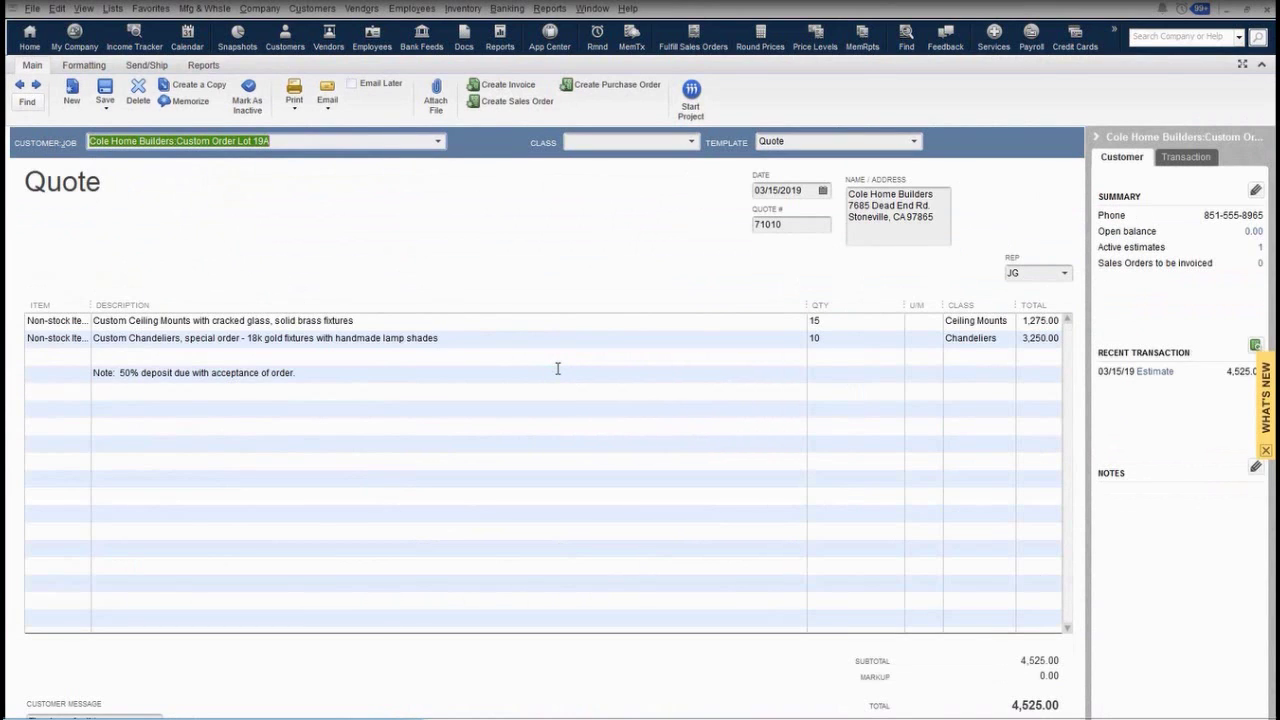
click(939, 375)
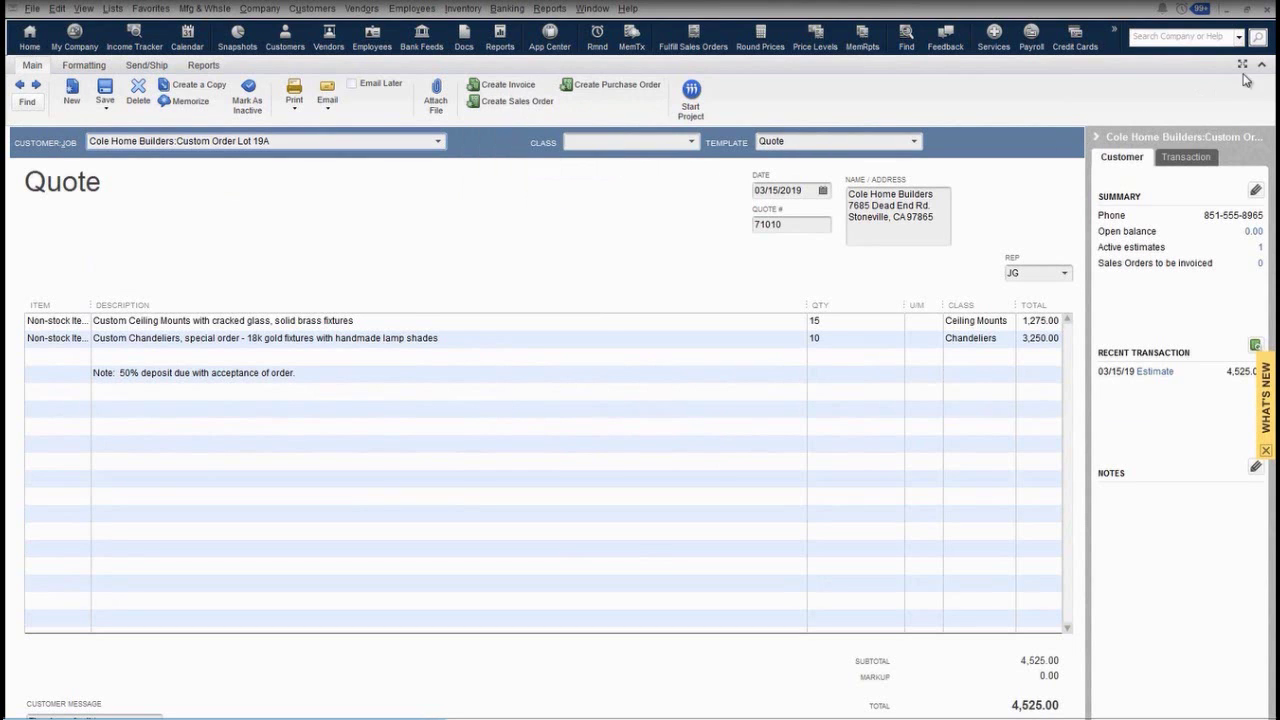
click(1268, 10)
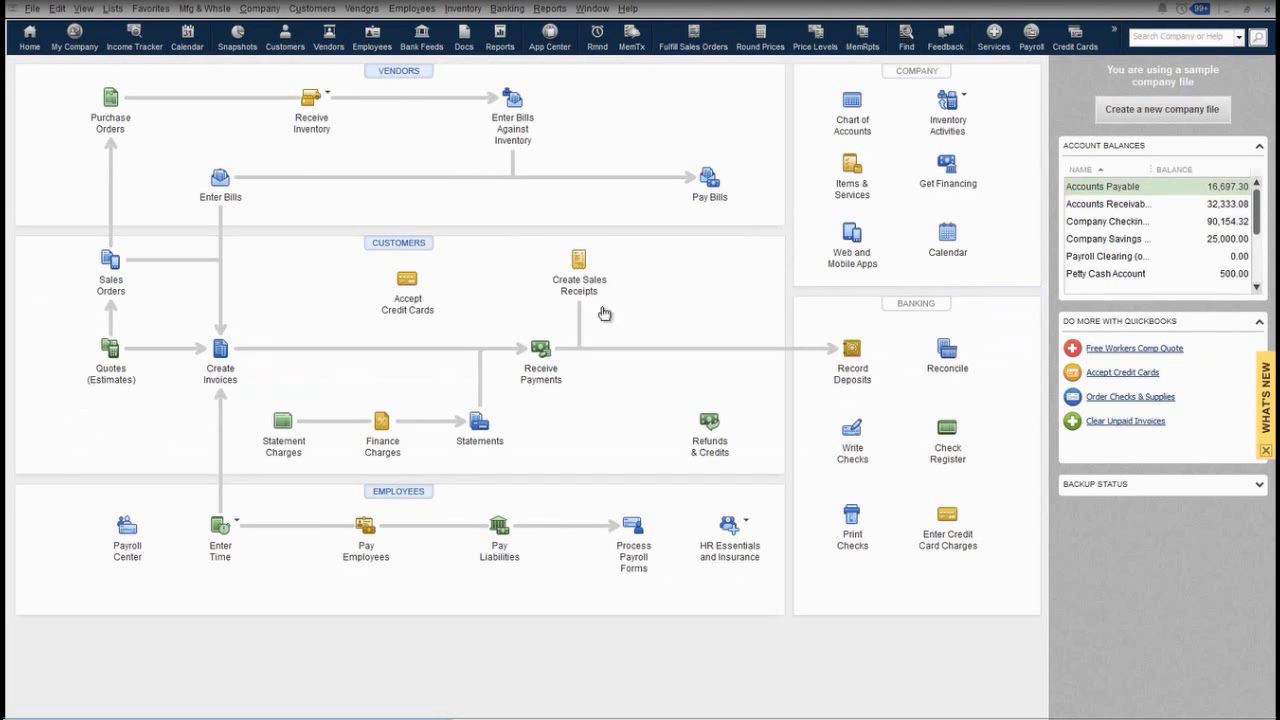
Browse back through the sales orders to the 12/05/2018 order for Thompson Lighting Stores, Store #40
click(112, 262)
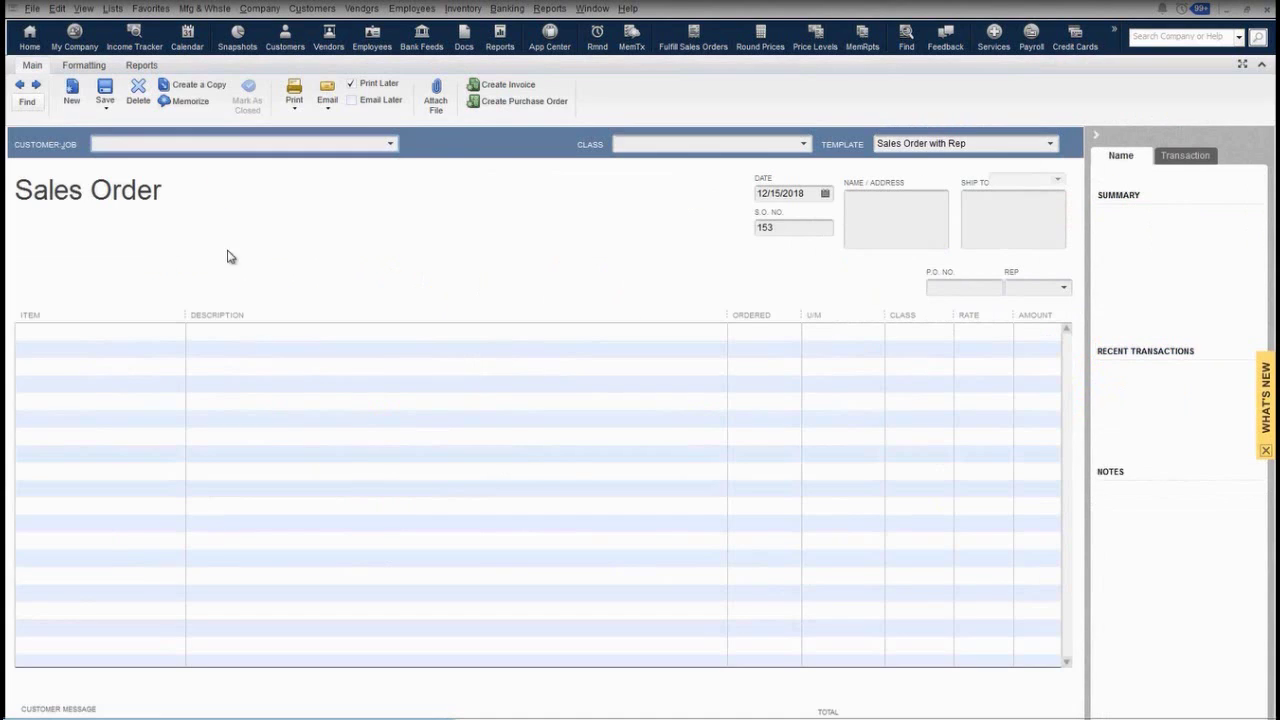
click(20, 86)
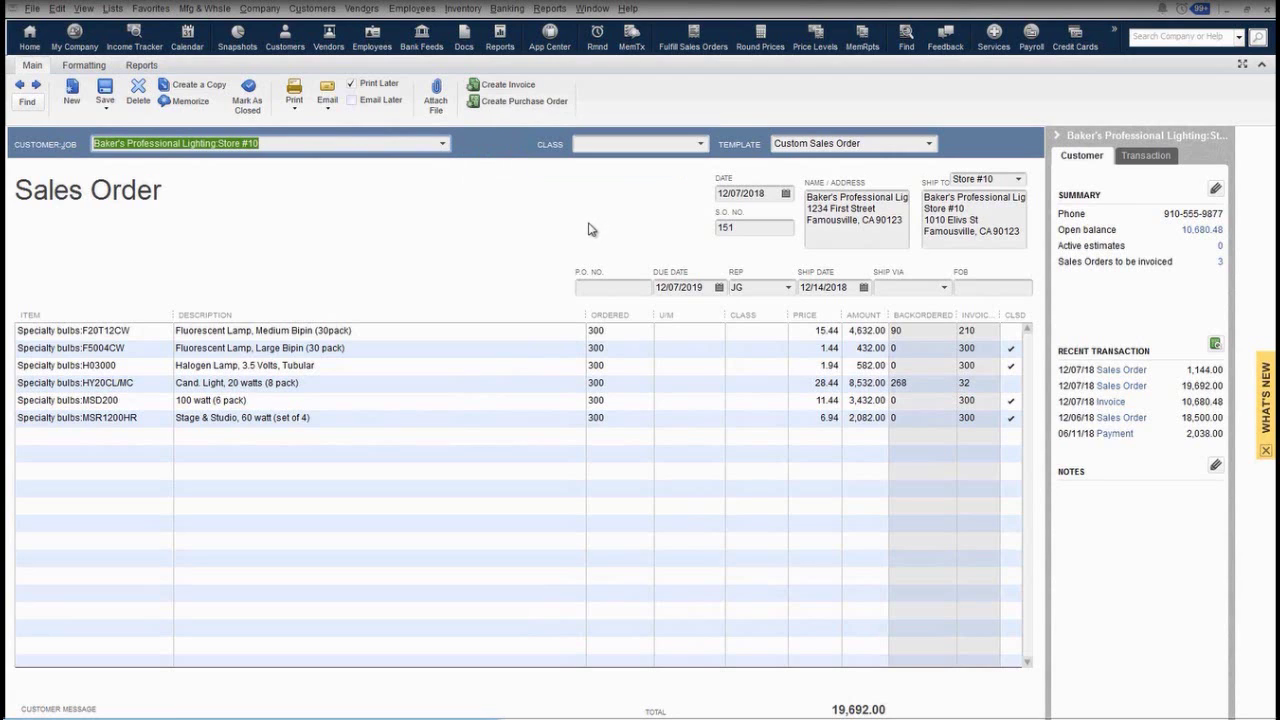
click(20, 87)
click(22, 88)
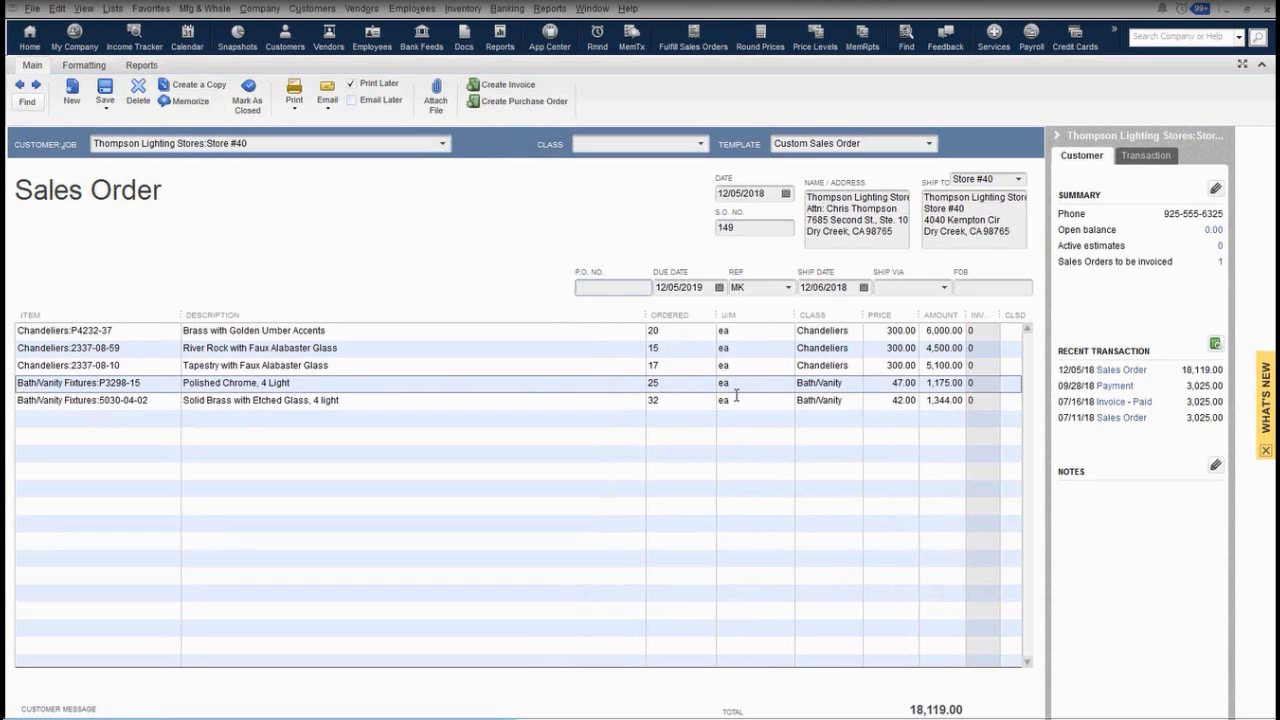
Examine the availability of item P3298-15 on the sales order, including details for sales orders and pending builds
click(705, 388)
click(709, 383)
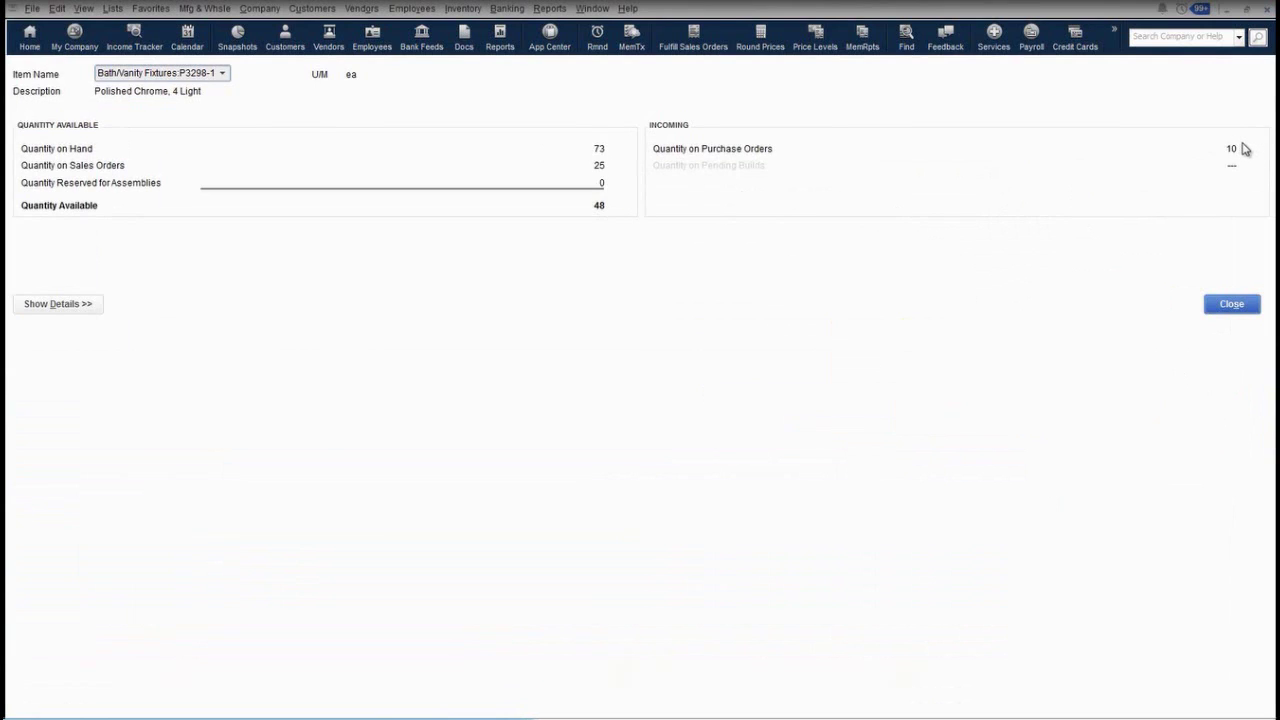
click(90, 305)
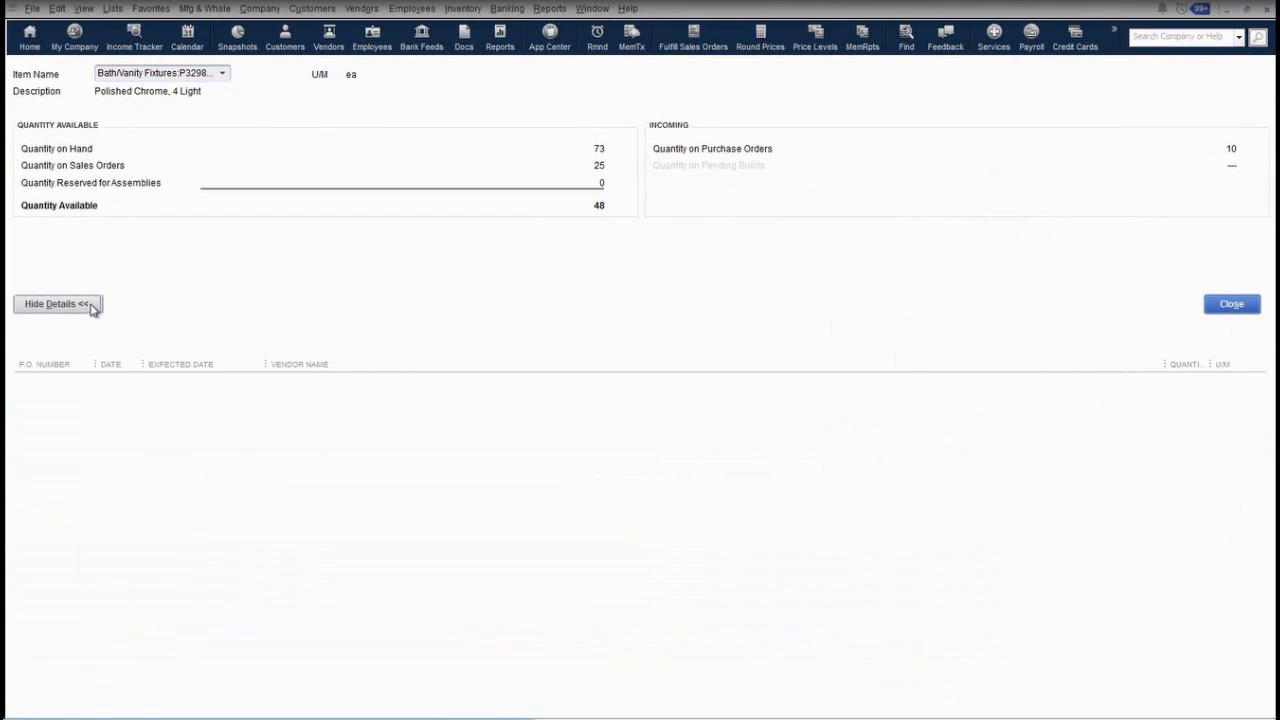
click(279, 342)
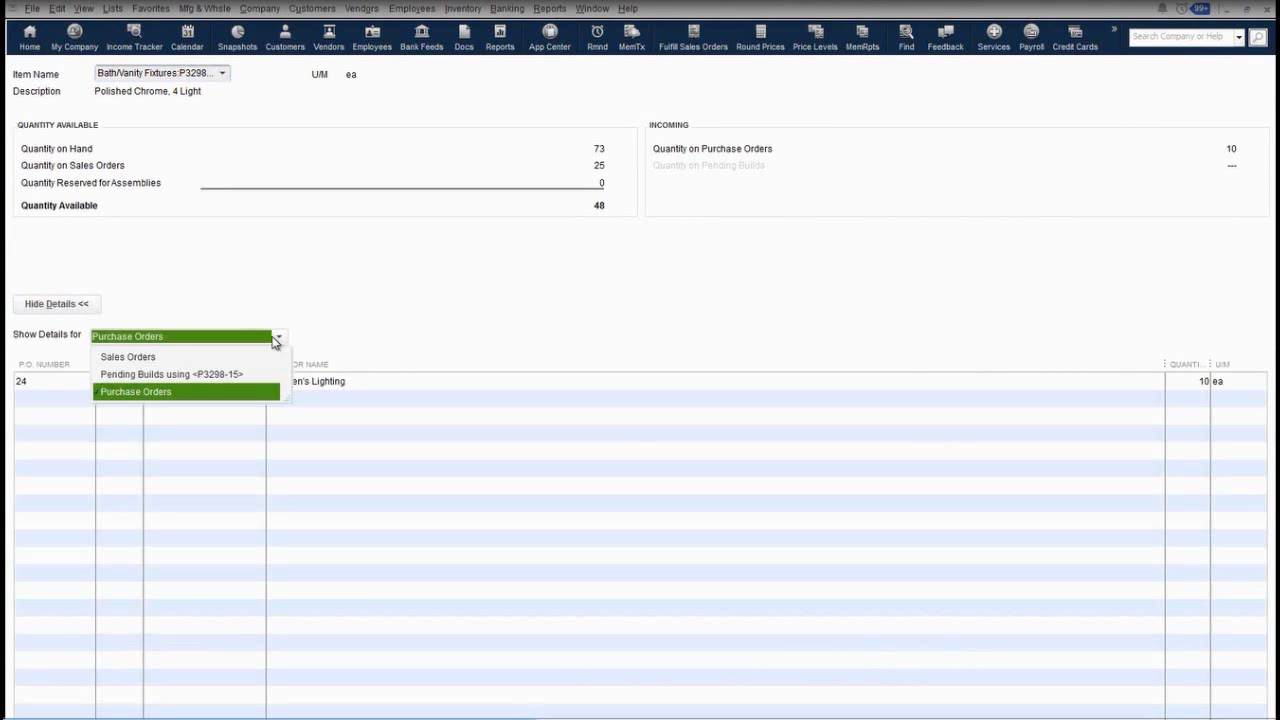
click(236, 358)
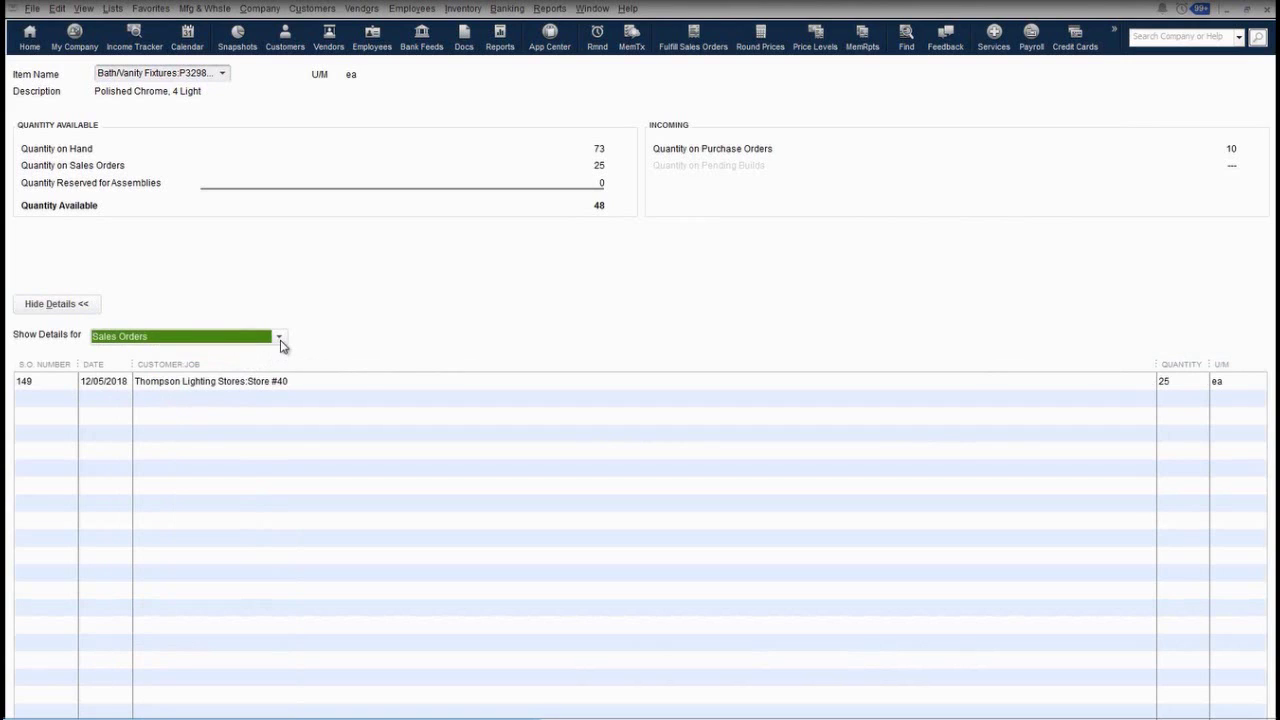
click(279, 342)
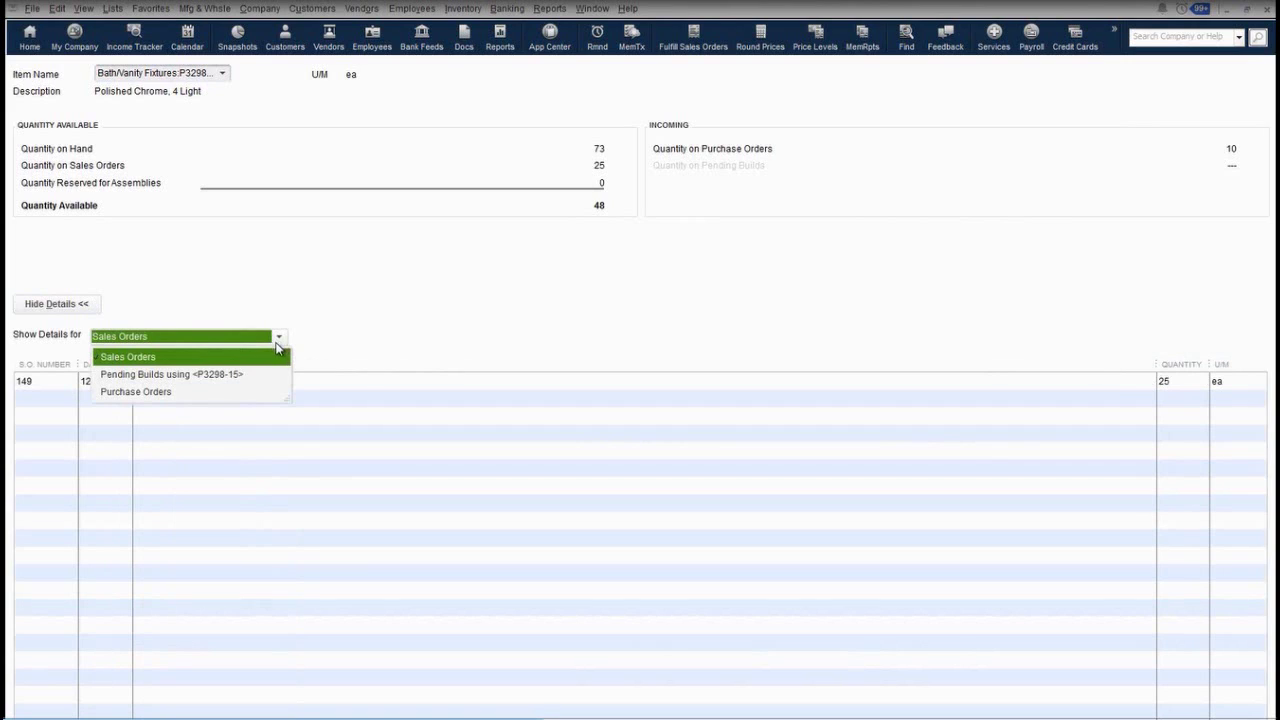
click(244, 377)
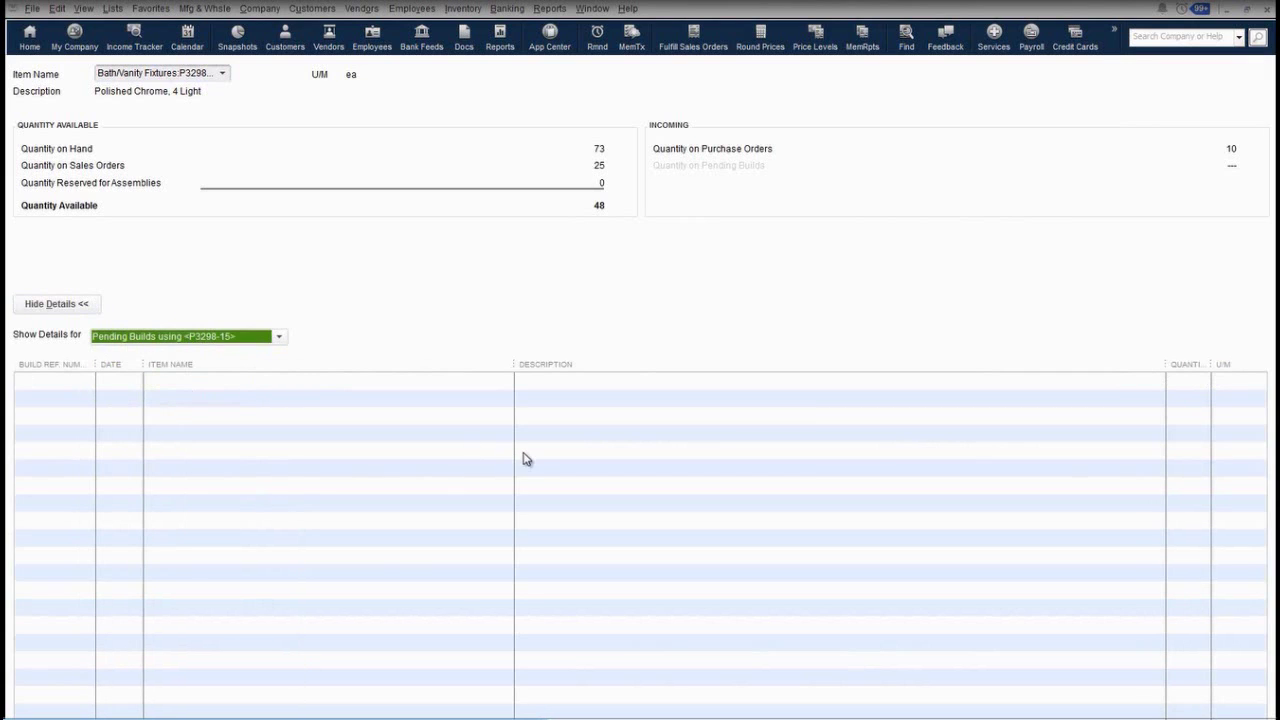
key(Escape)
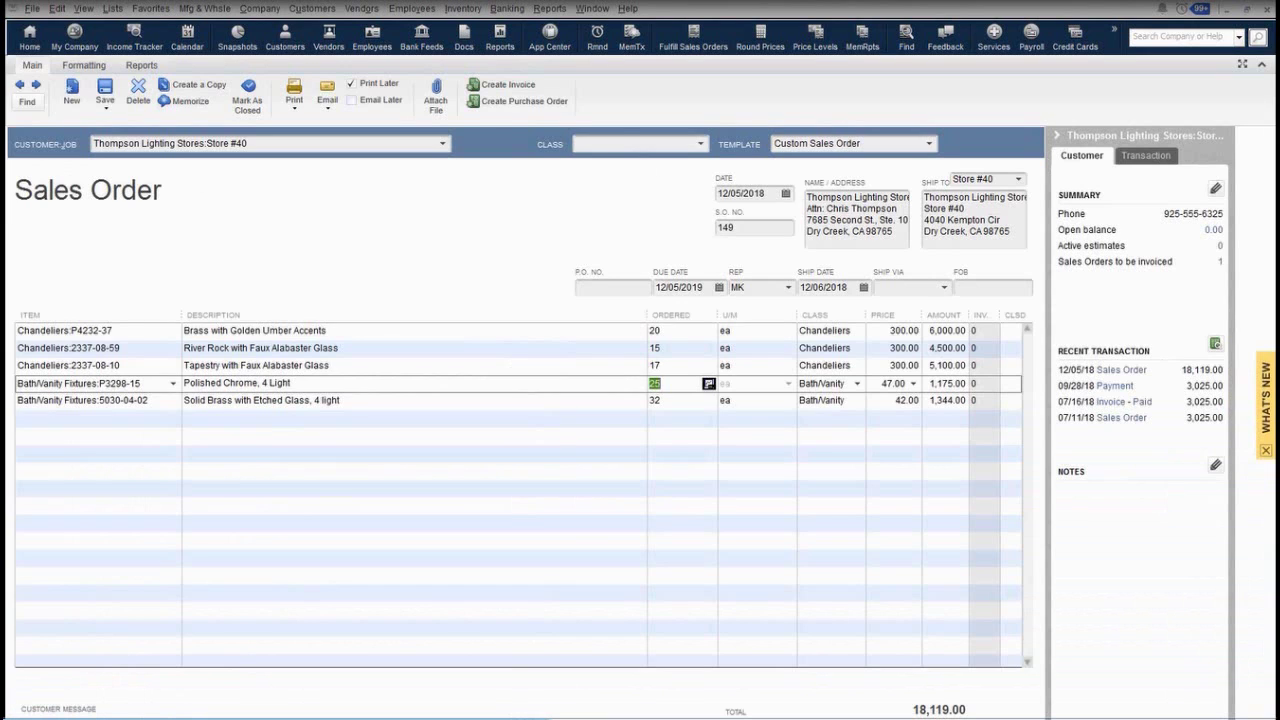
Try to create a purchase order from the sales order for only the two items with Paulsen's Lighting as preferred vendor
click(515, 104)
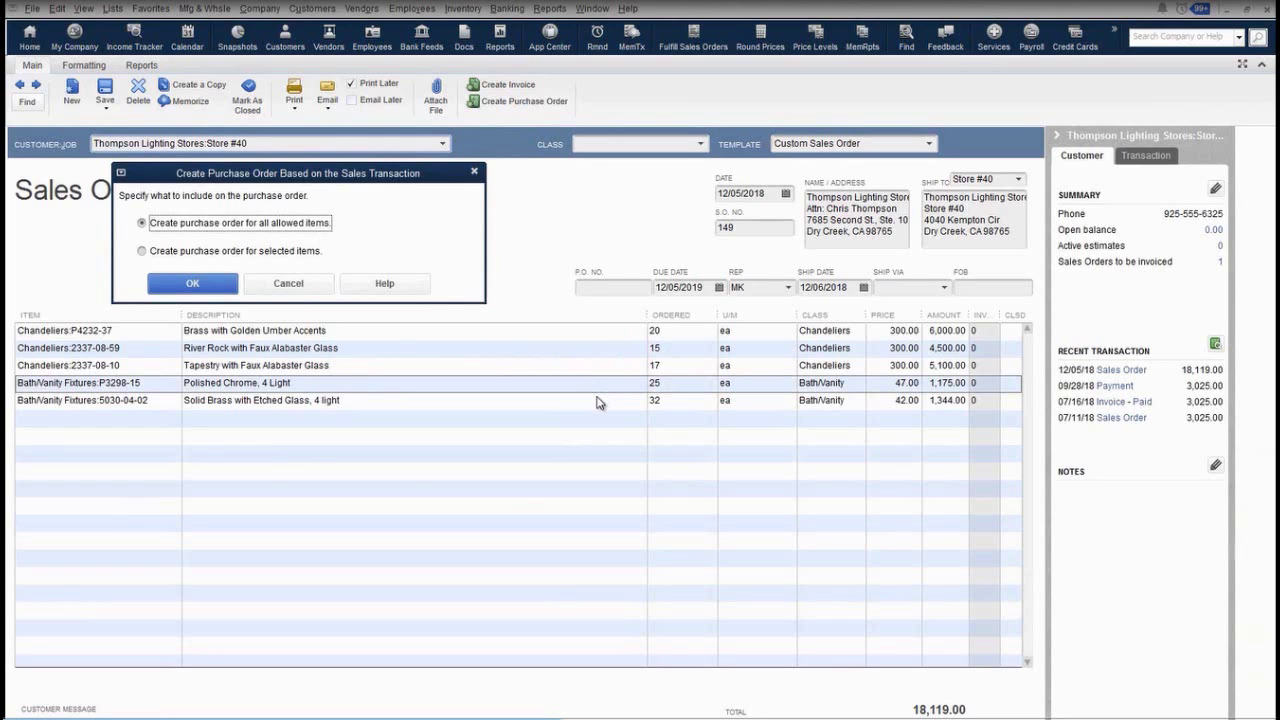
click(245, 256)
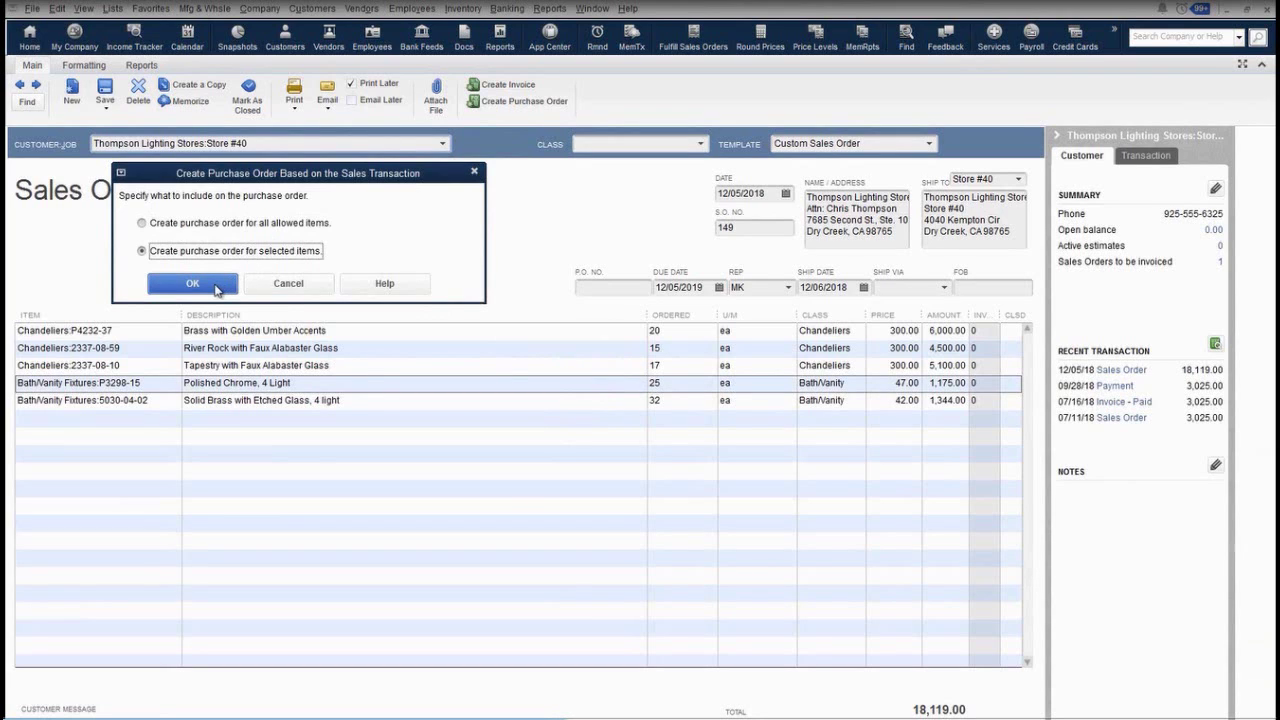
click(193, 284)
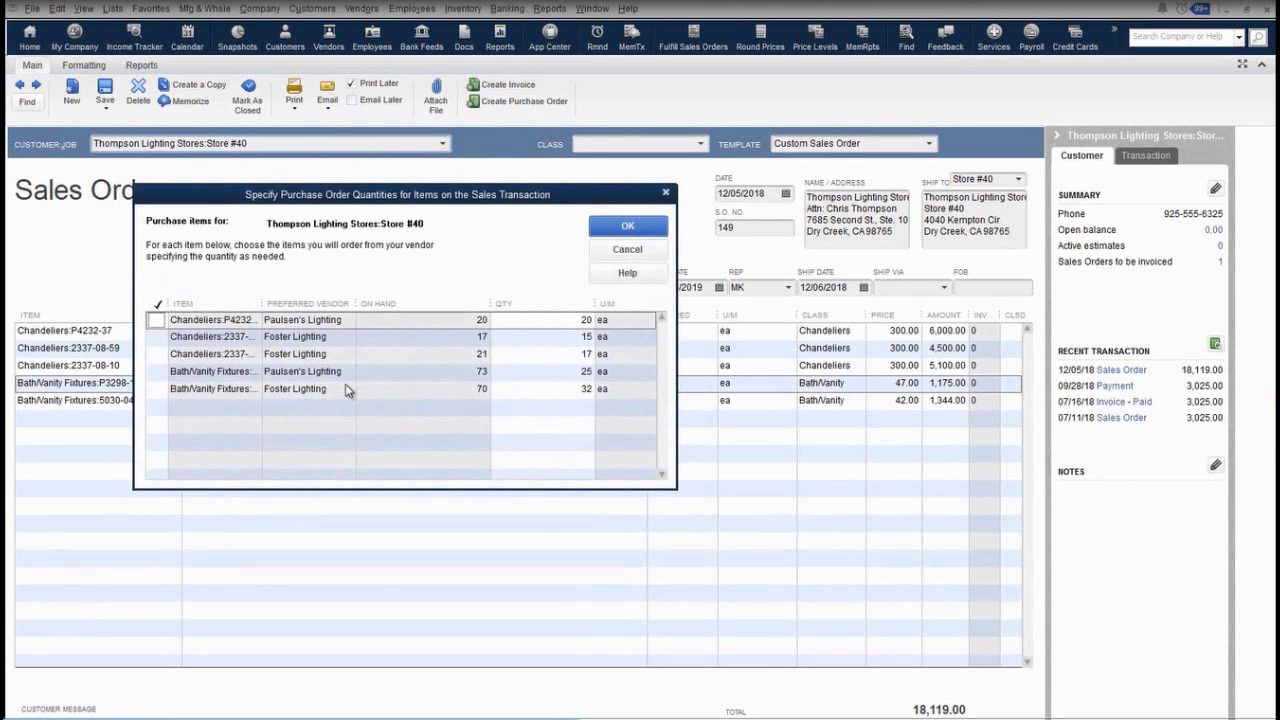
click(155, 320)
click(157, 371)
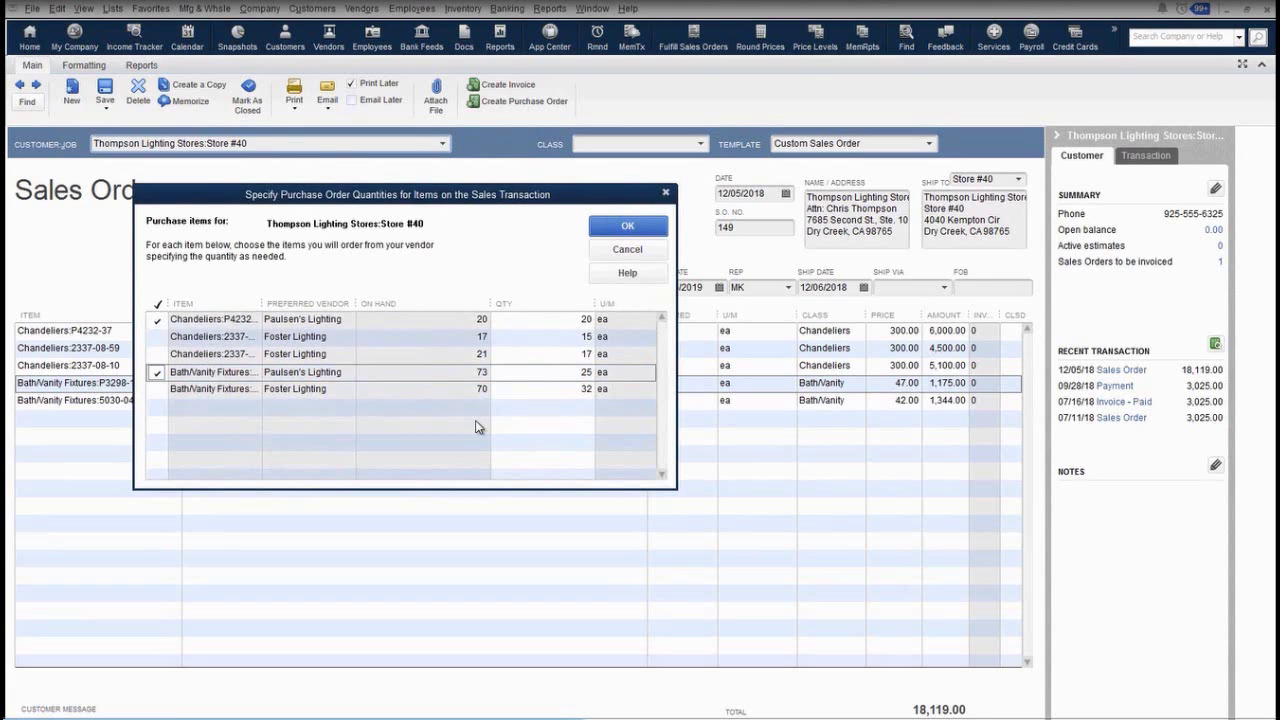
click(628, 252)
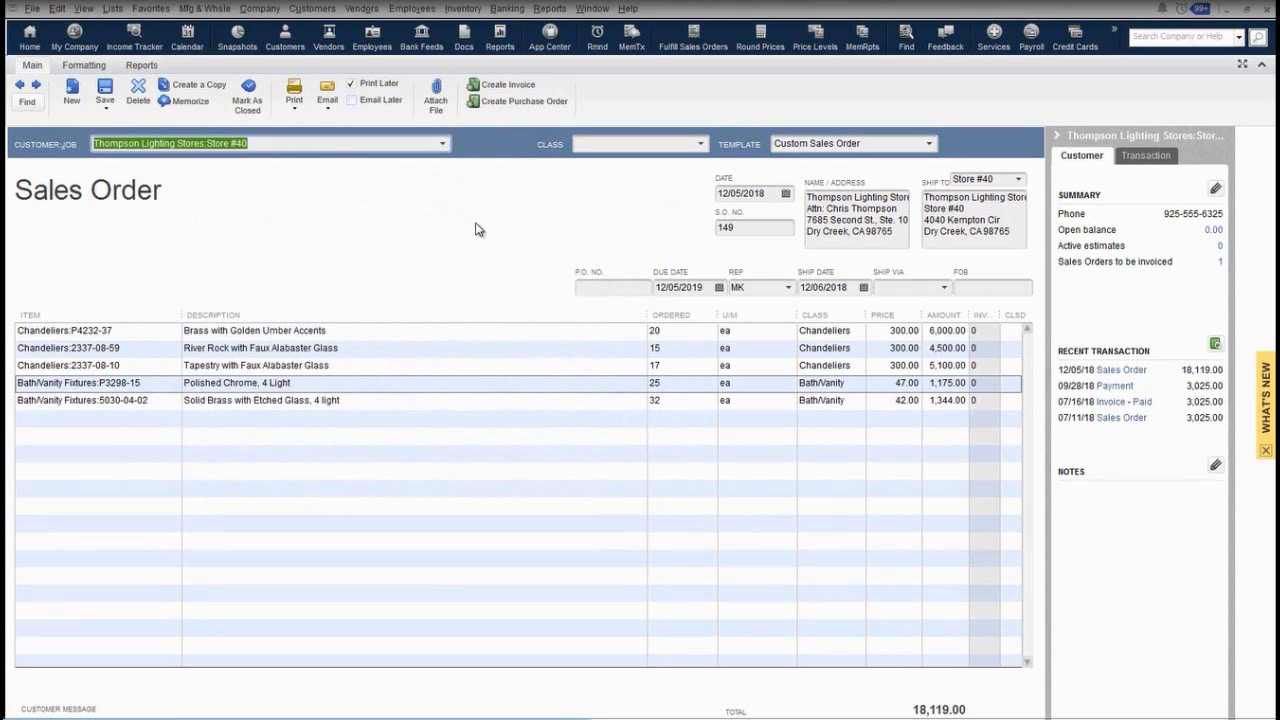
Generate the Inventory Stock Status by Item report and base its reorder quantities on available quantity
click(550, 8)
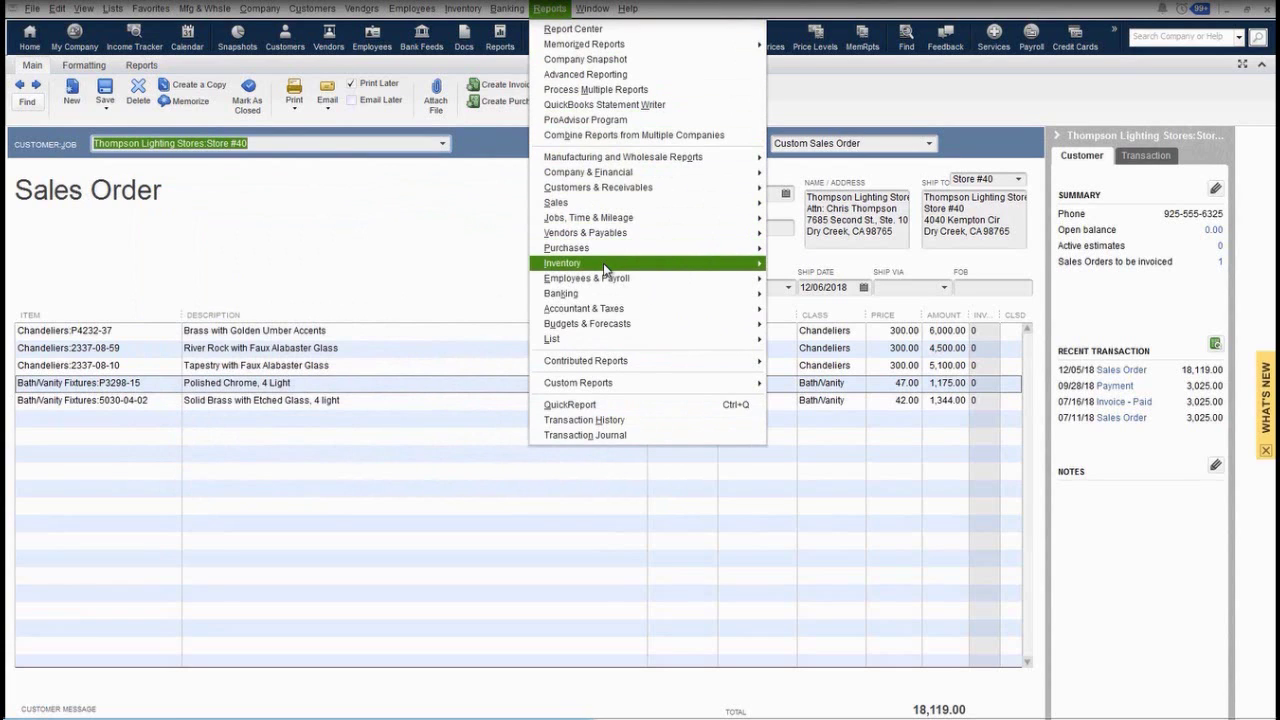
mouse_move(608, 263)
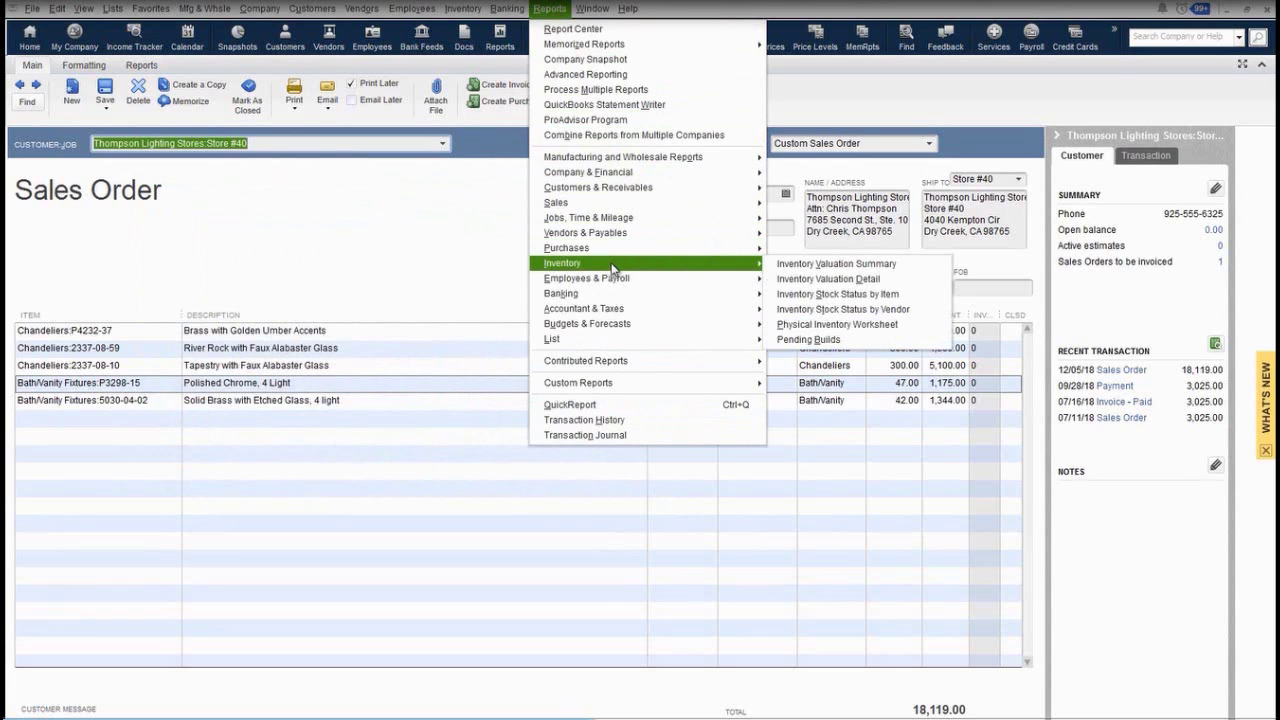
click(866, 296)
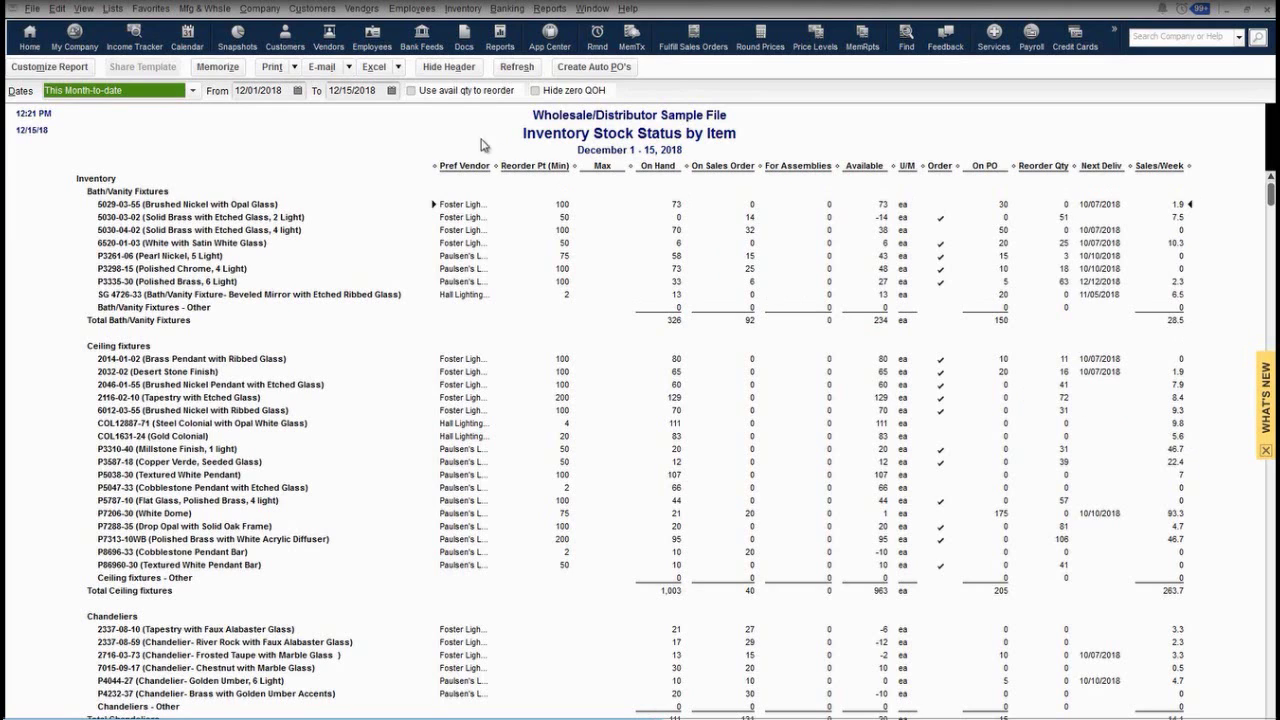
click(410, 90)
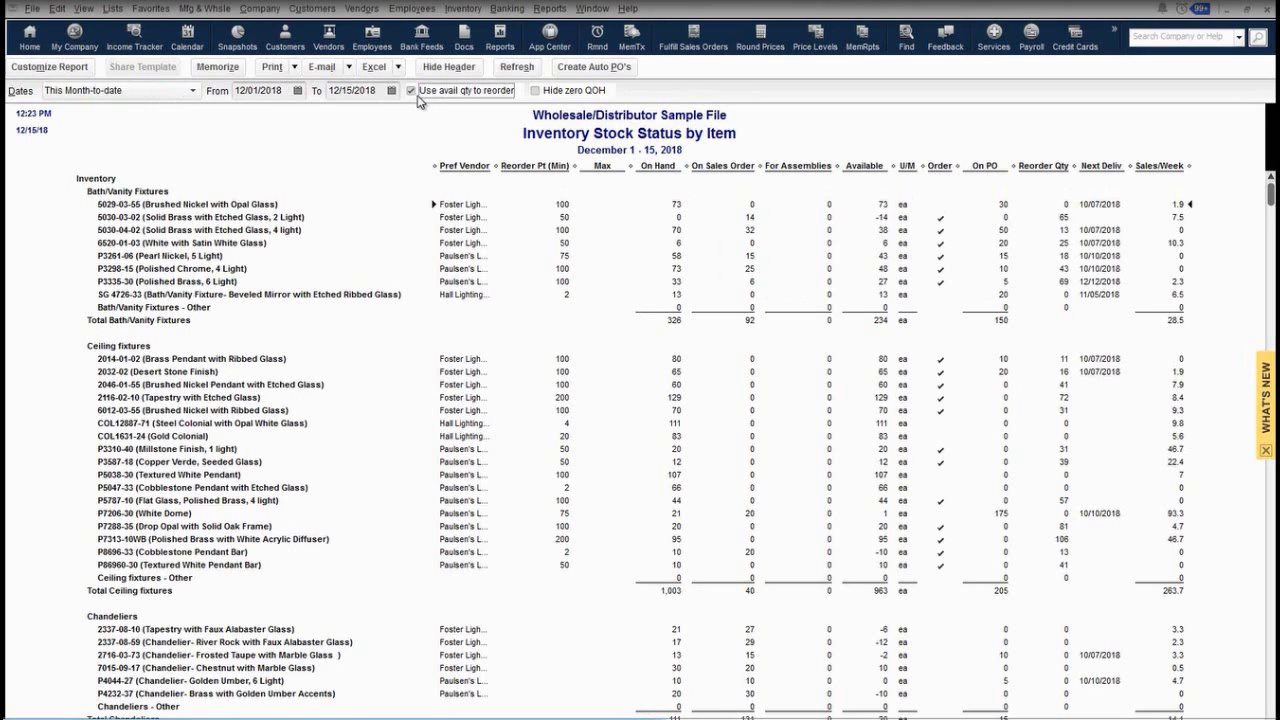
Create automatic purchase orders dated 12/15/2018 for all items on the reorder list
click(617, 70)
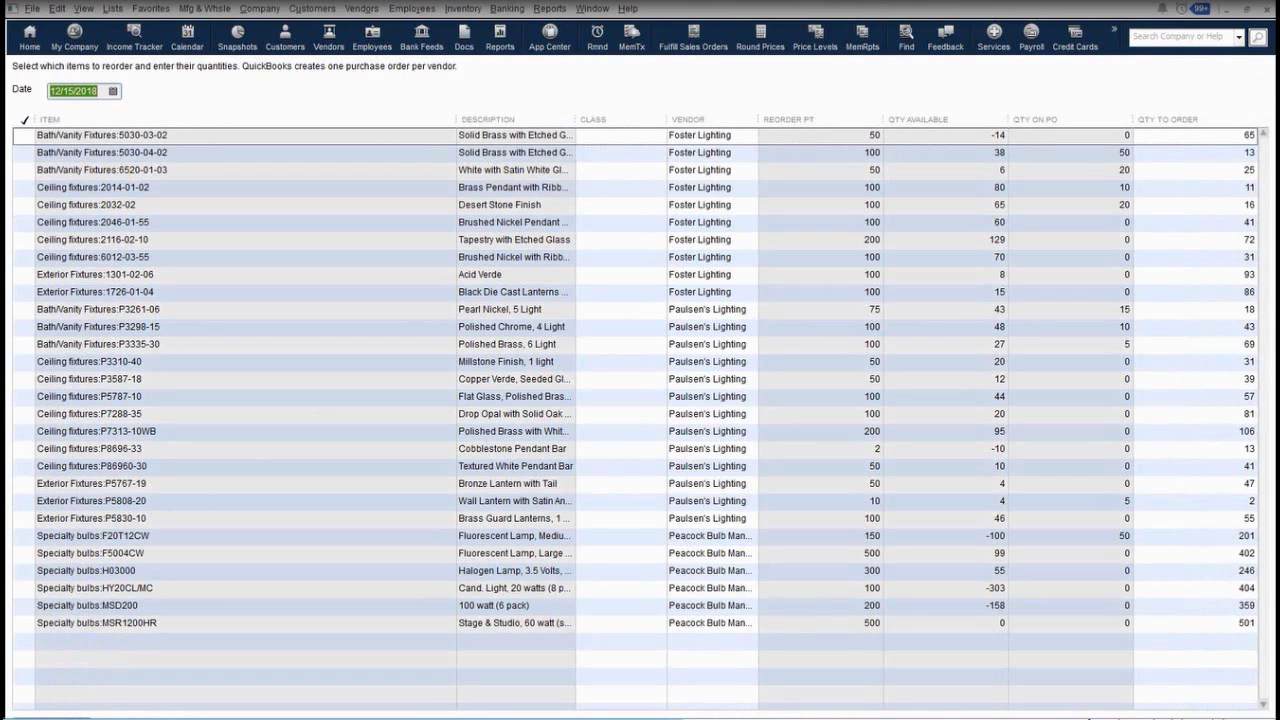
click(51, 718)
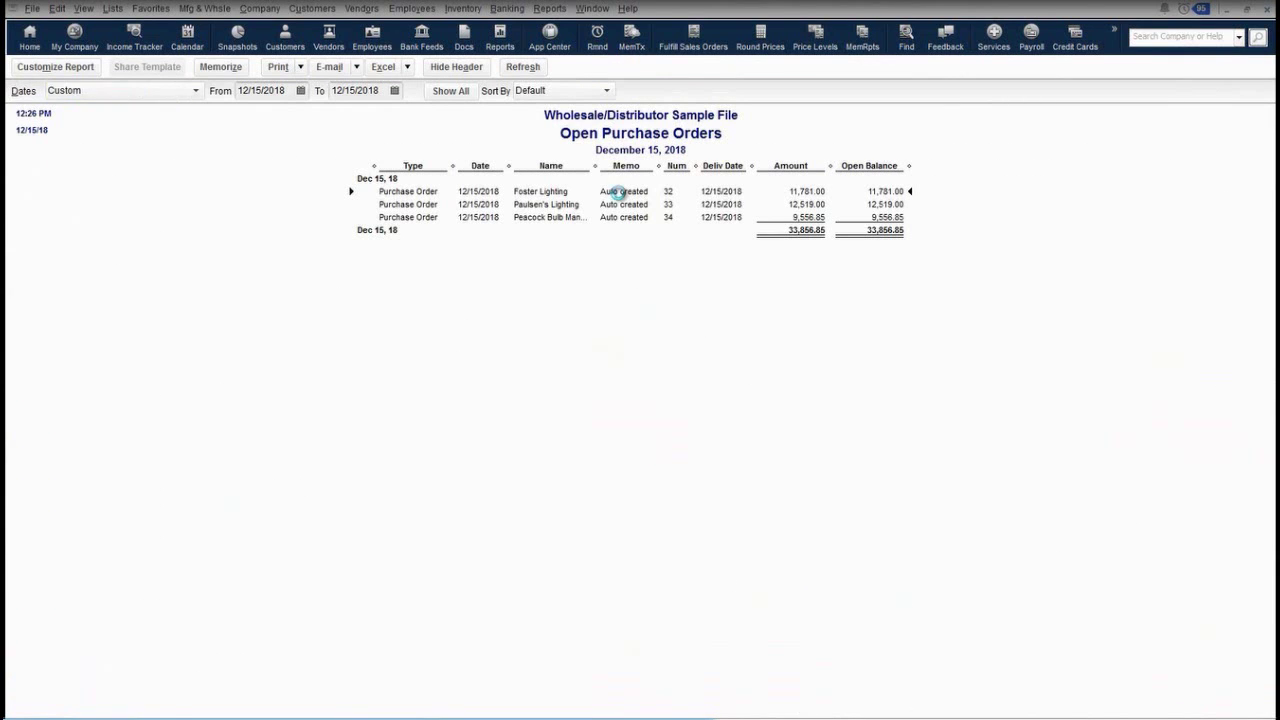
Set the auto-created Foster Lighting purchase order to drop ship to Thompson Lighting Stores, Store #40, and close the order forms
double_click(618, 192)
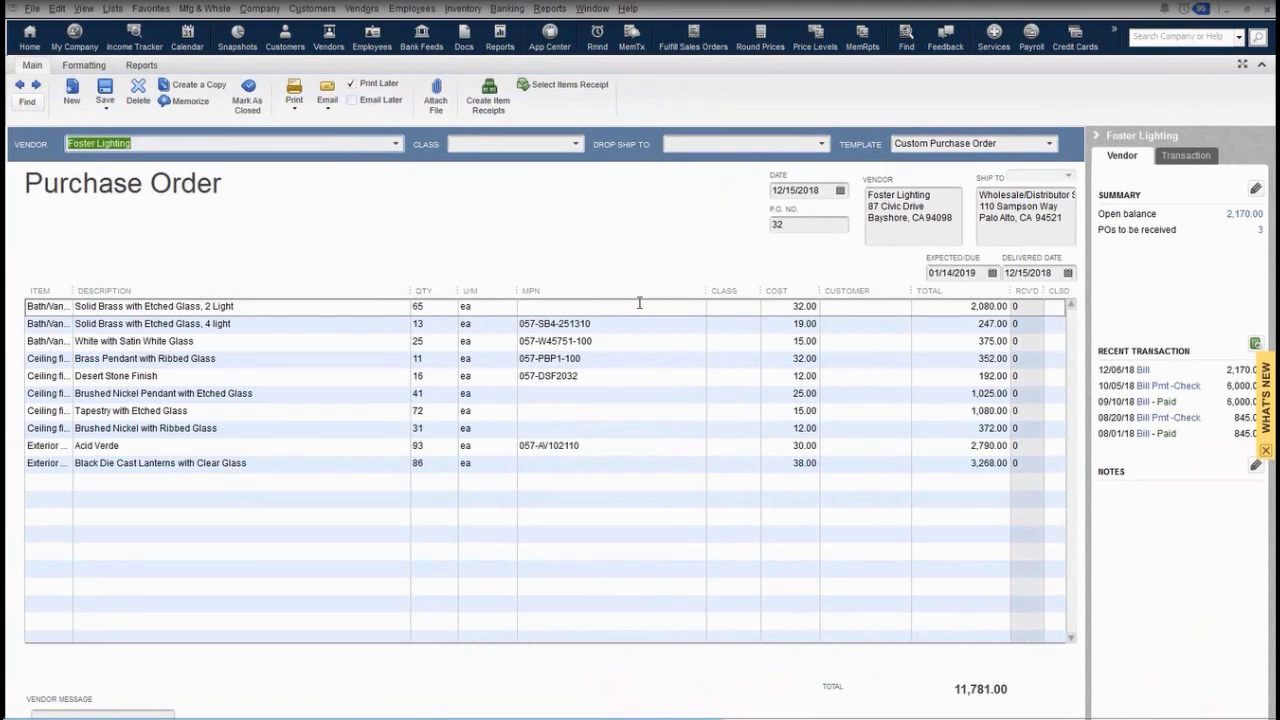
click(821, 144)
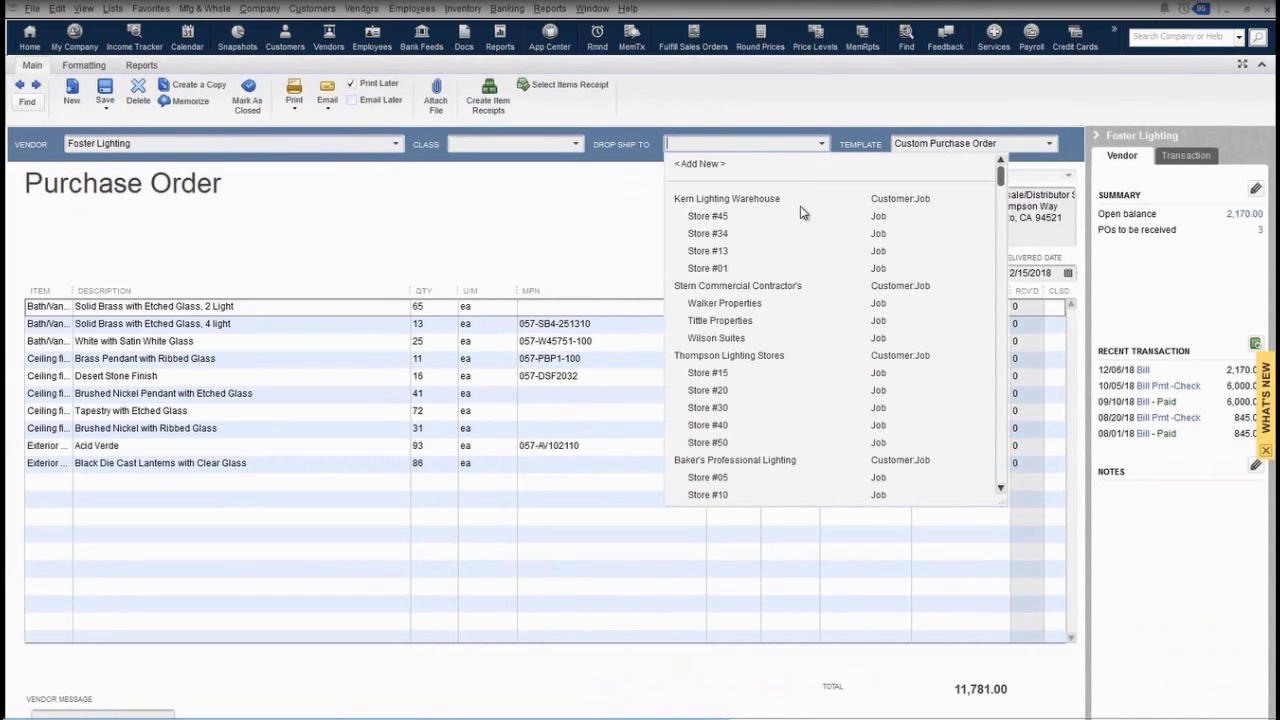
click(707, 426)
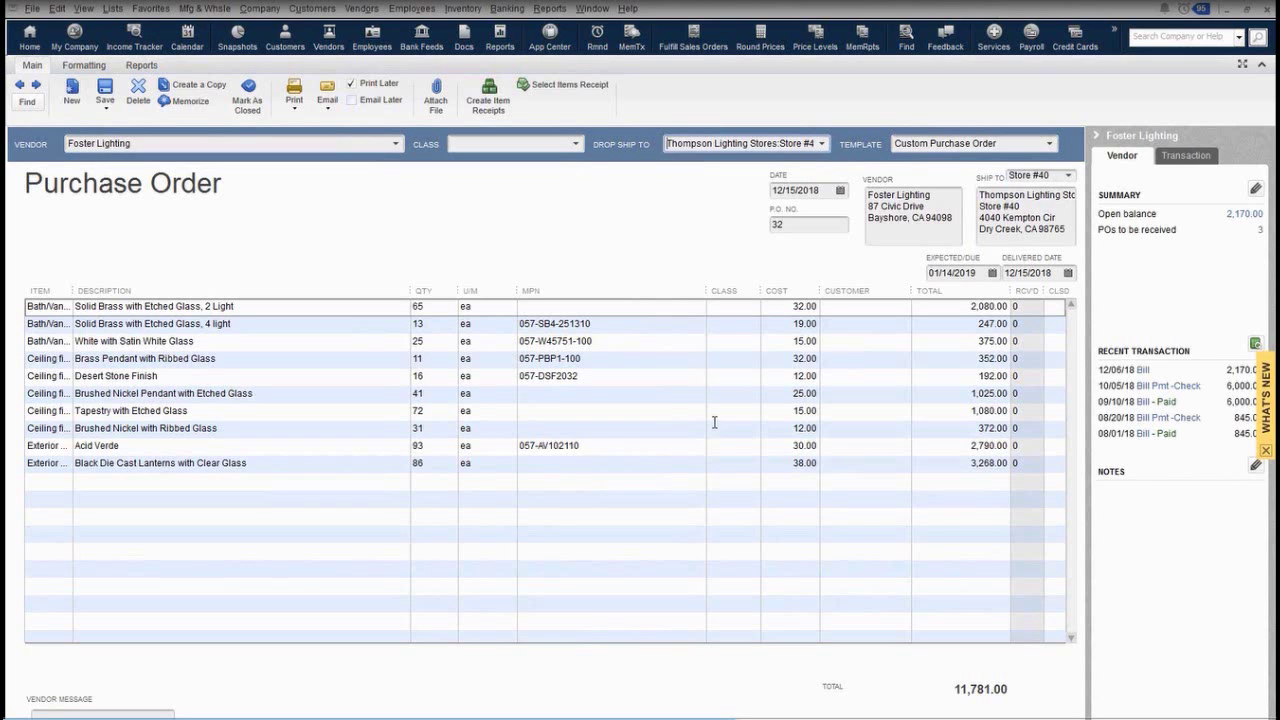
click(1269, 9)
key(Return)
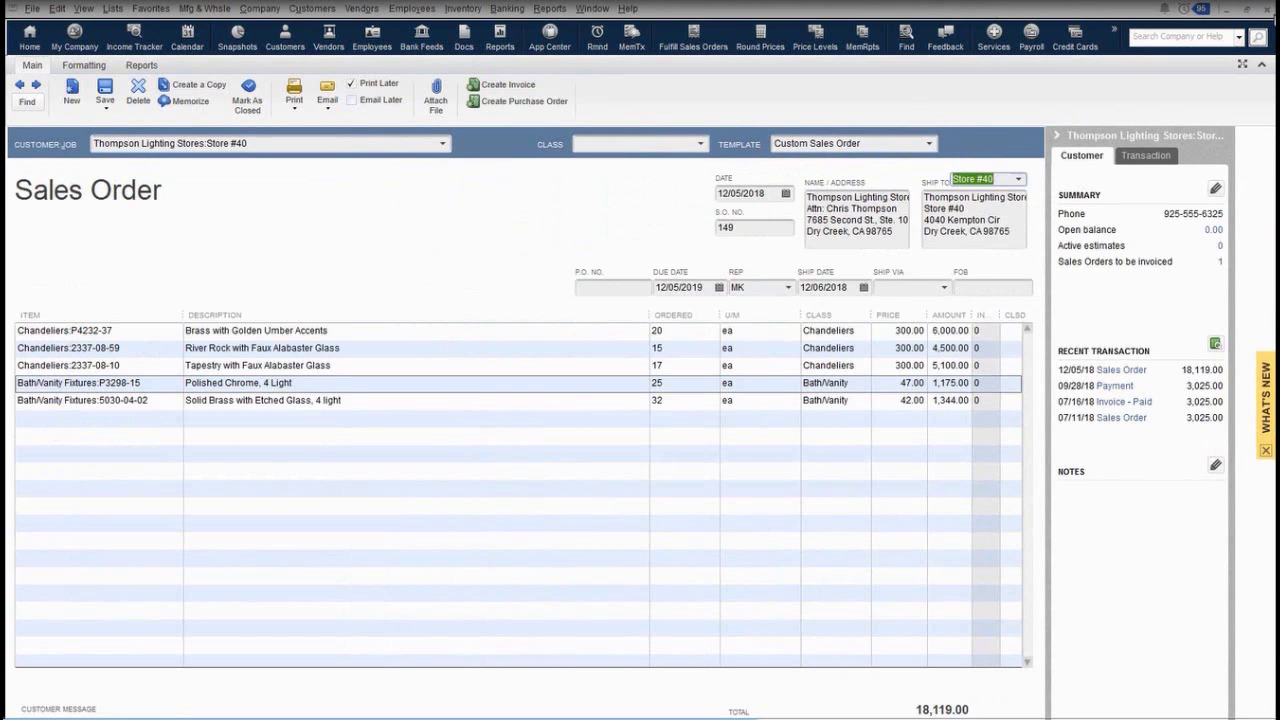
click(1269, 10)
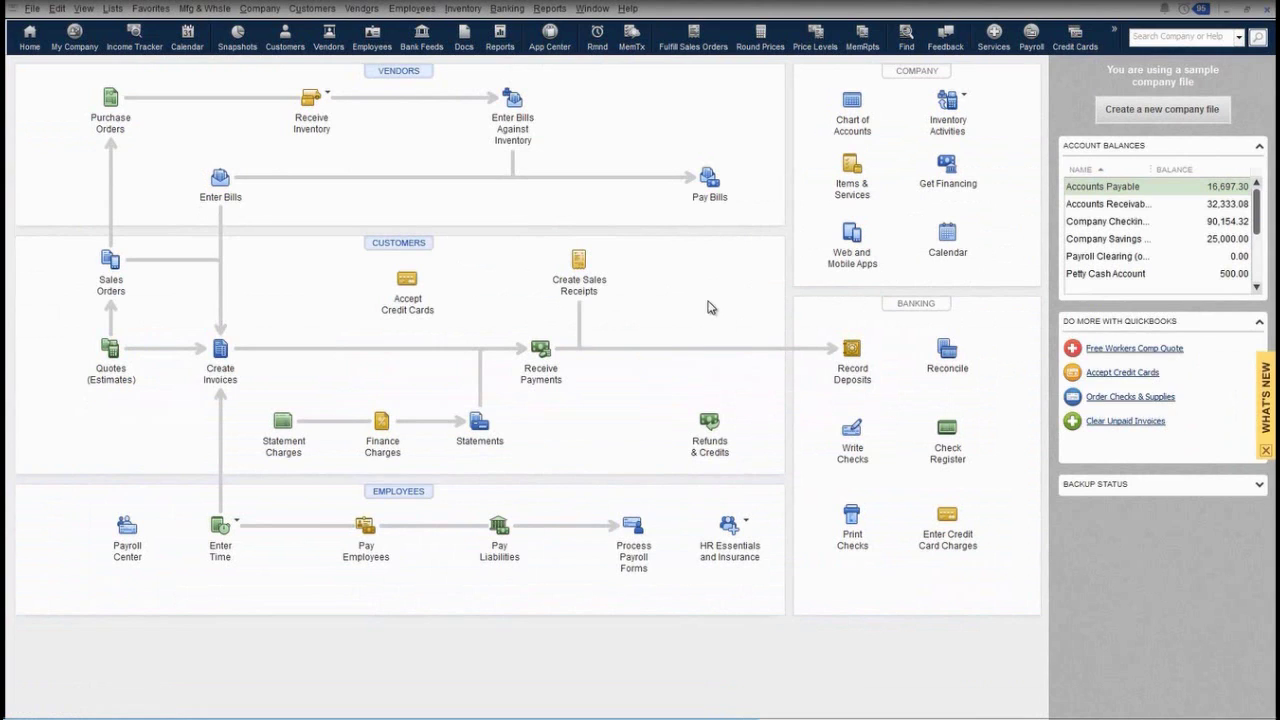
View the vendor choices on a blank purchase order and close the form without filling it in
click(112, 100)
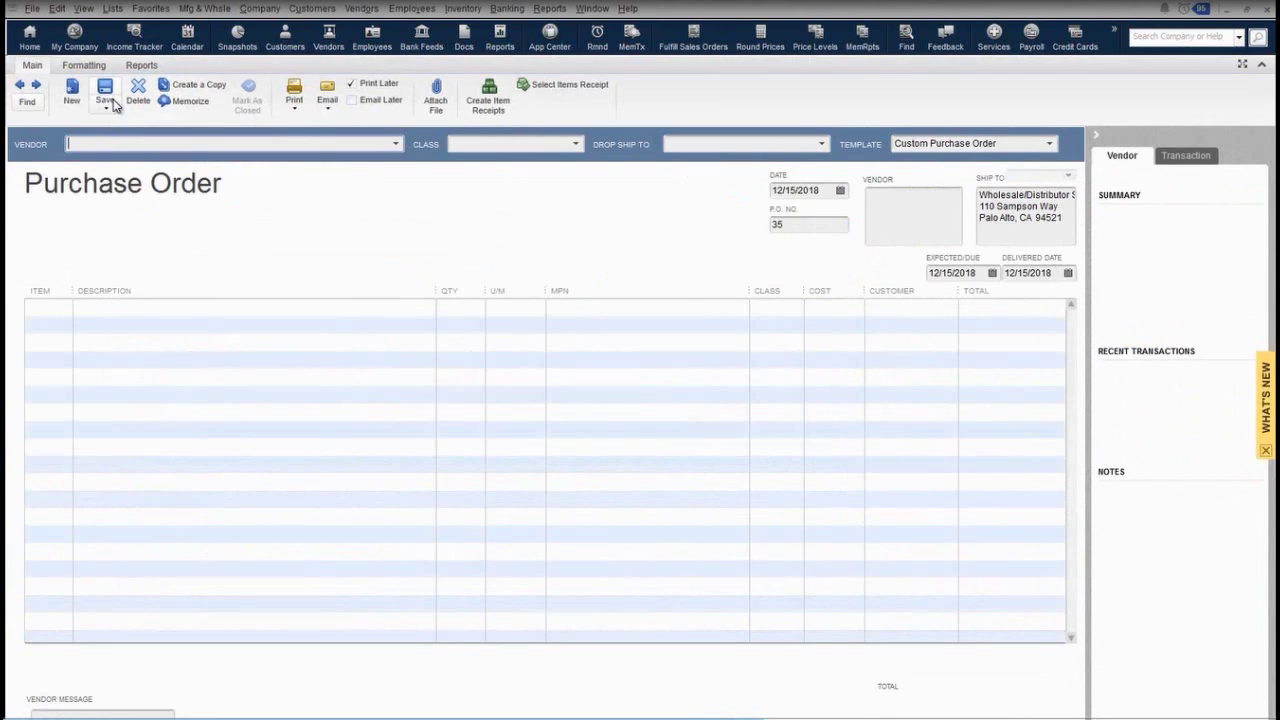
click(396, 144)
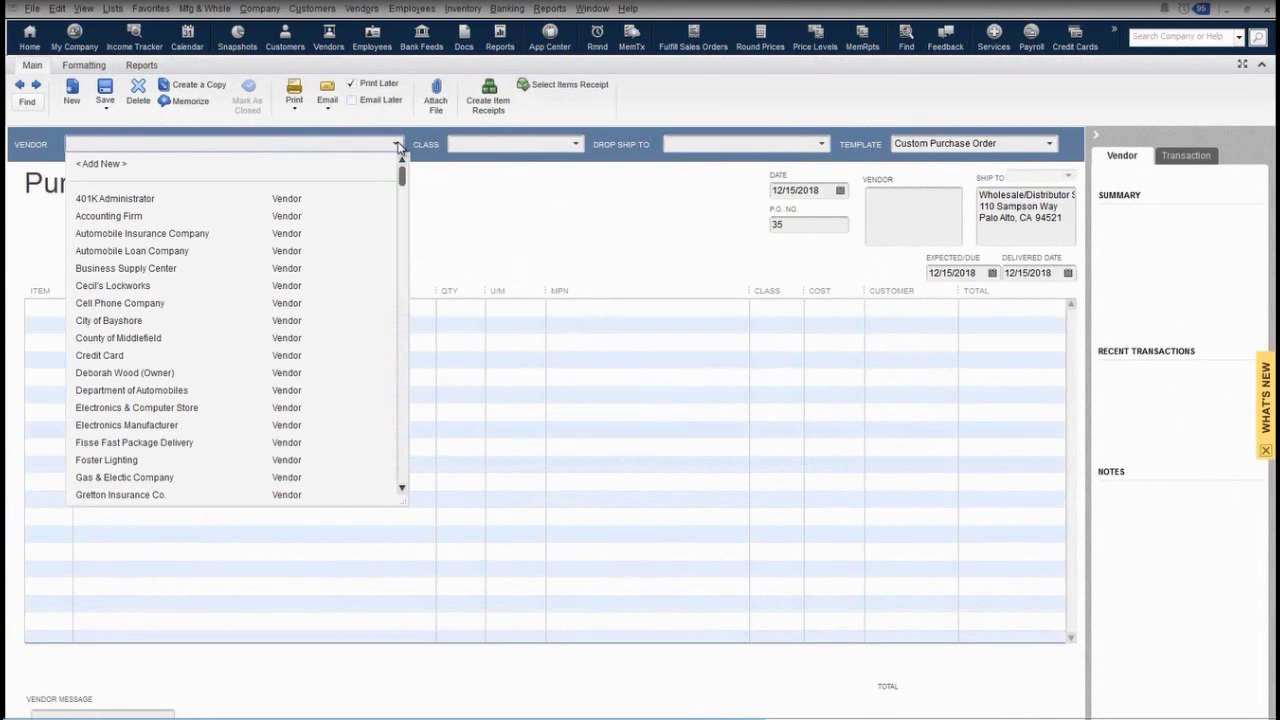
key(Escape)
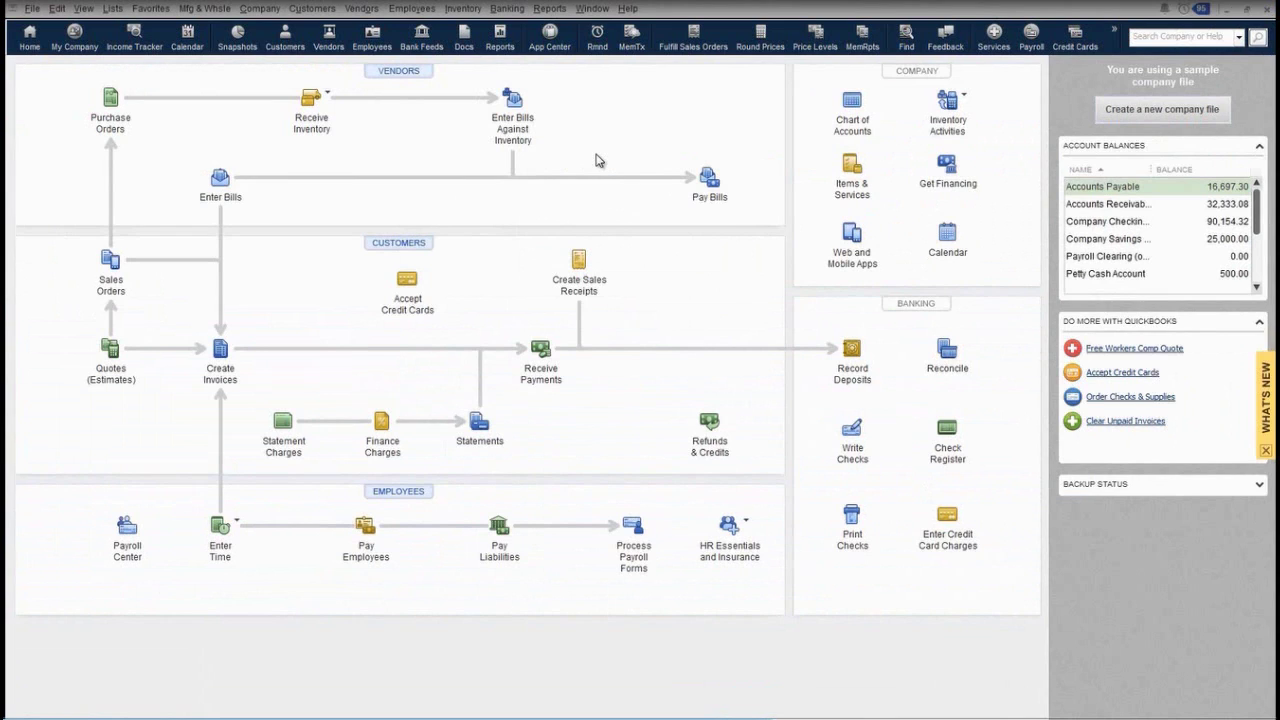
Open an inventory receipt without a bill and change it to a bill by marking the bill as received
click(327, 96)
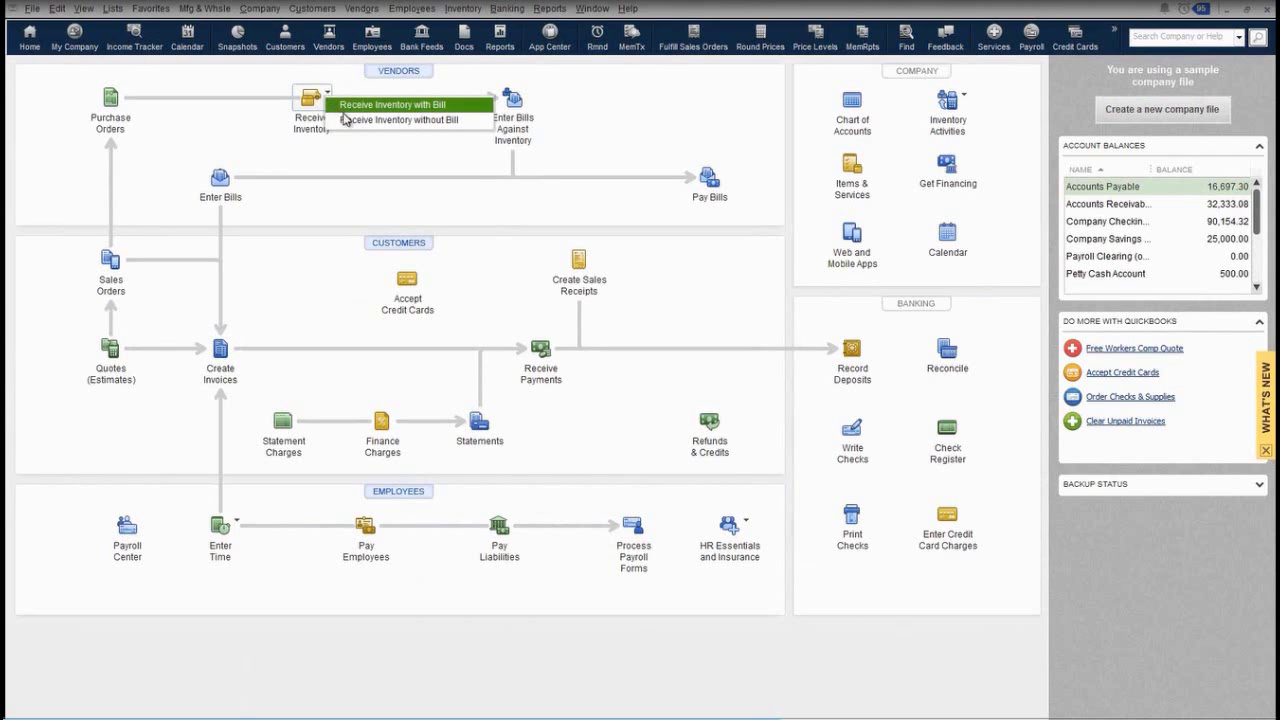
click(340, 120)
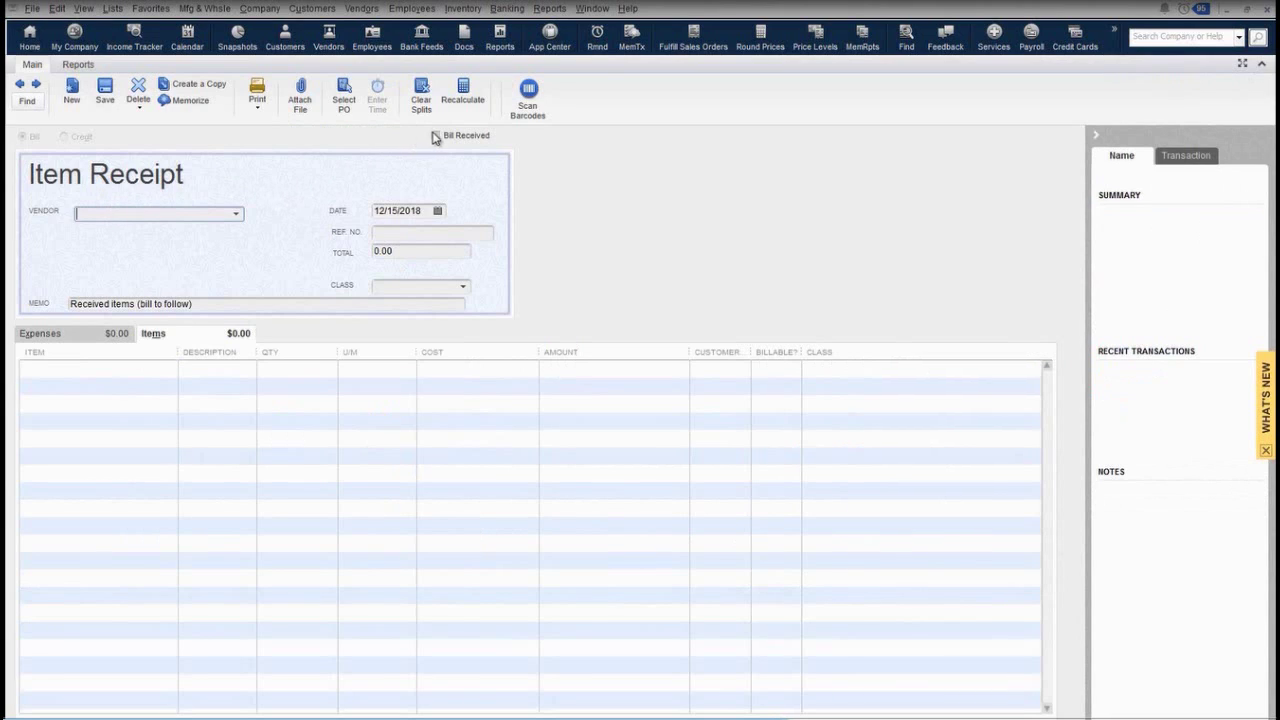
click(435, 137)
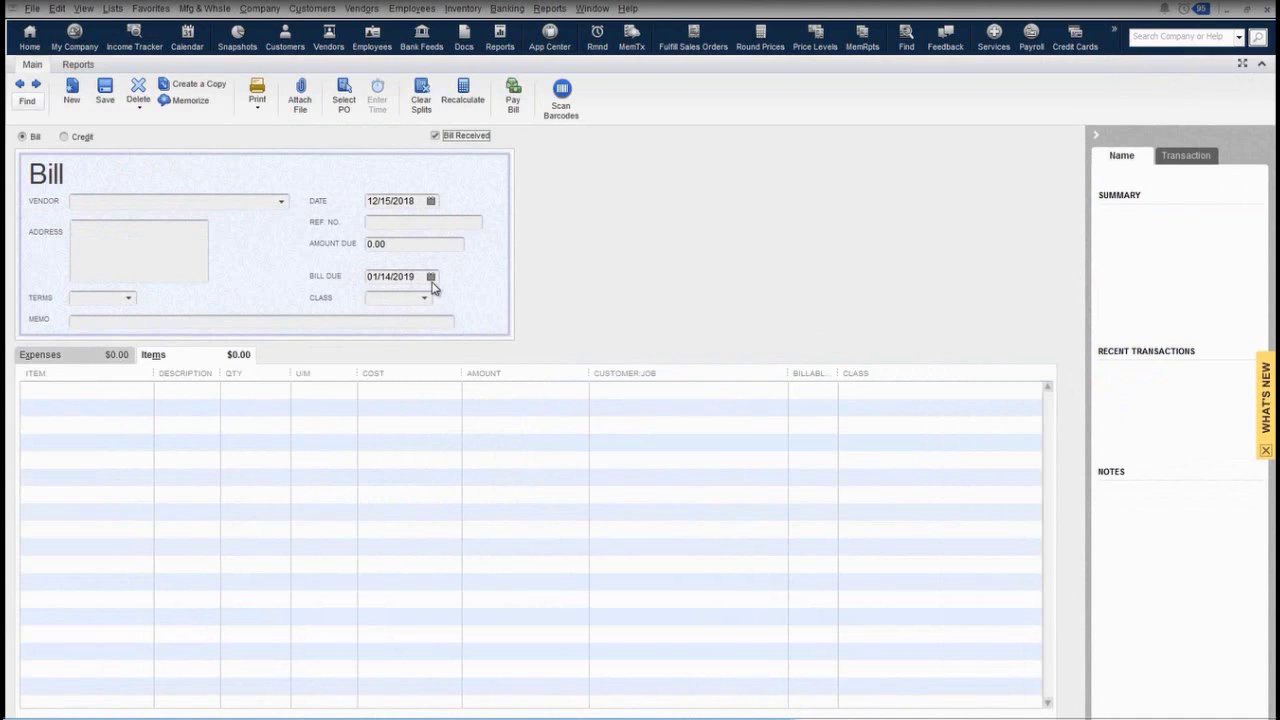
Fill the bill for vendor Hall Lighting & Accessories by receiving against open purchase order 25 dated 11/05/2018
click(281, 202)
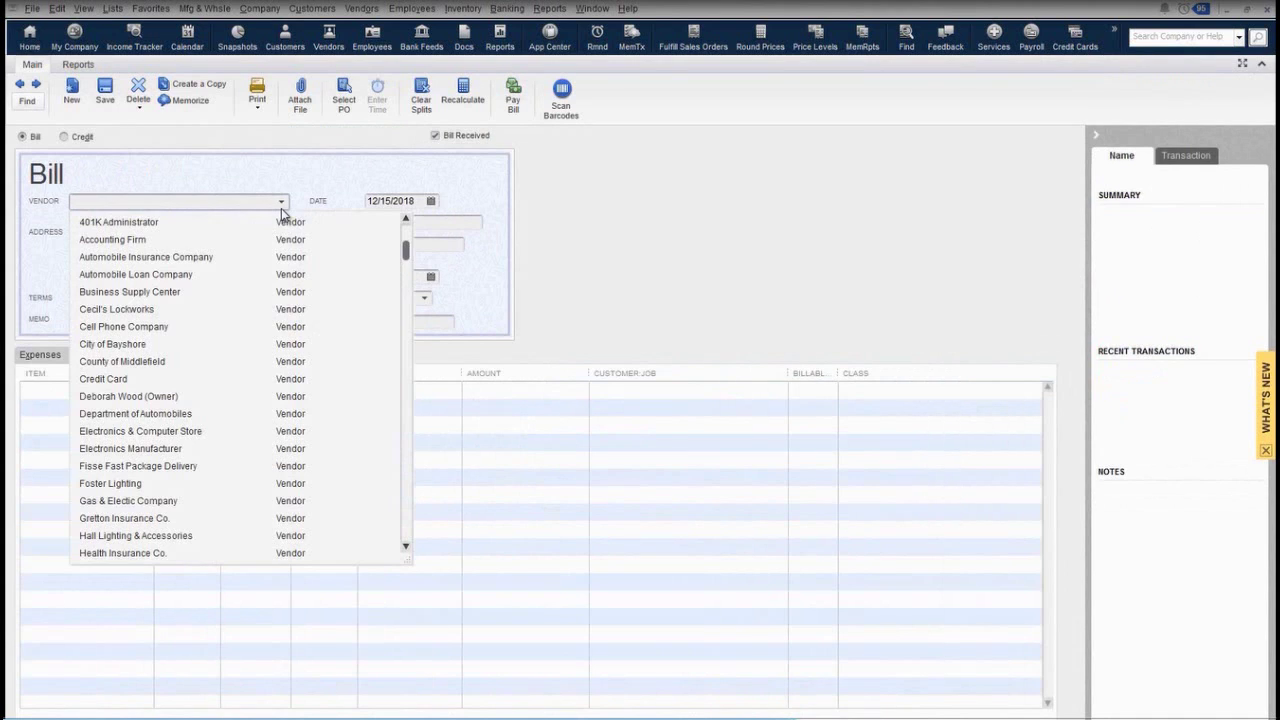
click(238, 535)
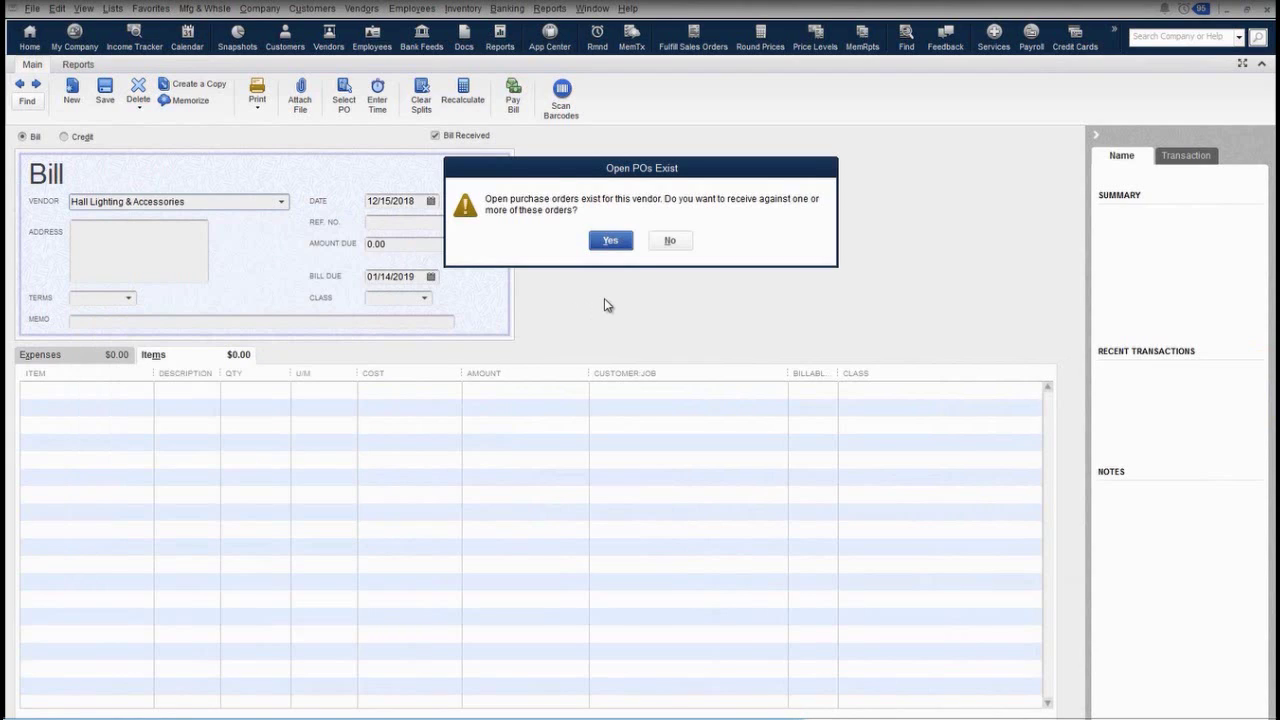
click(609, 244)
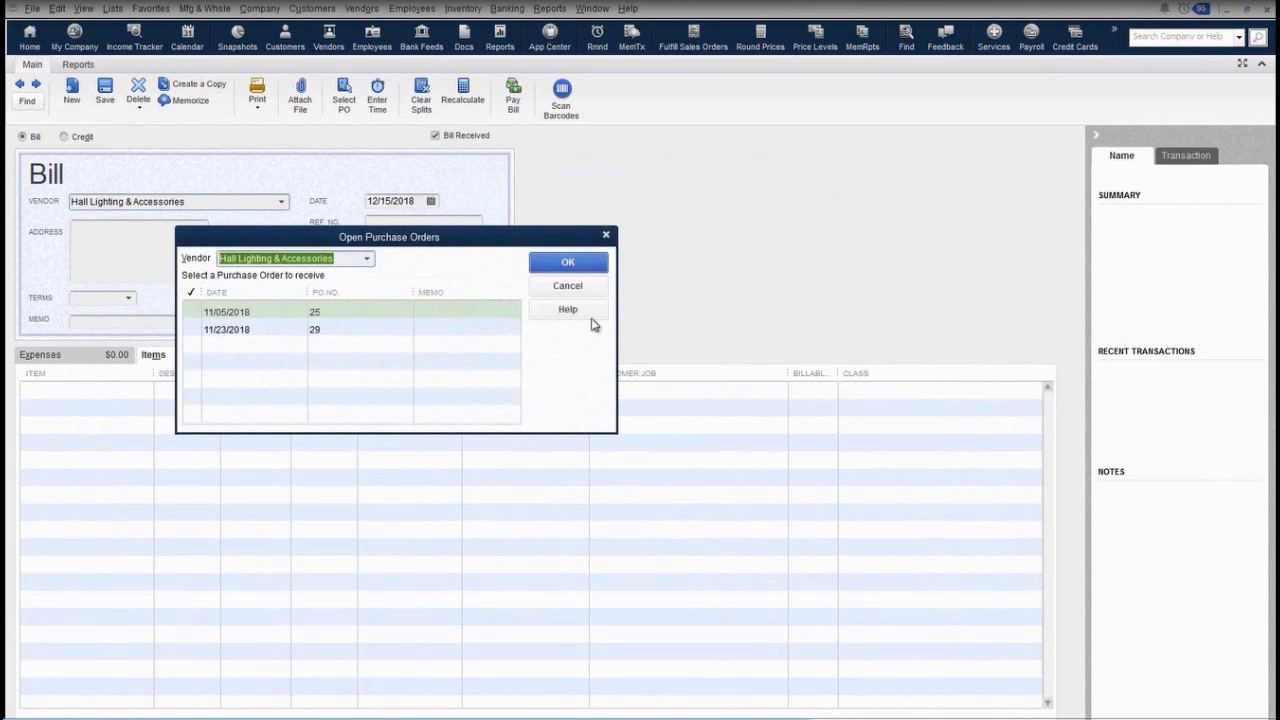
click(193, 312)
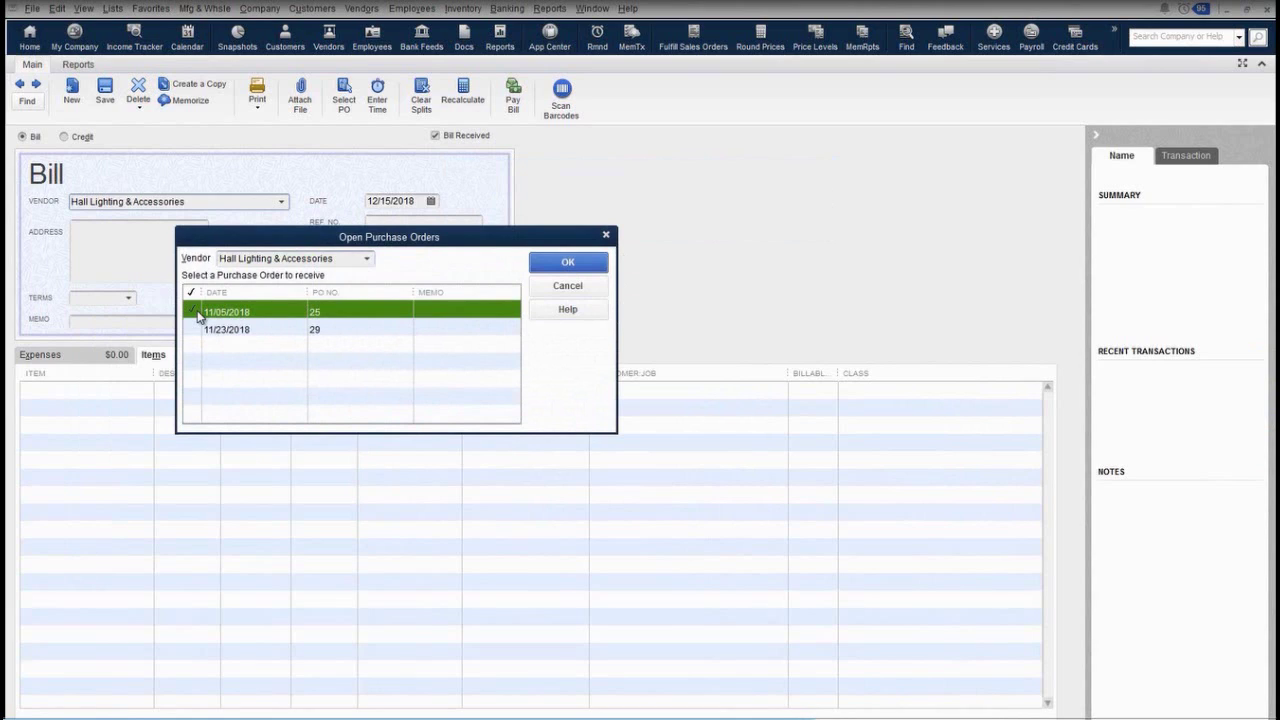
click(591, 266)
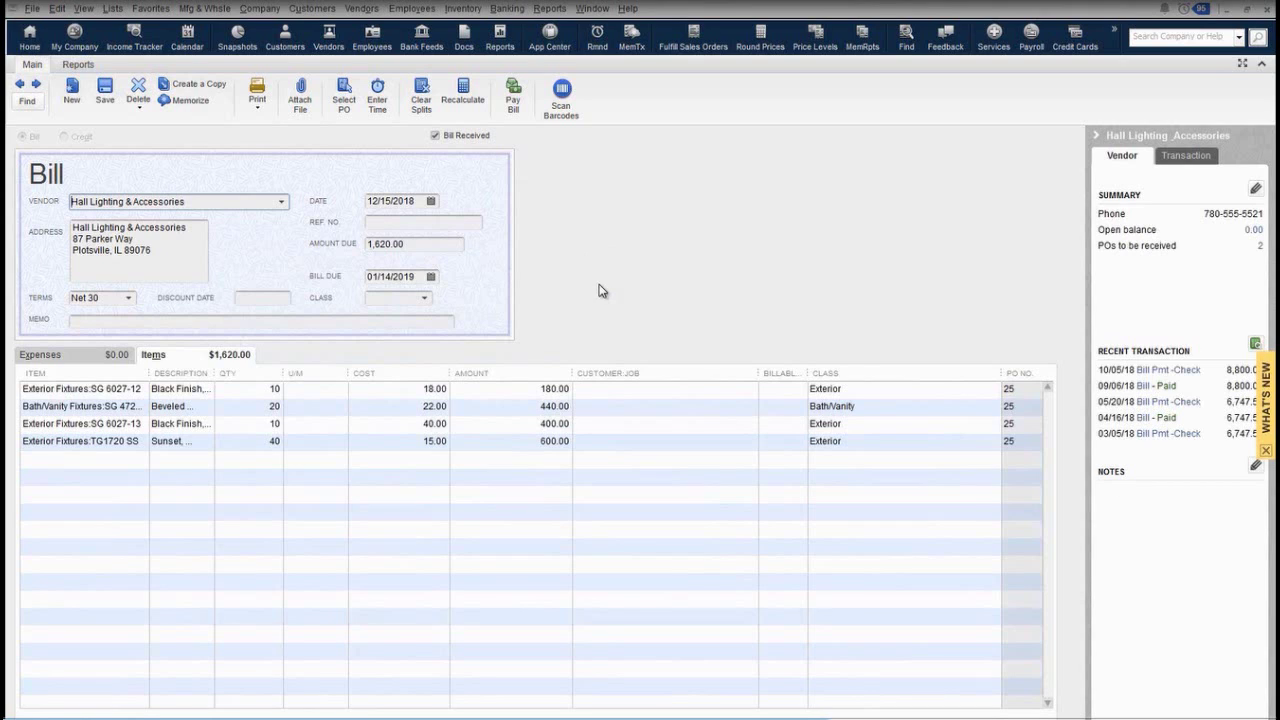
Set the received quantity of the Bath/Vanity fixture line on the bill to 15
click(268, 408)
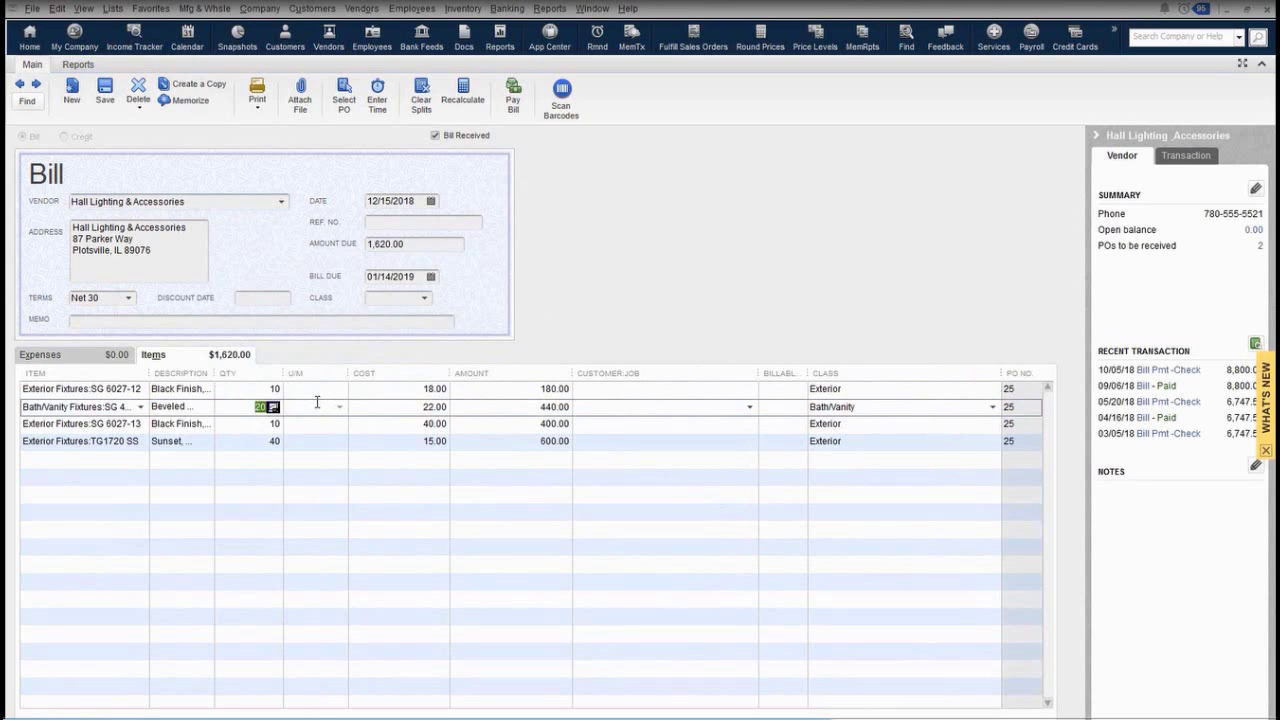
text(15)
key(Tab)
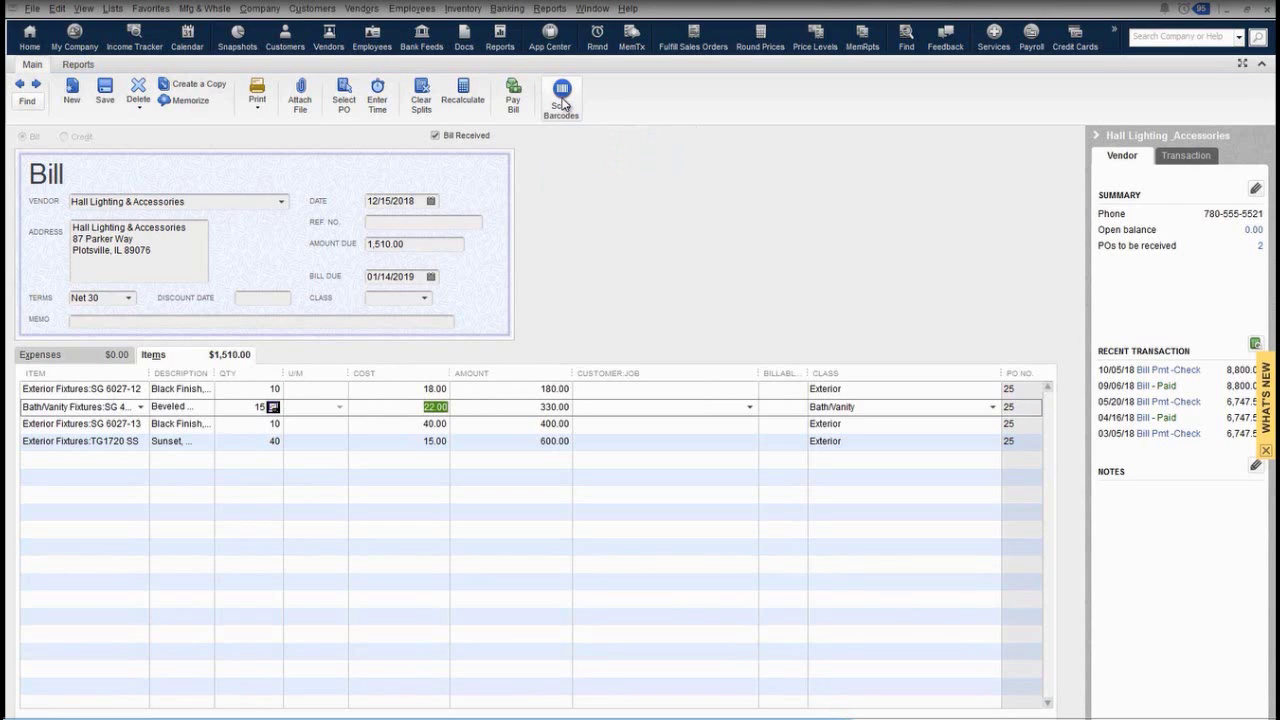
Toggle the form between item receipt and bill, ending on an item receipt without the bill received
click(435, 135)
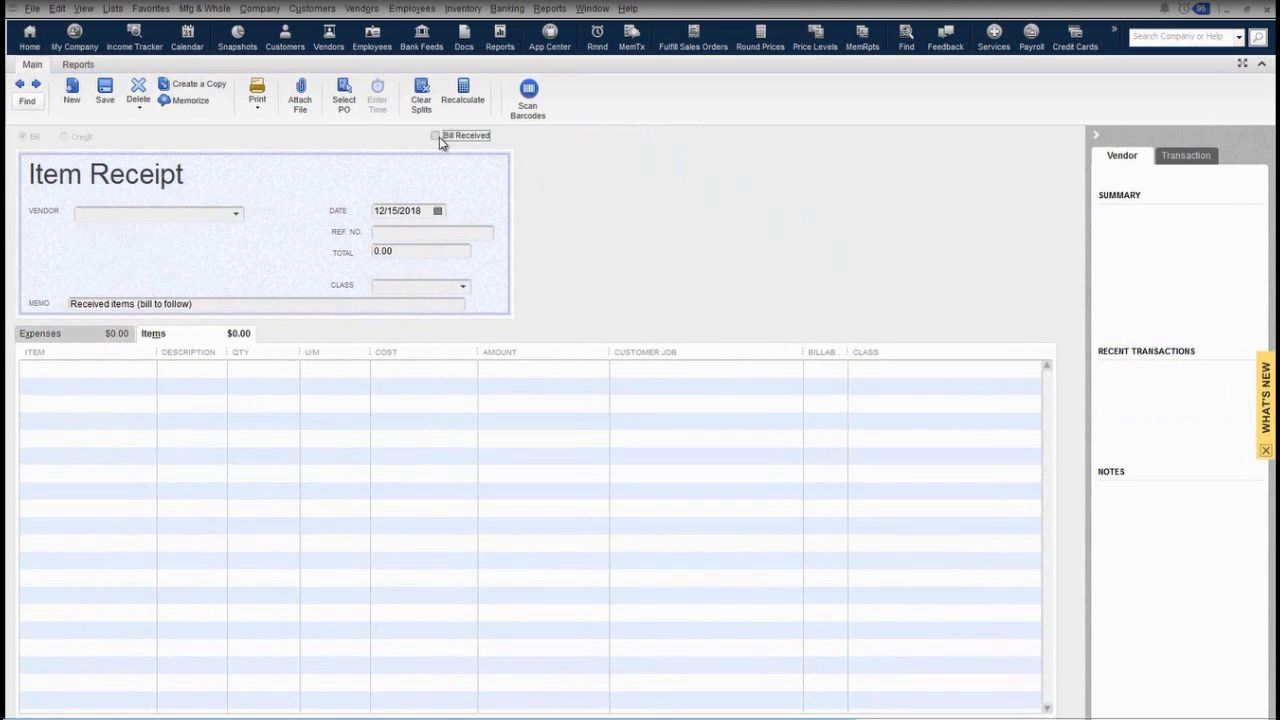
click(436, 136)
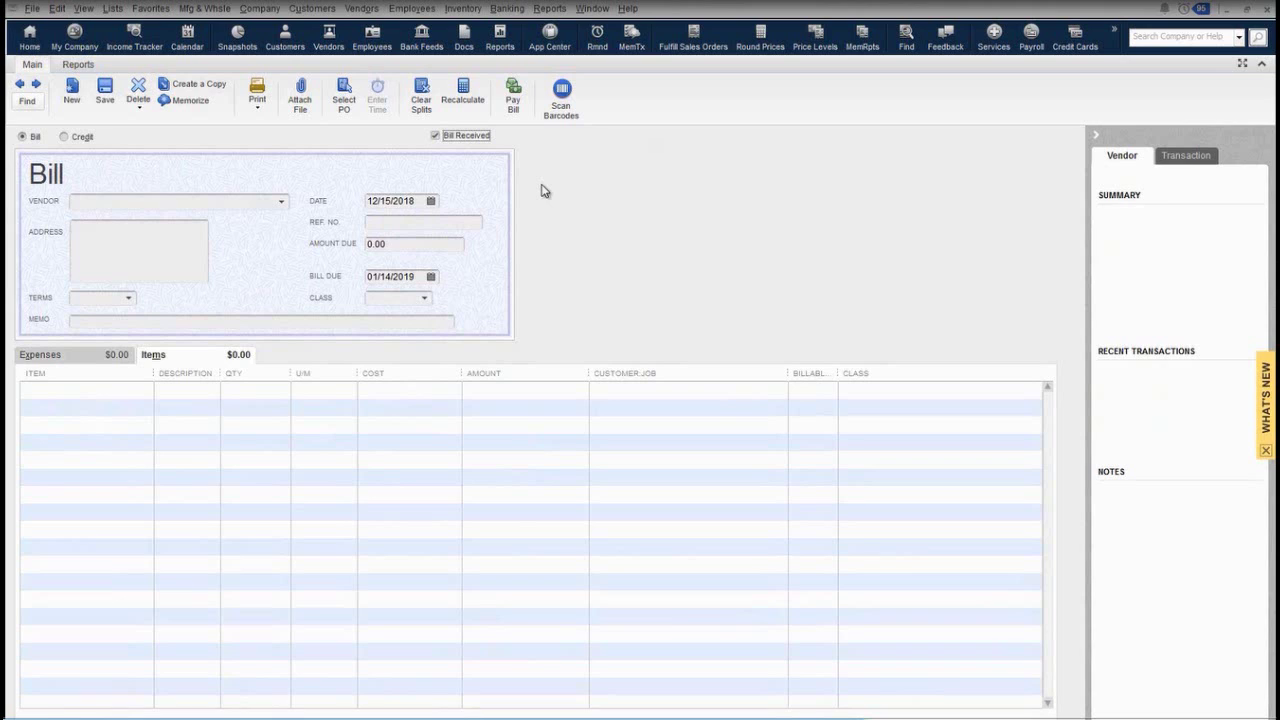
click(436, 136)
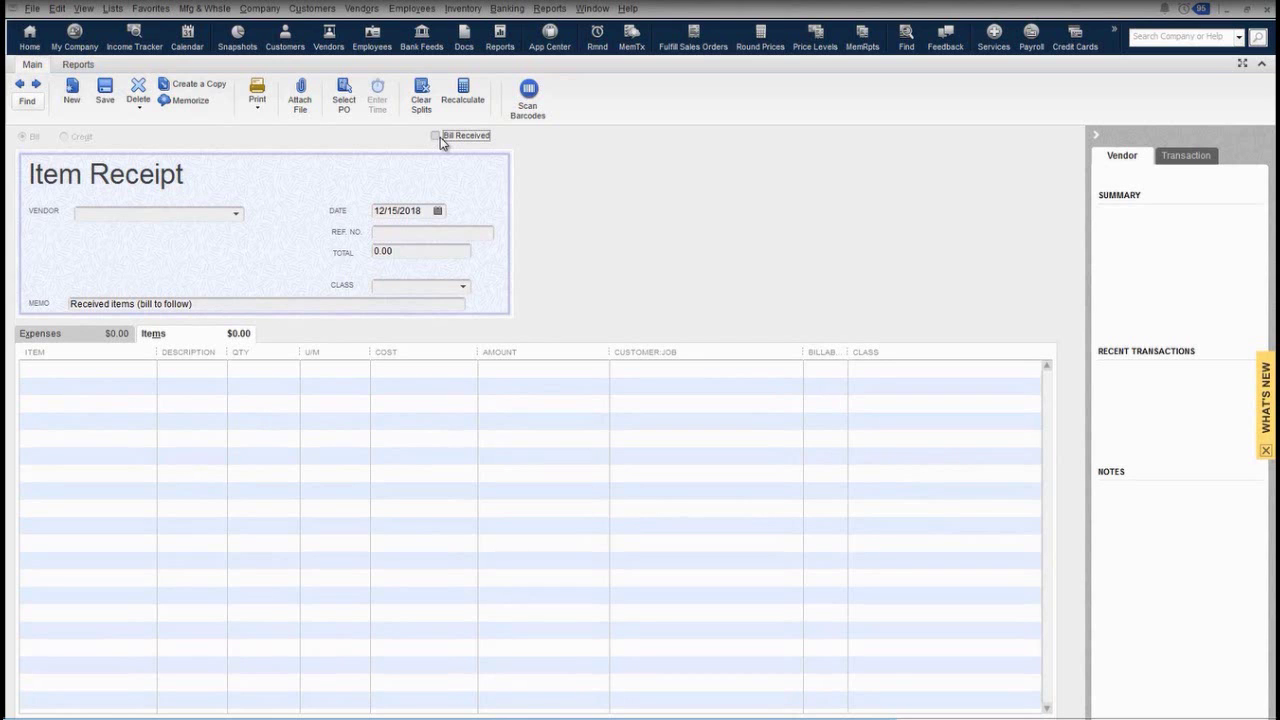
Review the Items & Inventory company preferences and the Enhanced Inventory Receiving help, and close them along with the blank item receipt
click(57, 8)
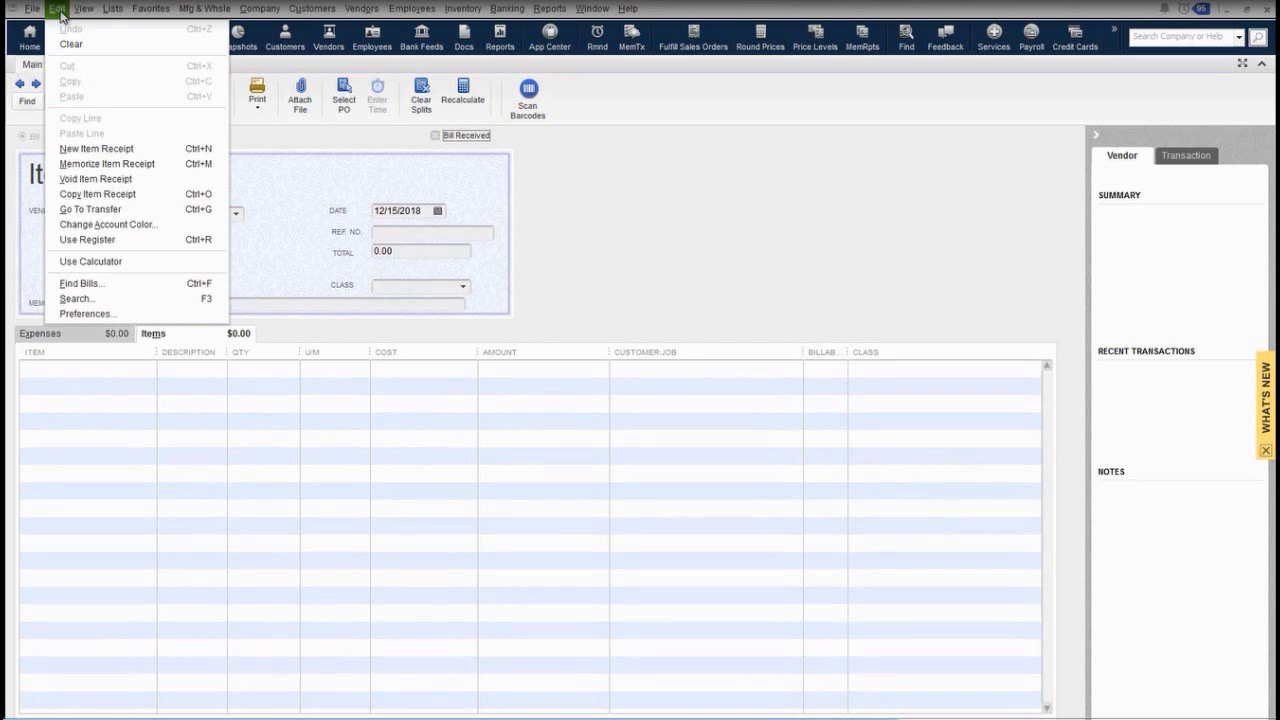
click(121, 316)
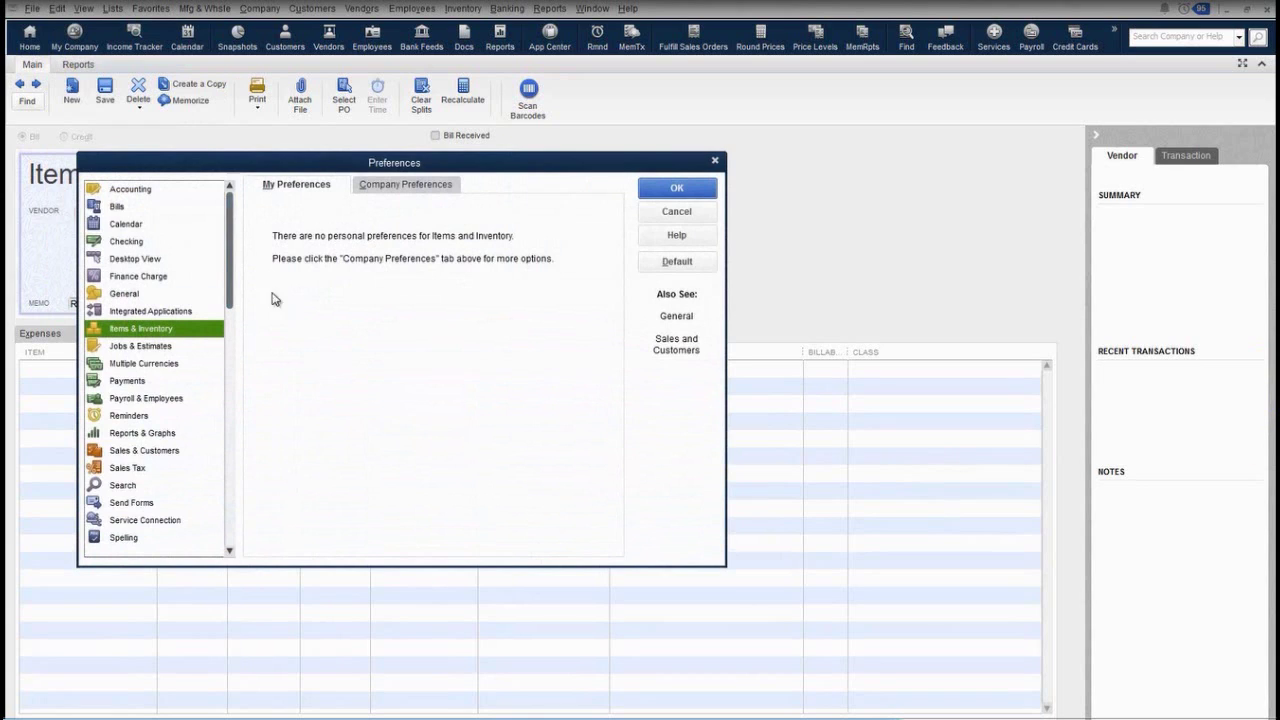
click(412, 188)
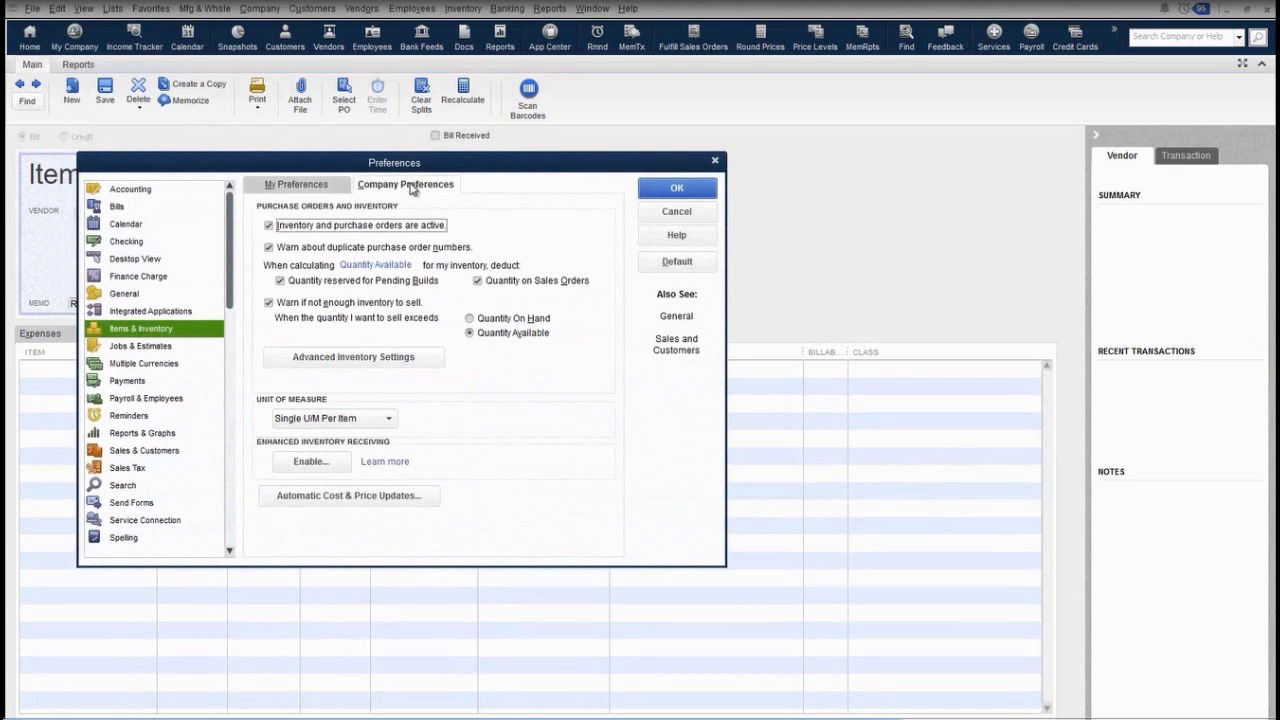
click(400, 467)
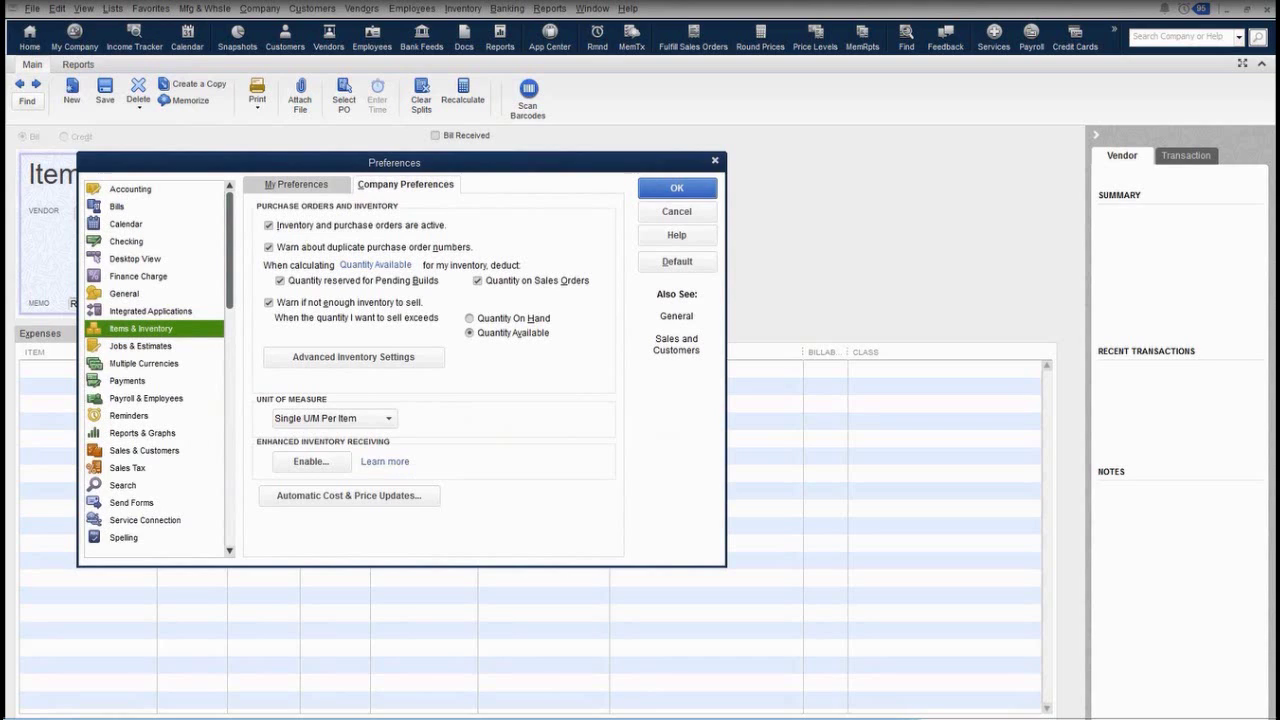
click(487, 459)
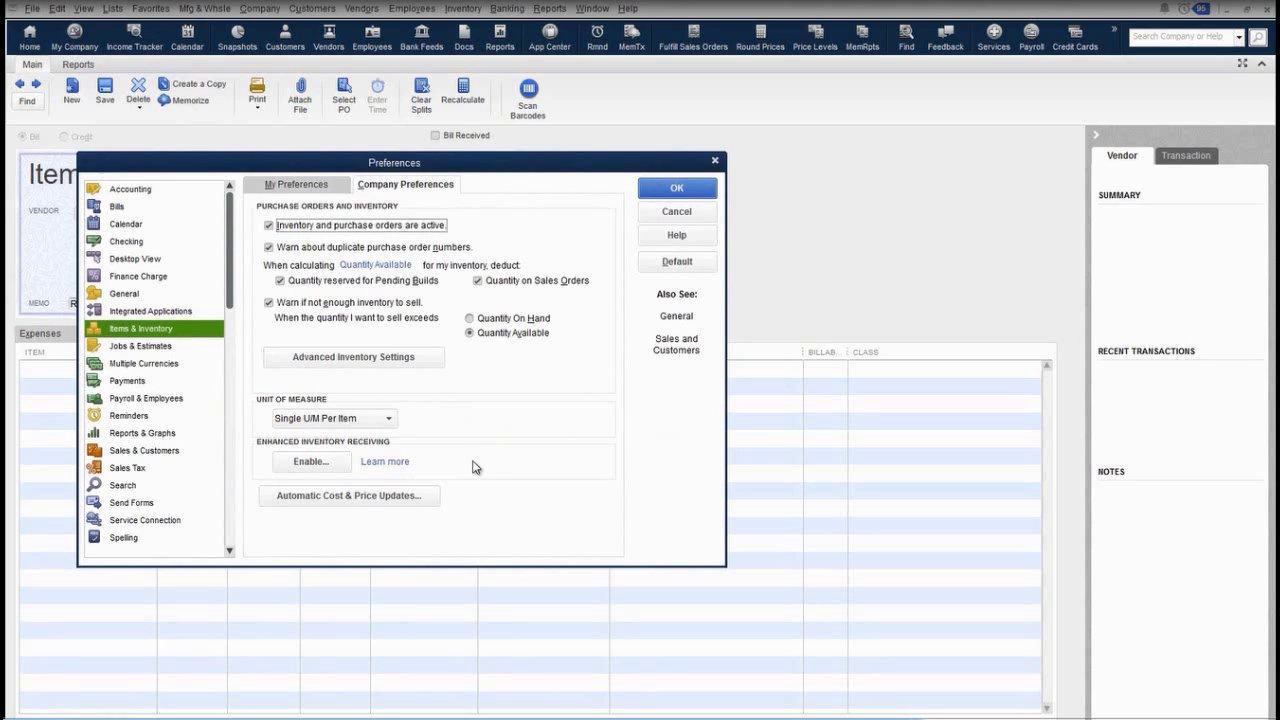
click(384, 462)
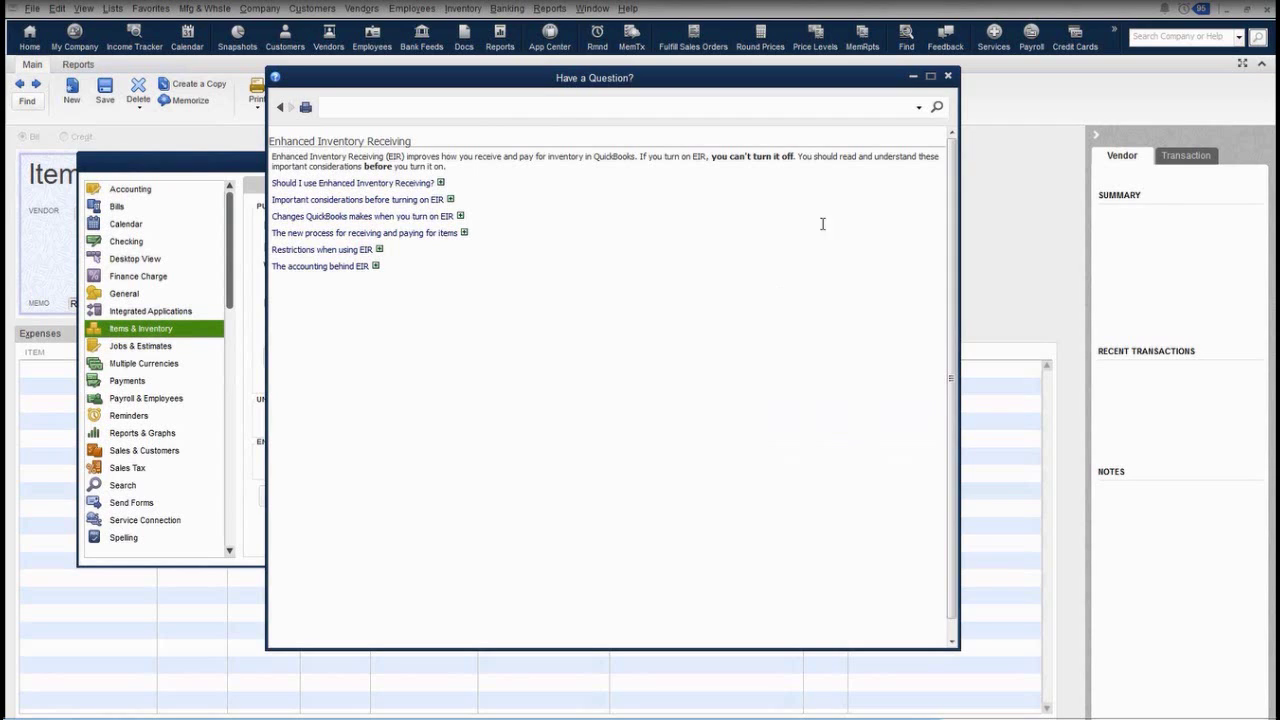
click(950, 77)
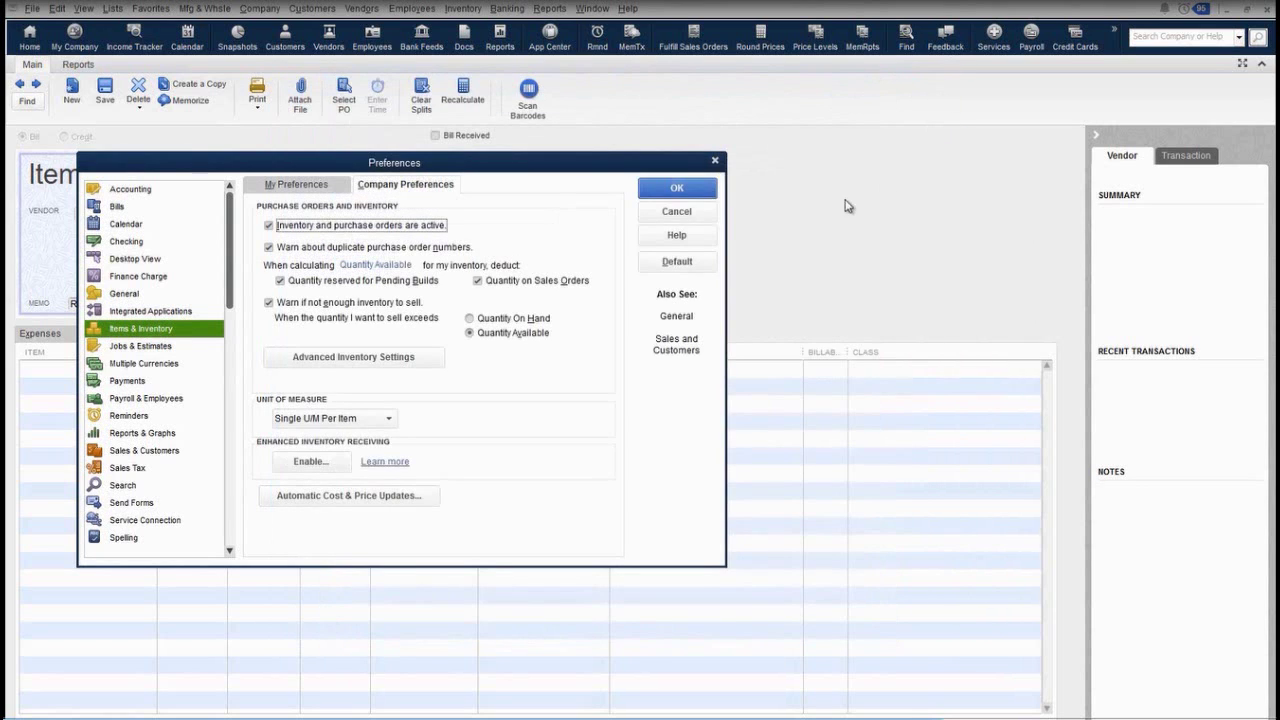
click(716, 160)
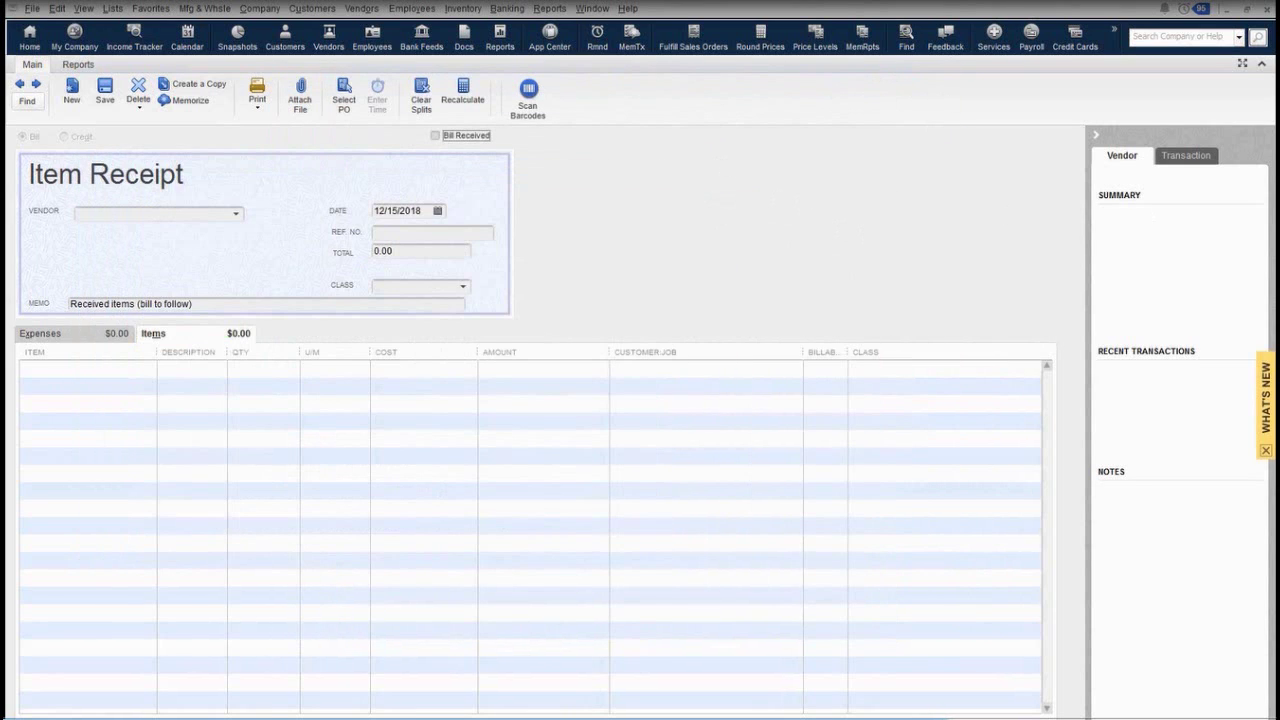
click(1267, 10)
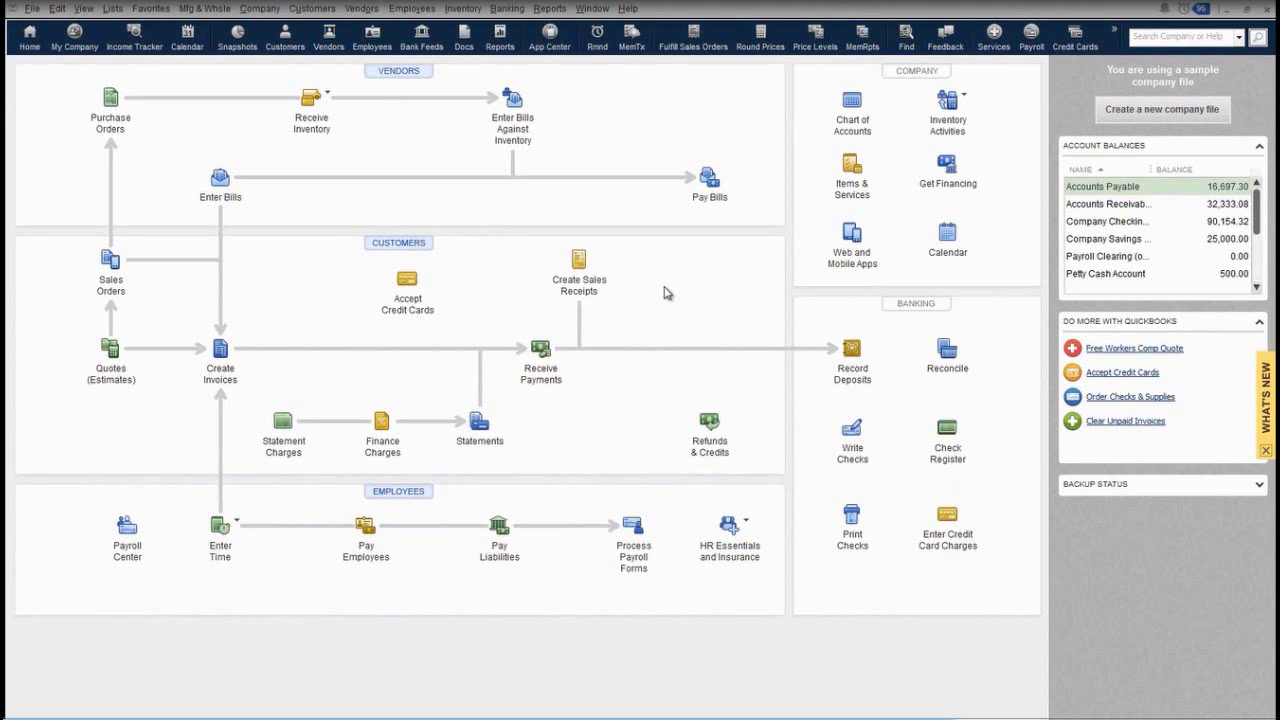
Open the Sales Order Fulfillment Worksheet and examine the line details of Kern Lighting Warehouse sales order 148
click(315, 12)
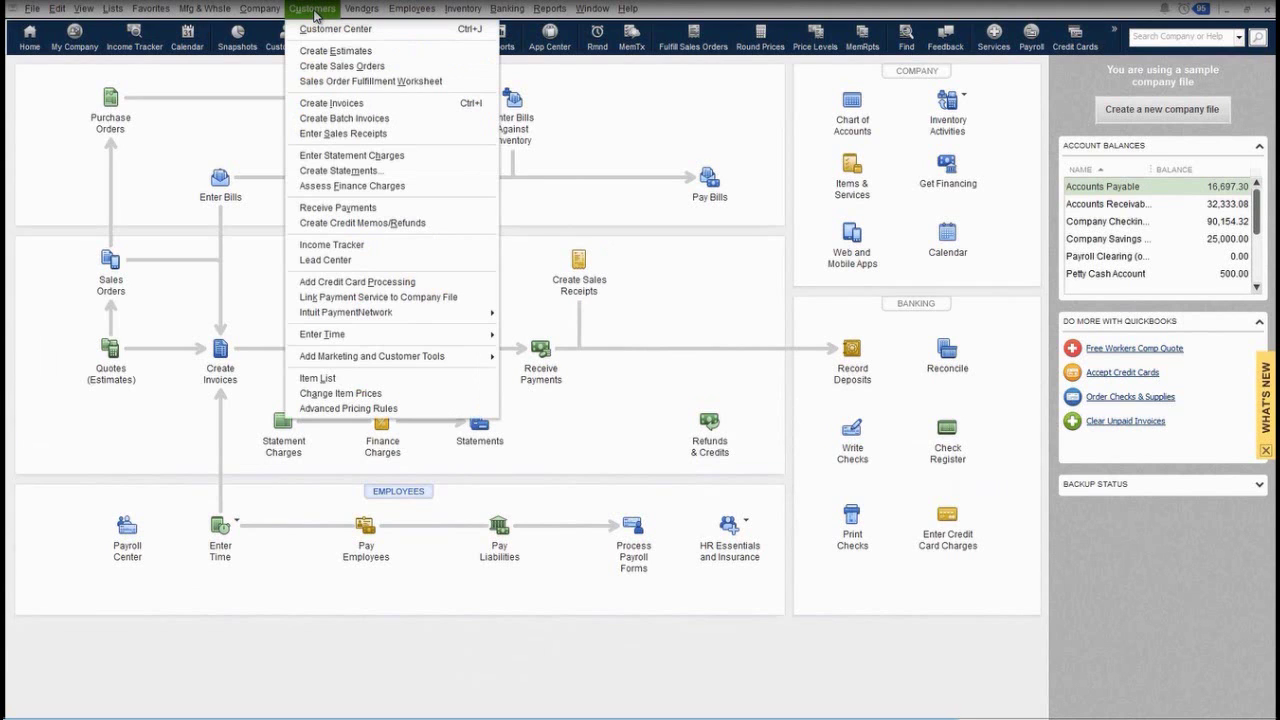
click(352, 88)
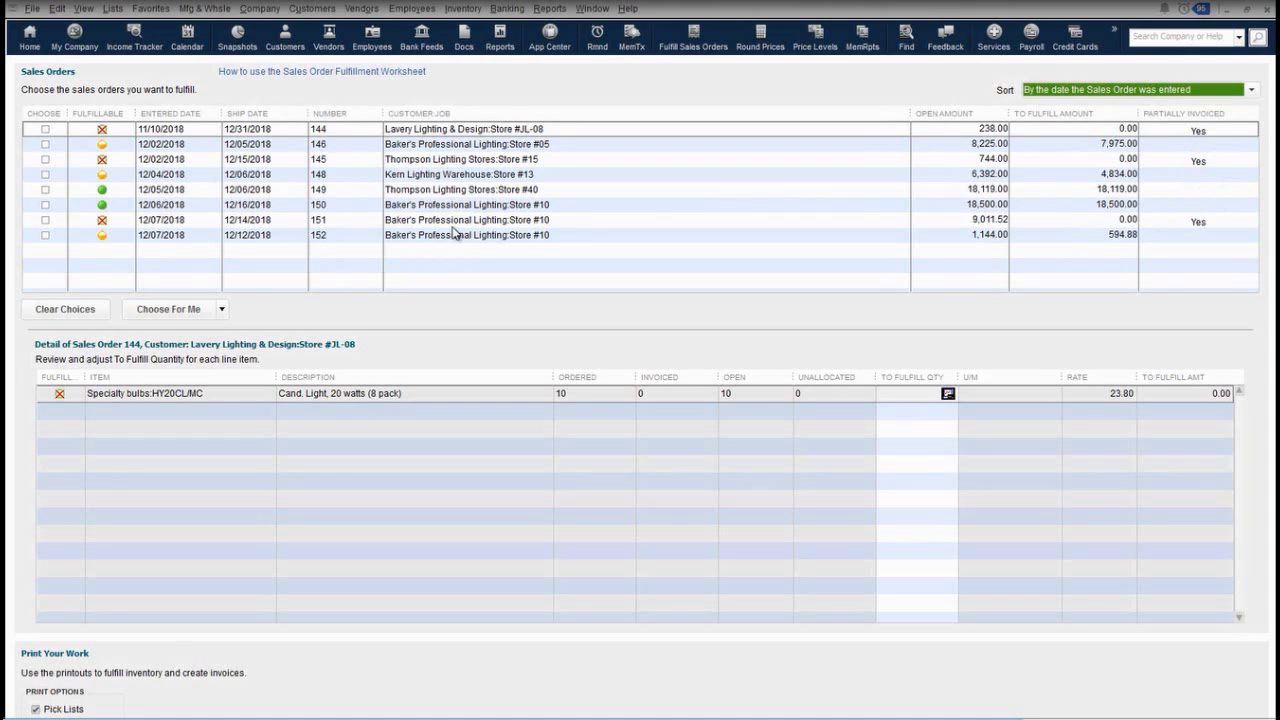
click(300, 175)
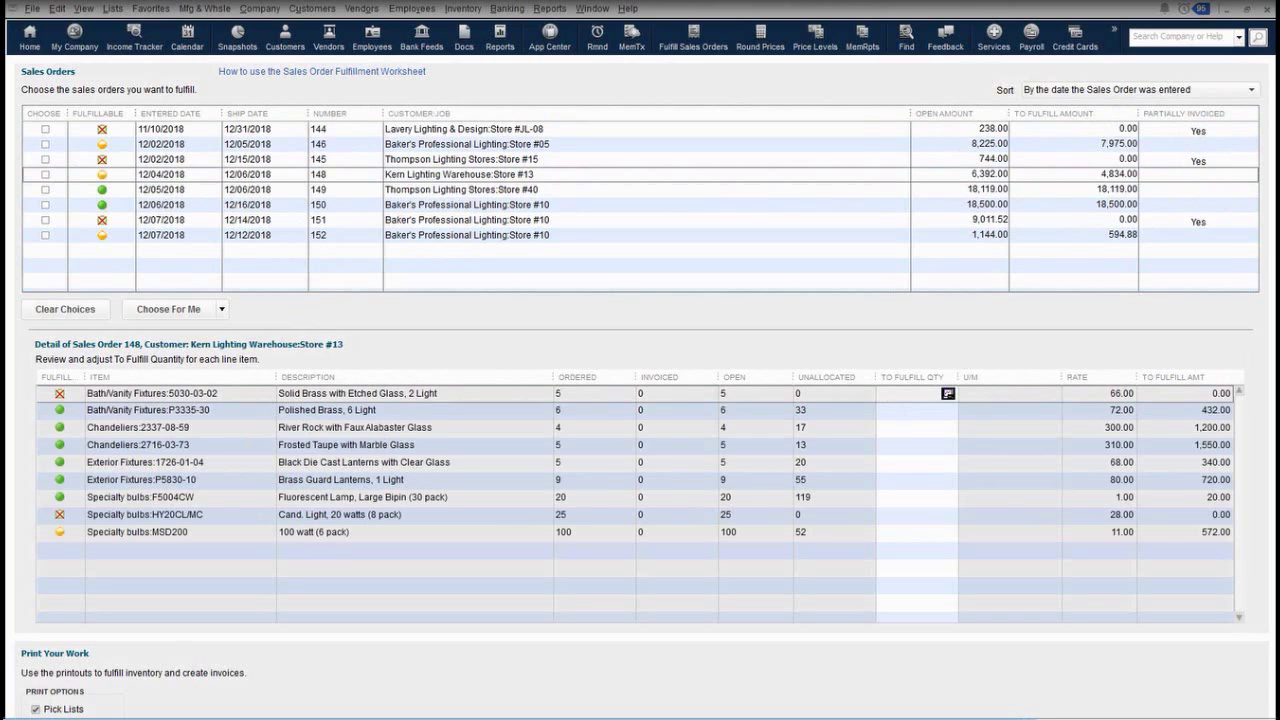
Choose sales orders 149 and 150 for fulfillment on the worksheet
click(46, 193)
click(45, 190)
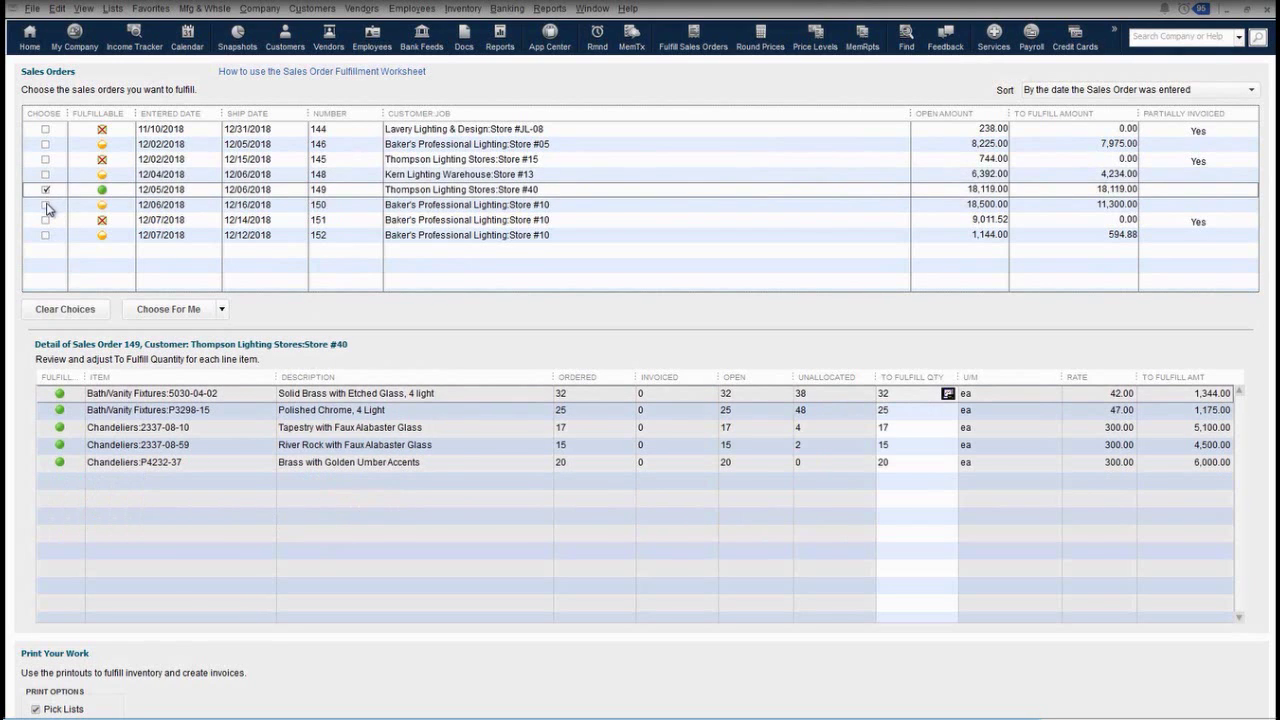
click(46, 205)
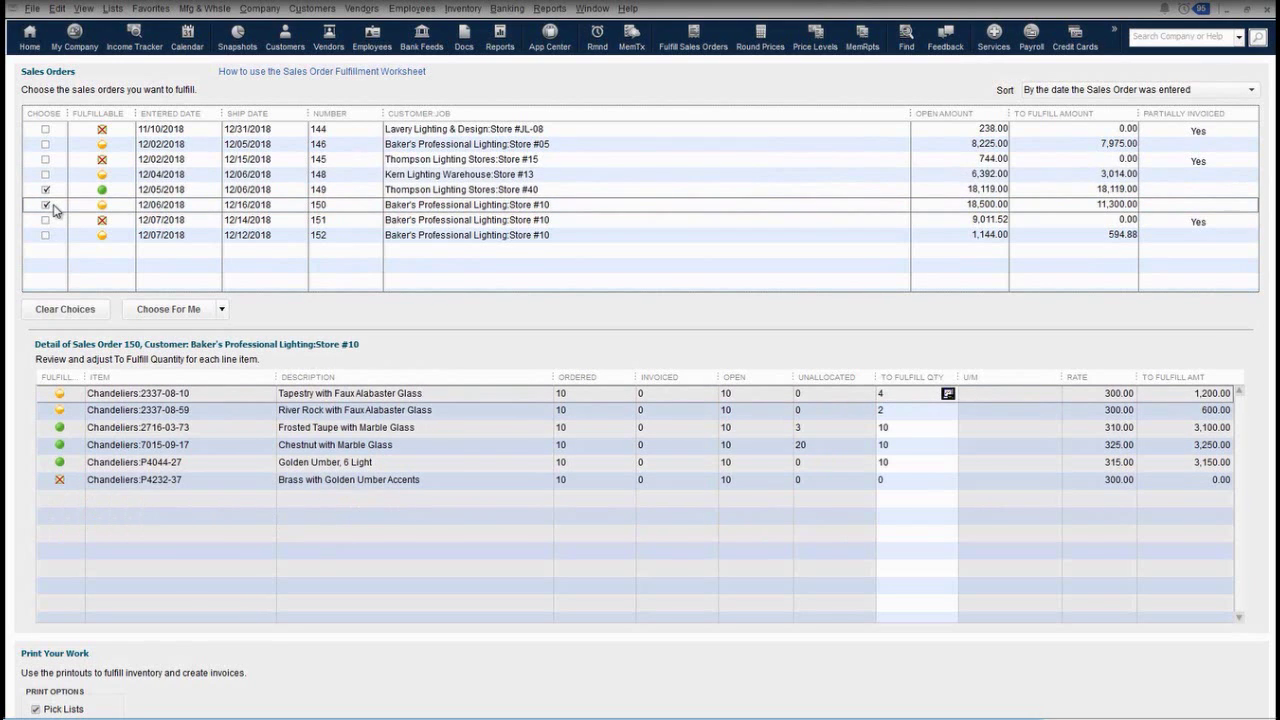
Open Thompson Lighting Stores sales order 149 and start an invoice from it for selected items
double_click(152, 190)
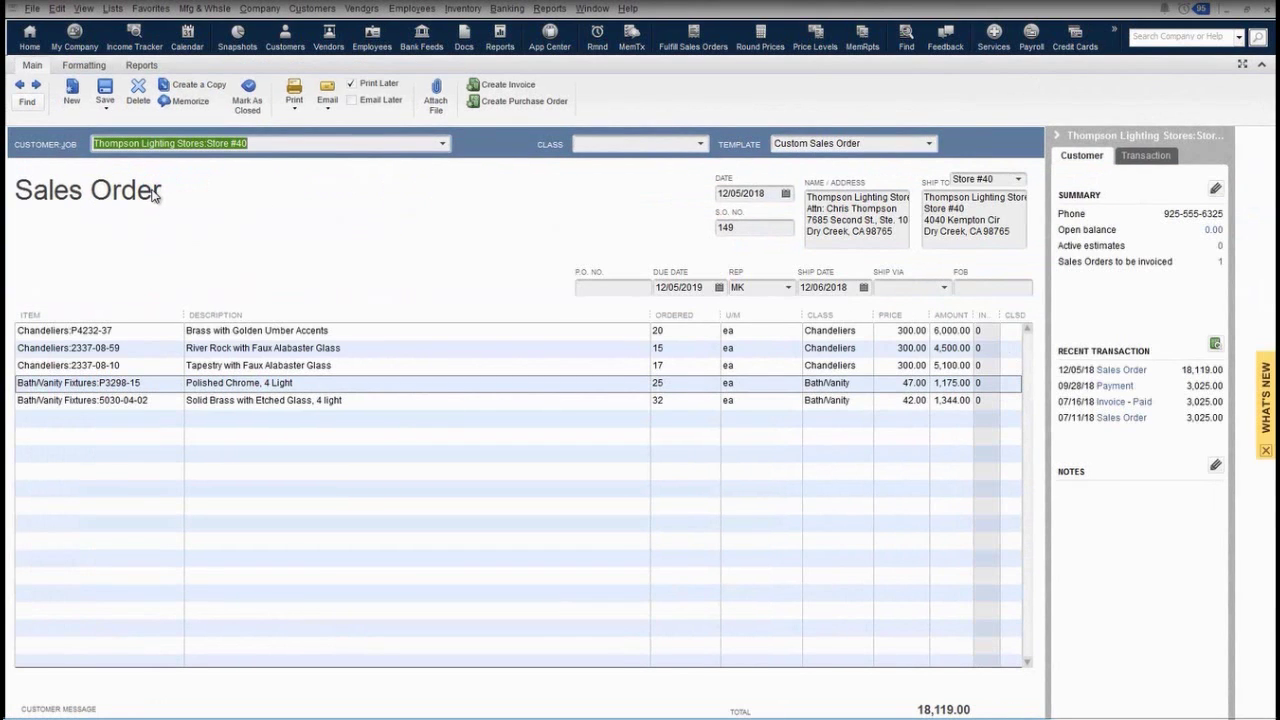
click(519, 91)
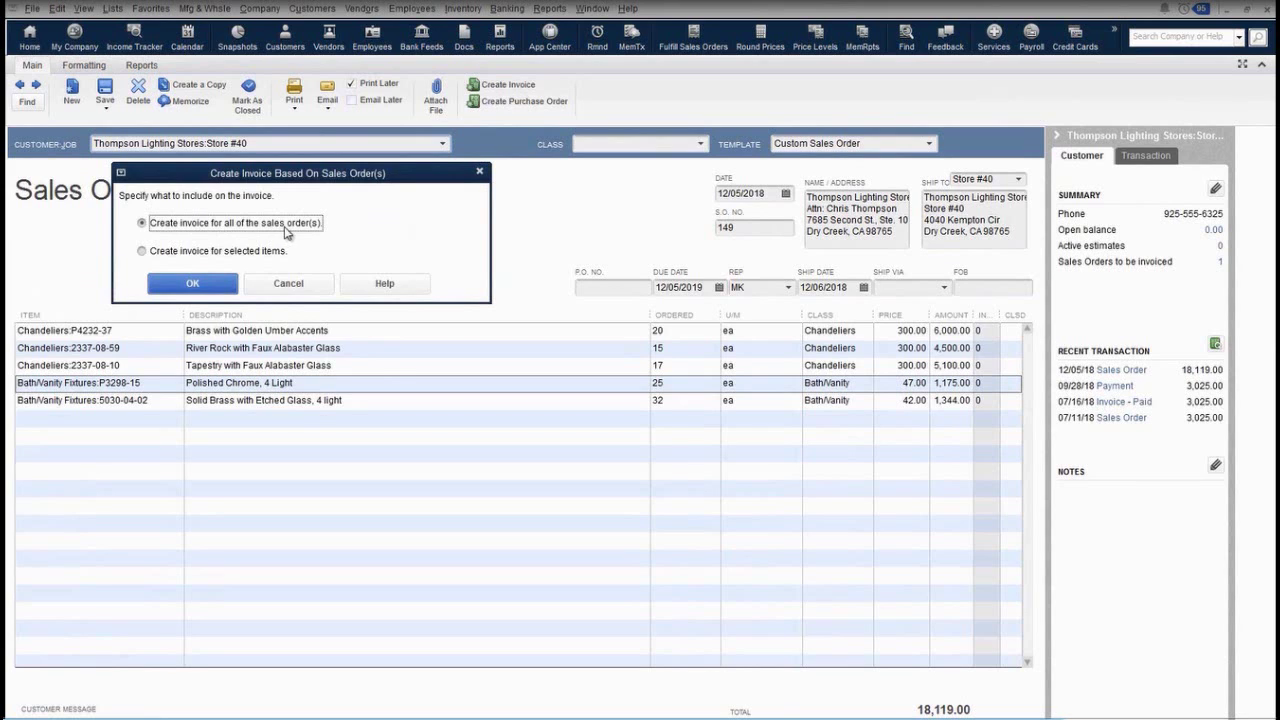
click(180, 251)
click(193, 284)
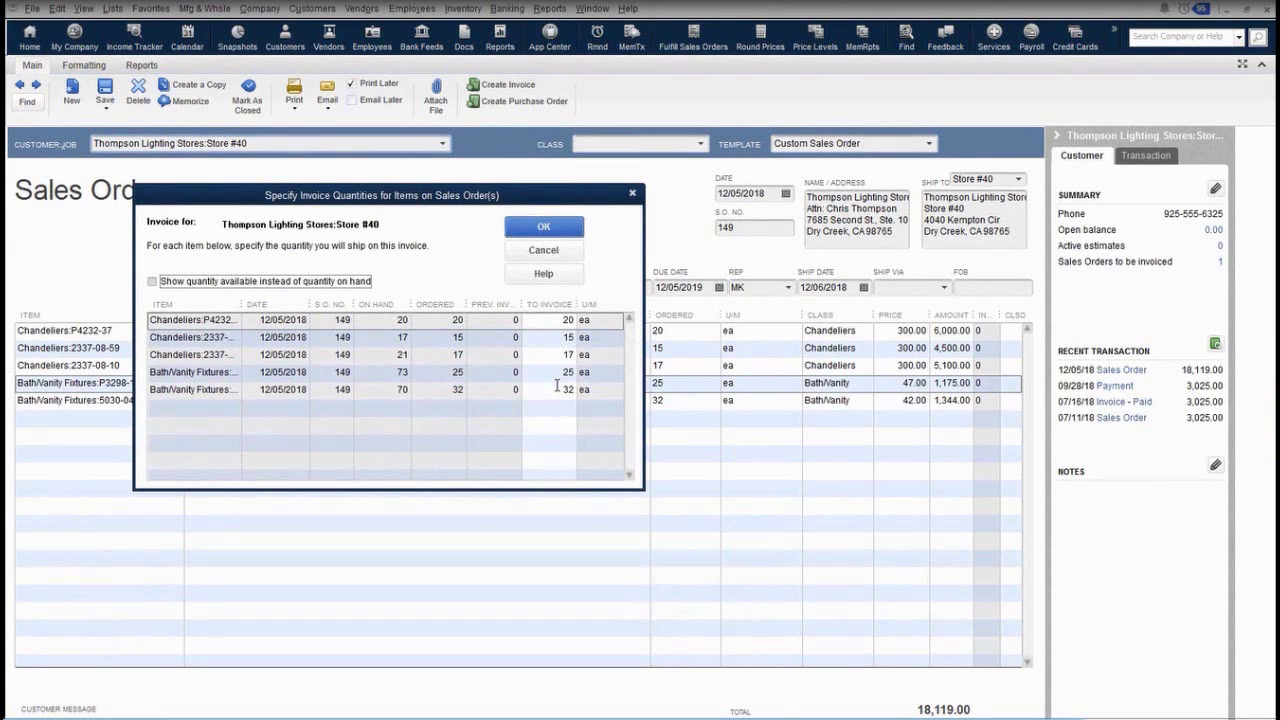
Set the quantity to invoice for Chandeliers:P4232-37 to 15, generate the invoice, and view its sending and shipping options
click(566, 320)
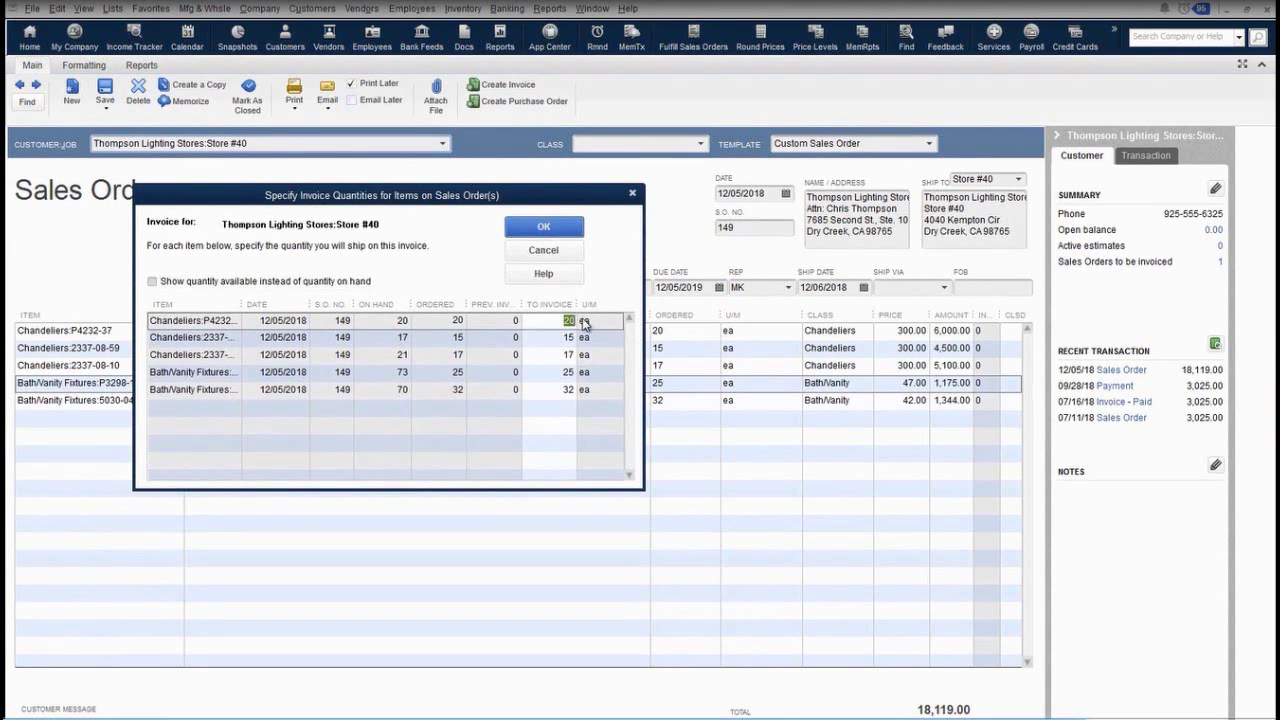
text(15)
click(566, 232)
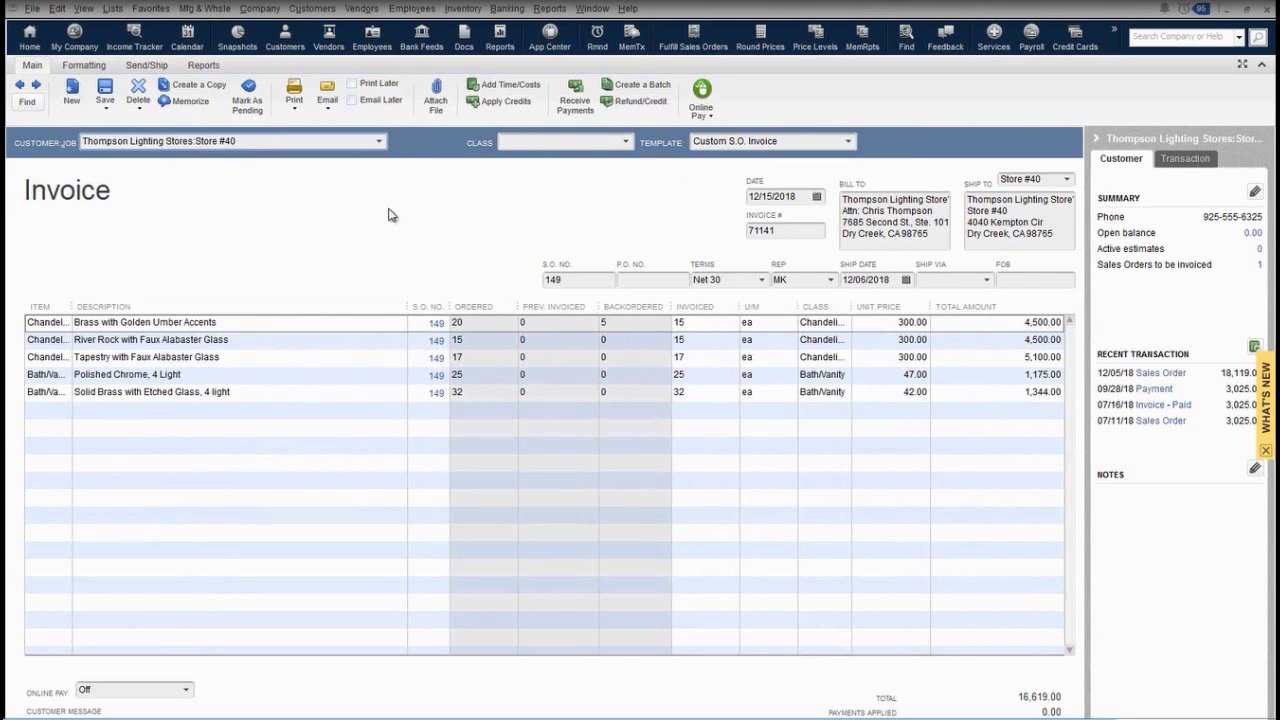
click(148, 65)
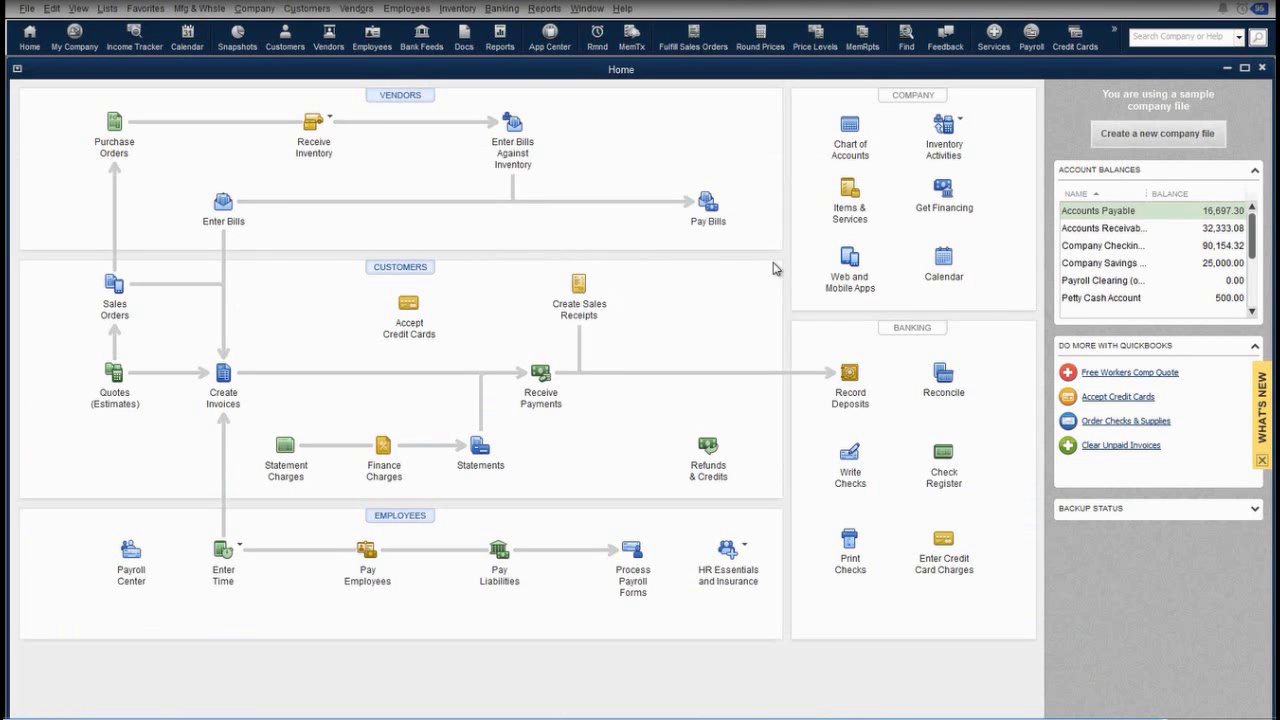
Open the Sales by Rep Detail report, widen its Item column to read the item names, and close the report
click(545, 9)
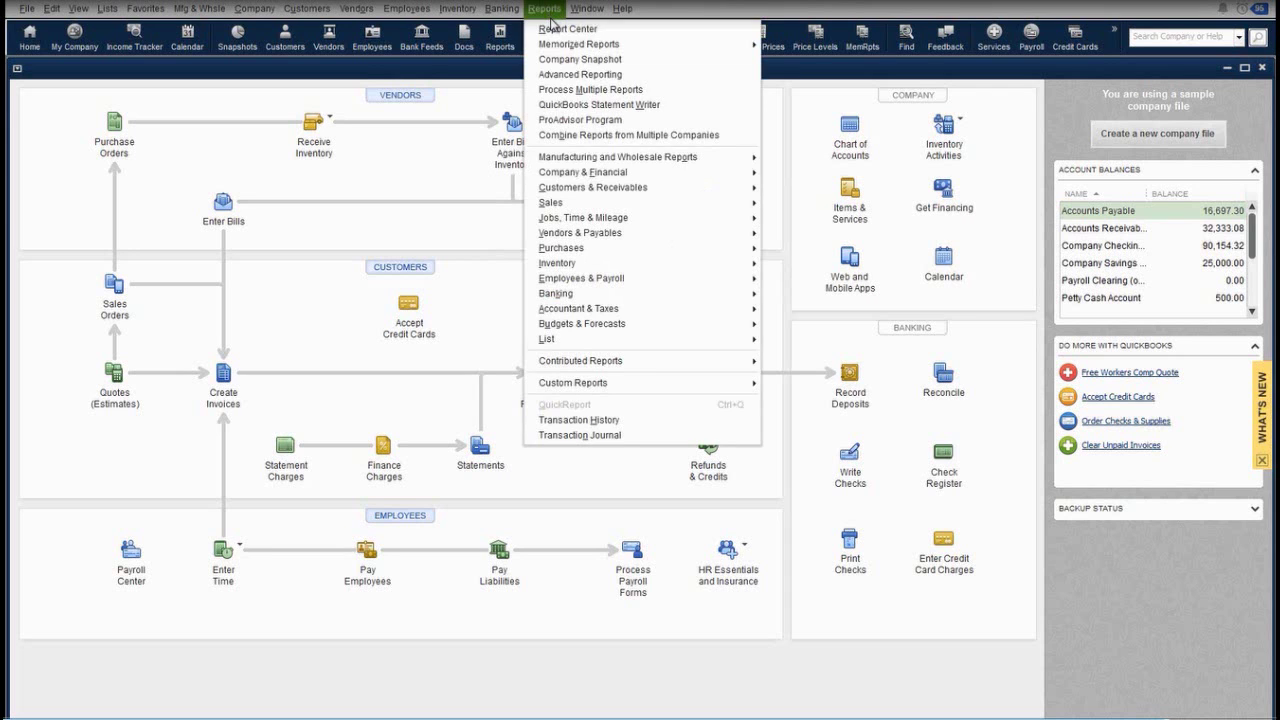
mouse_move(638, 158)
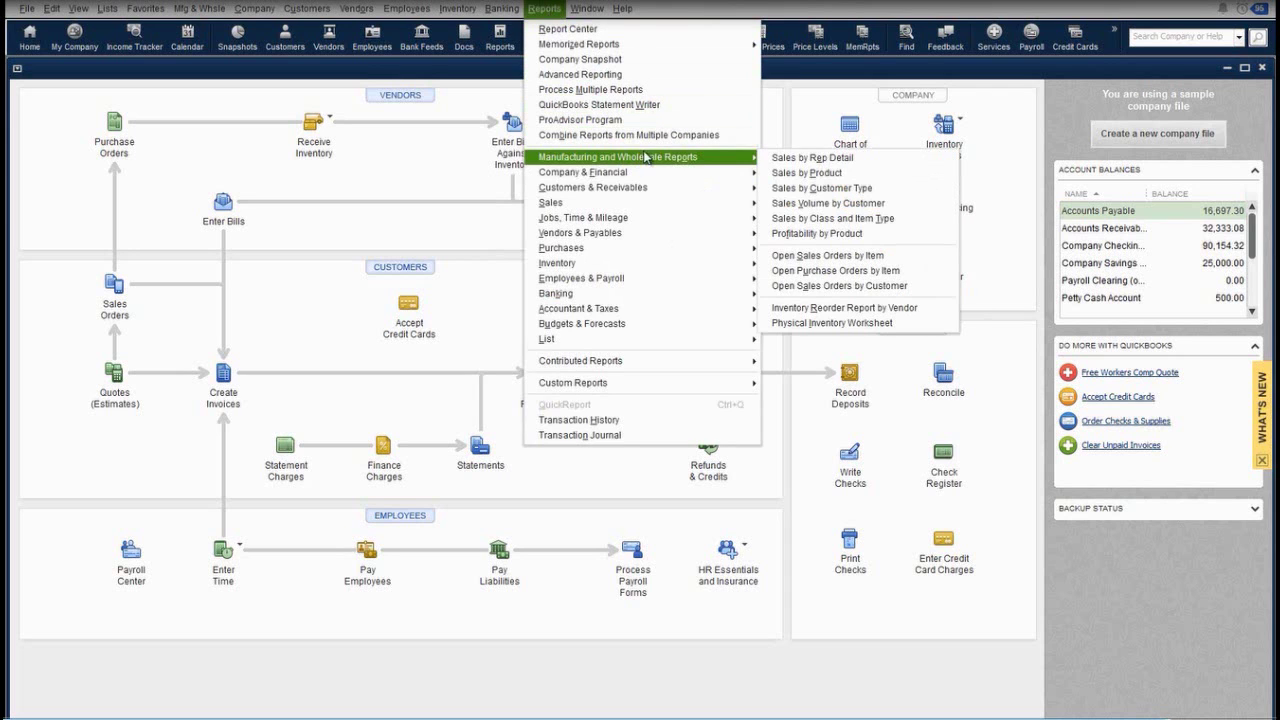
click(812, 160)
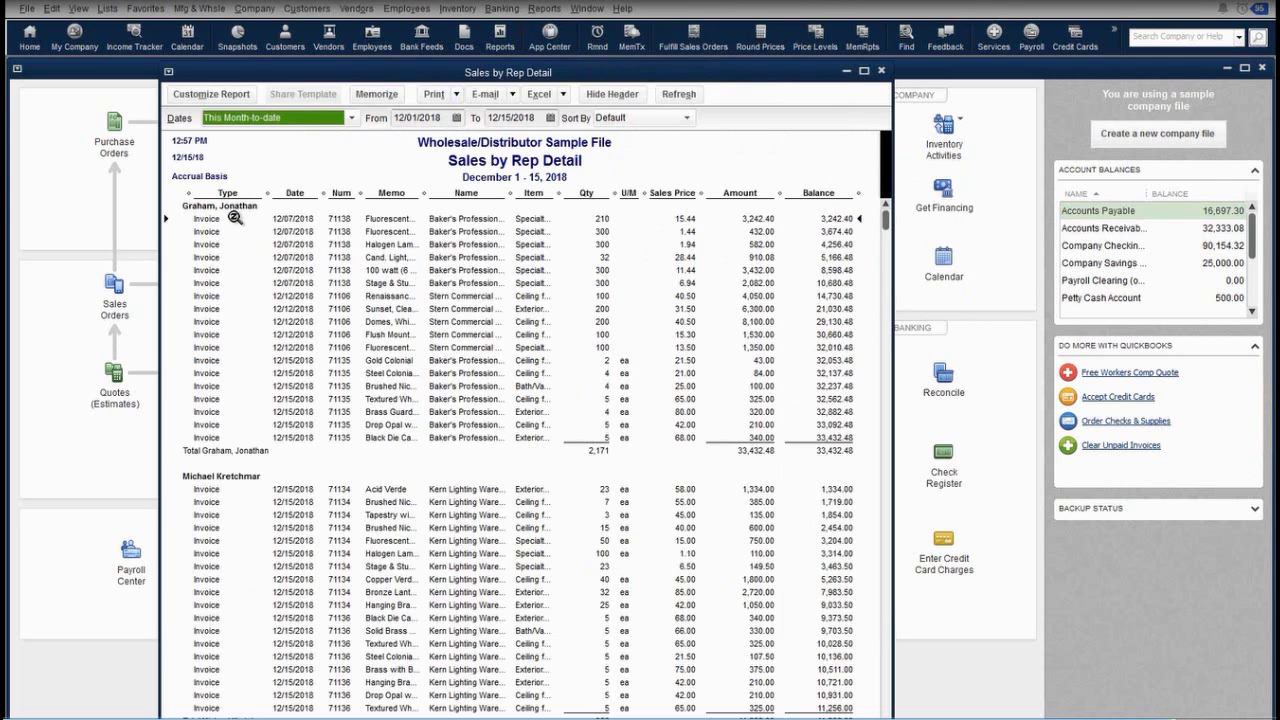
drag(562, 195, 598, 200)
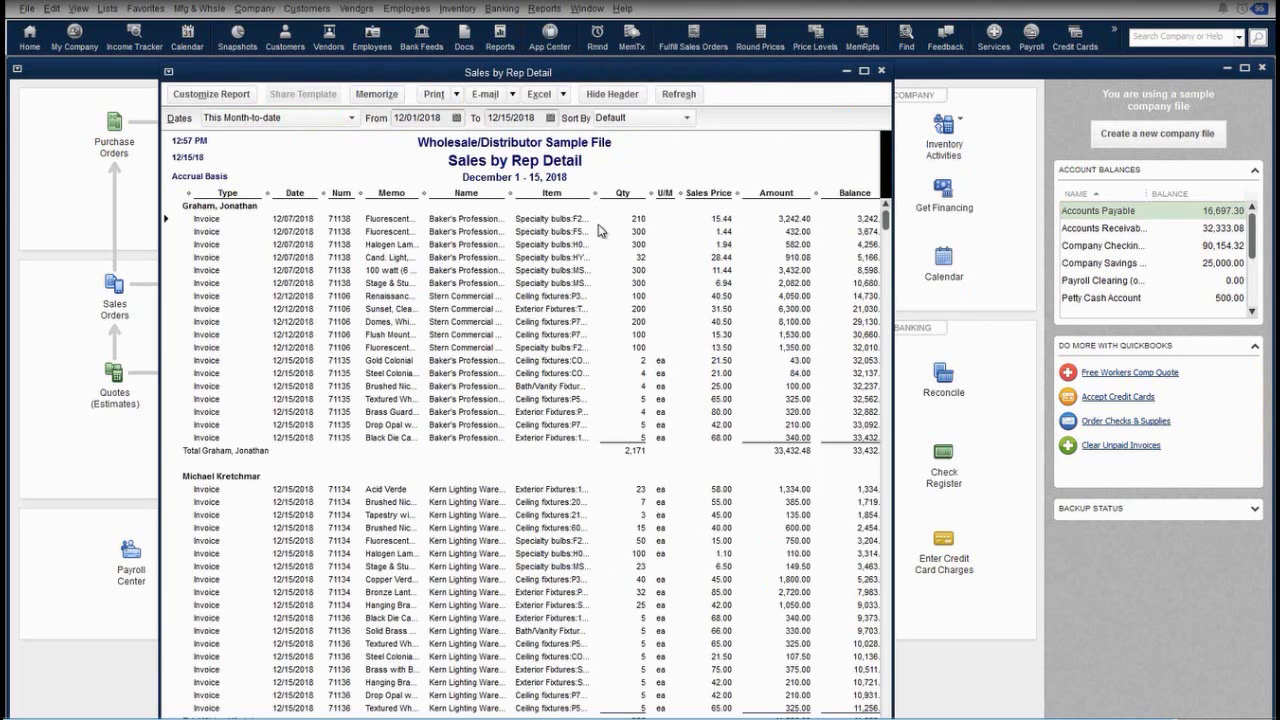
click(881, 71)
Open the Sales by Product report, review quantity, amount, percentage of sales and average price per item, and close it
click(544, 8)
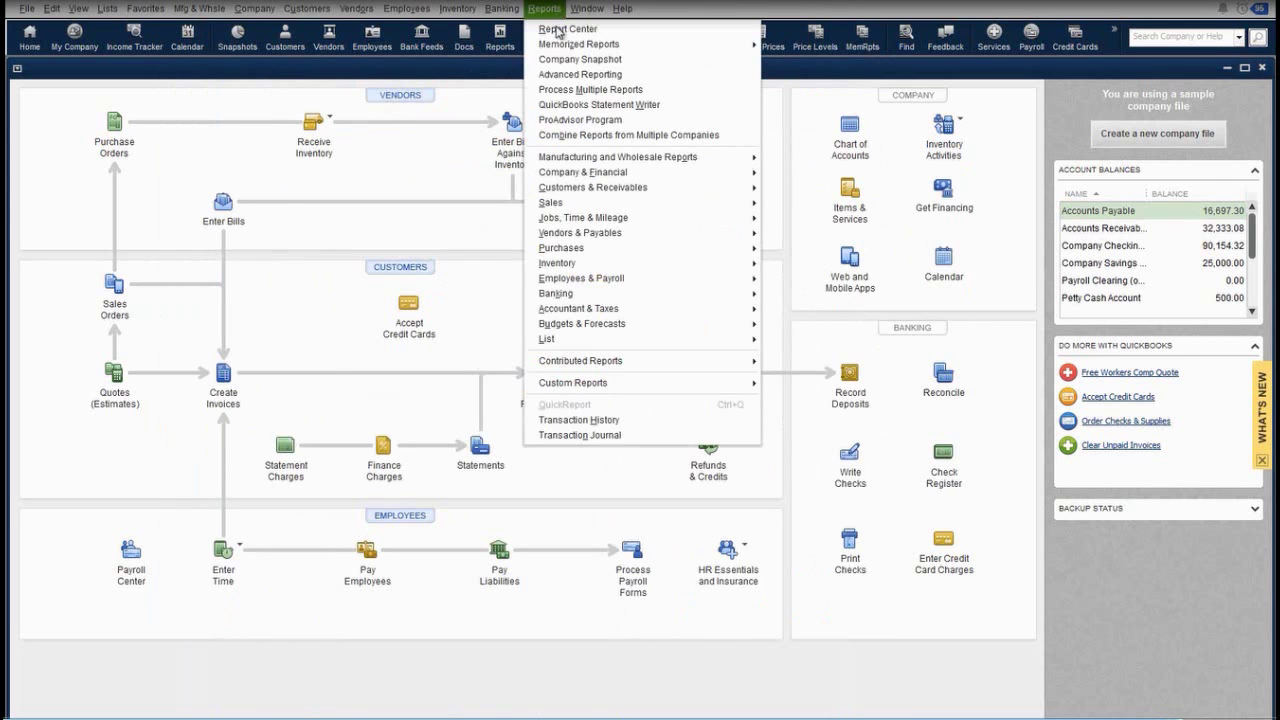
mouse_move(726, 167)
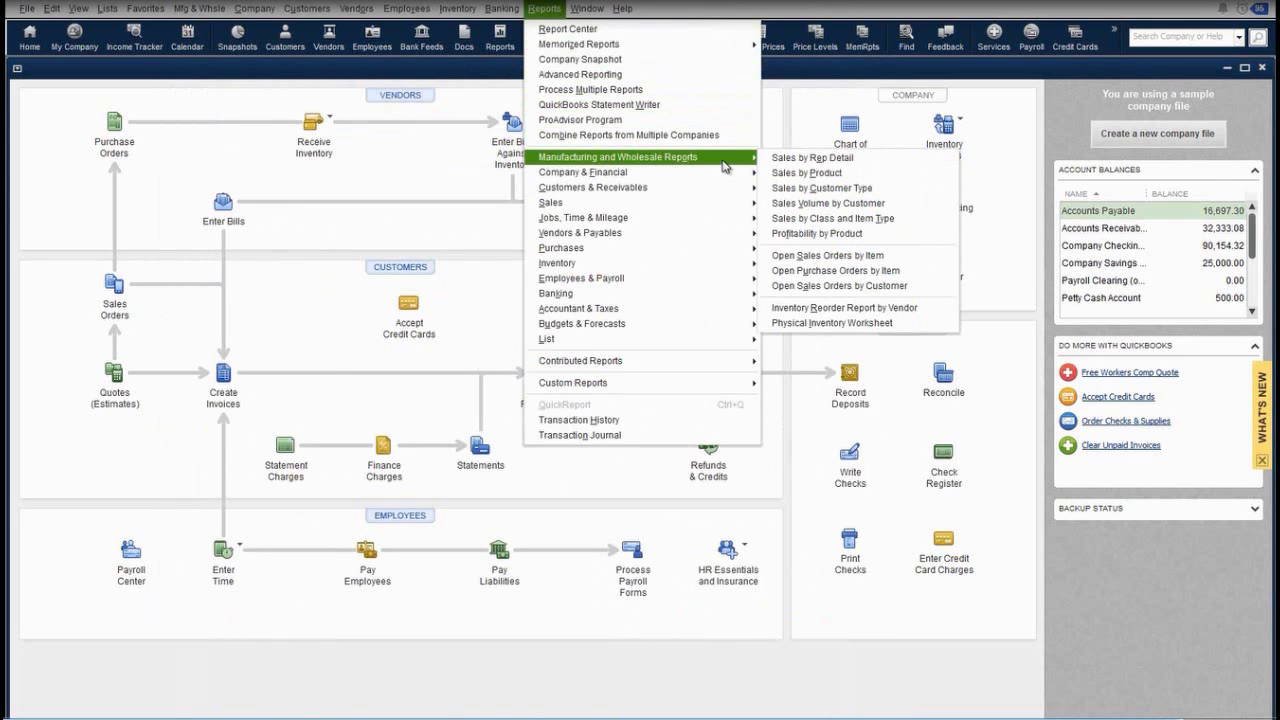
click(799, 176)
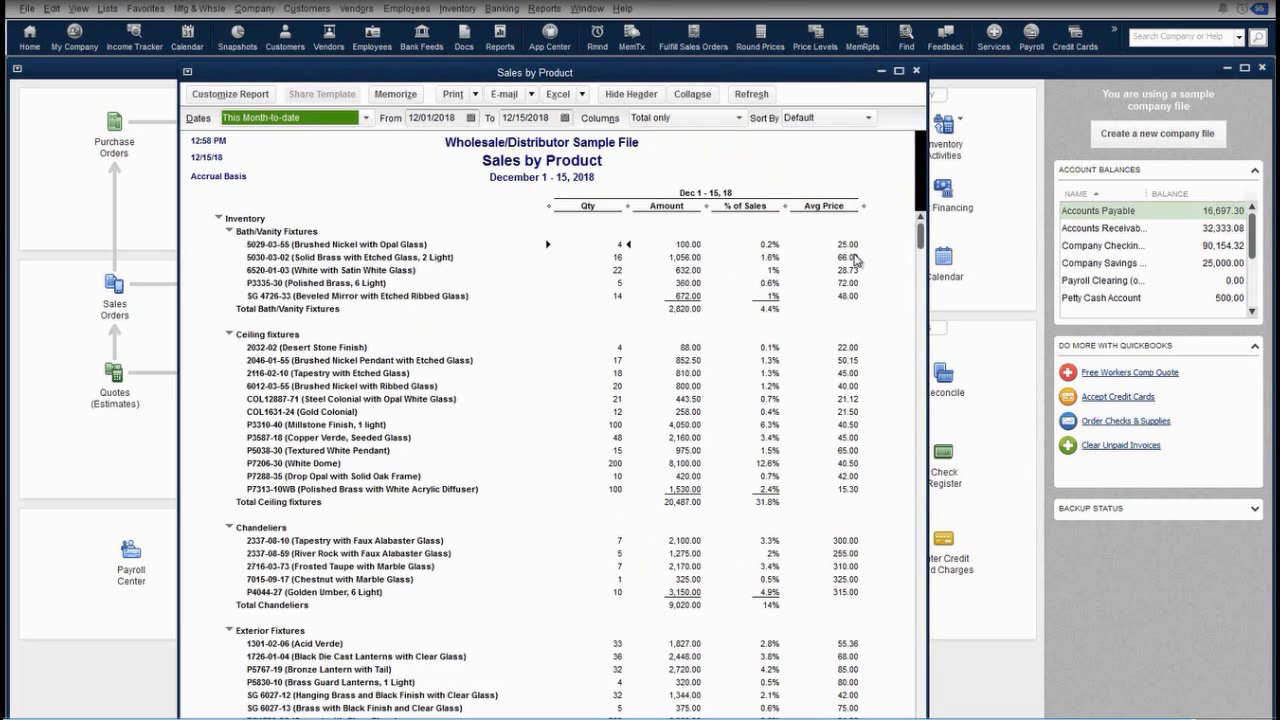
click(916, 70)
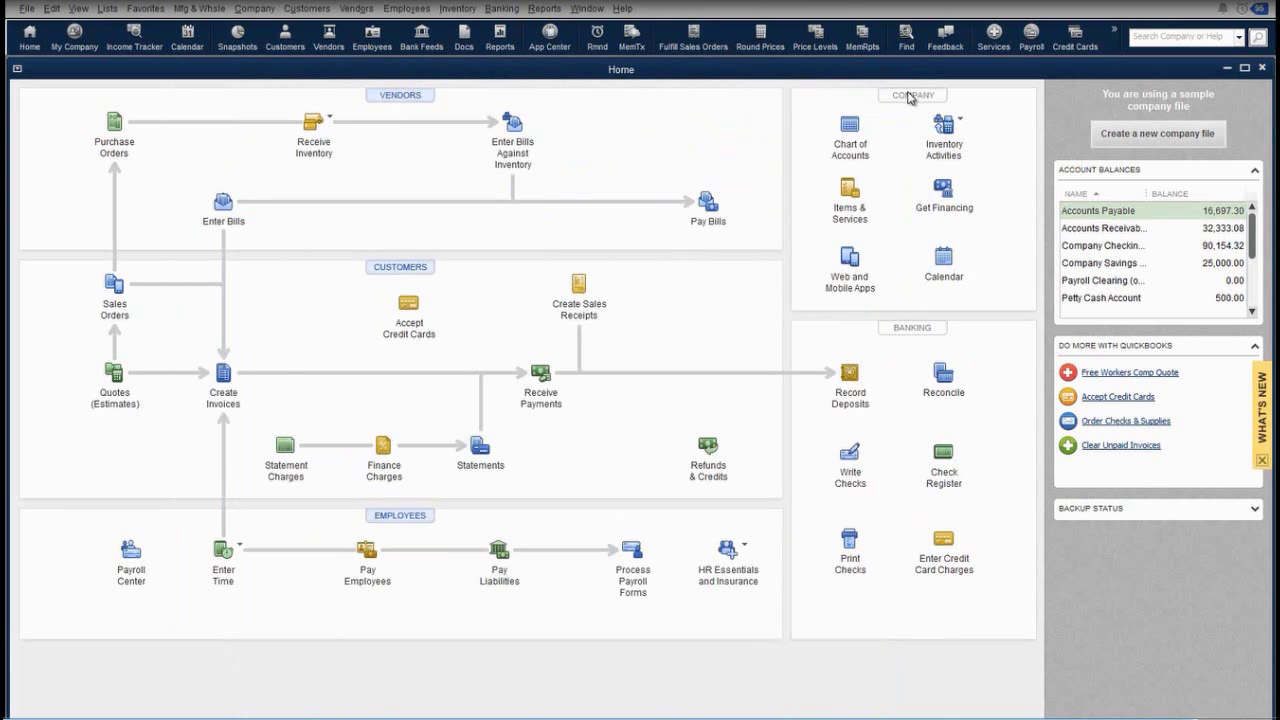
Open the Sales Volume by Customer report, examine the transactions behind Kern Lighting Warehouse's total, and close both reports
click(544, 8)
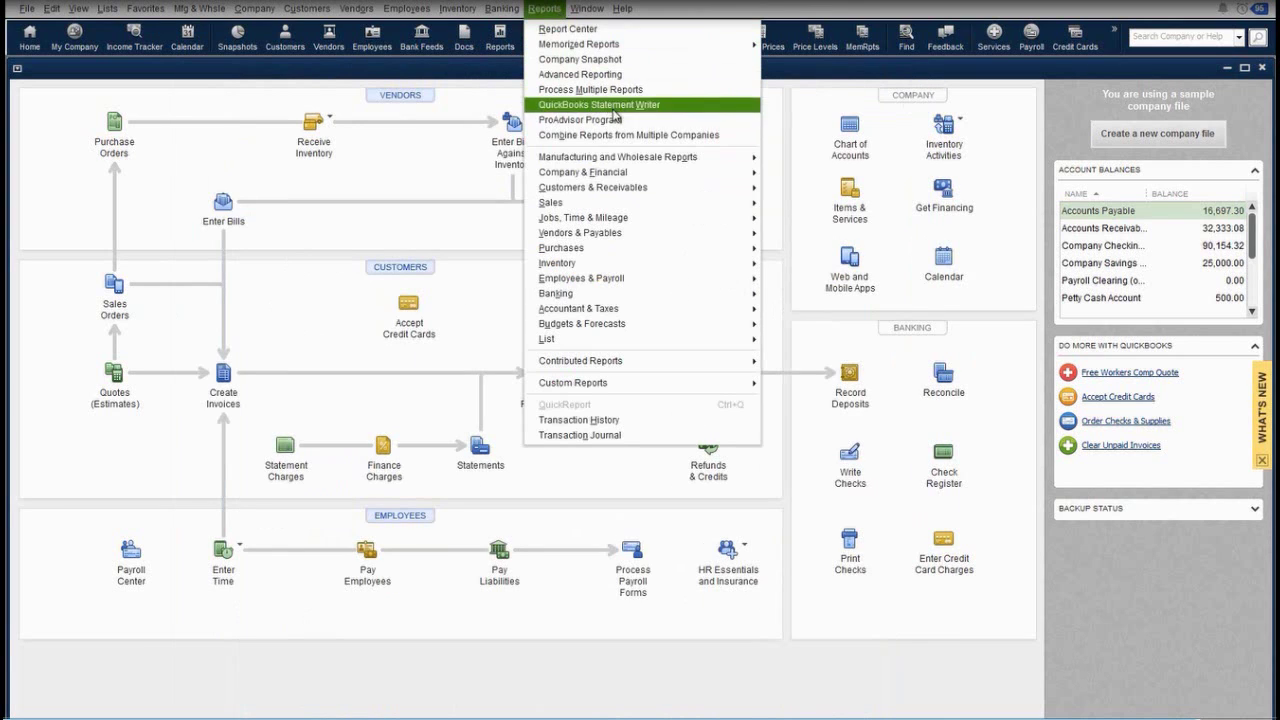
mouse_move(665, 163)
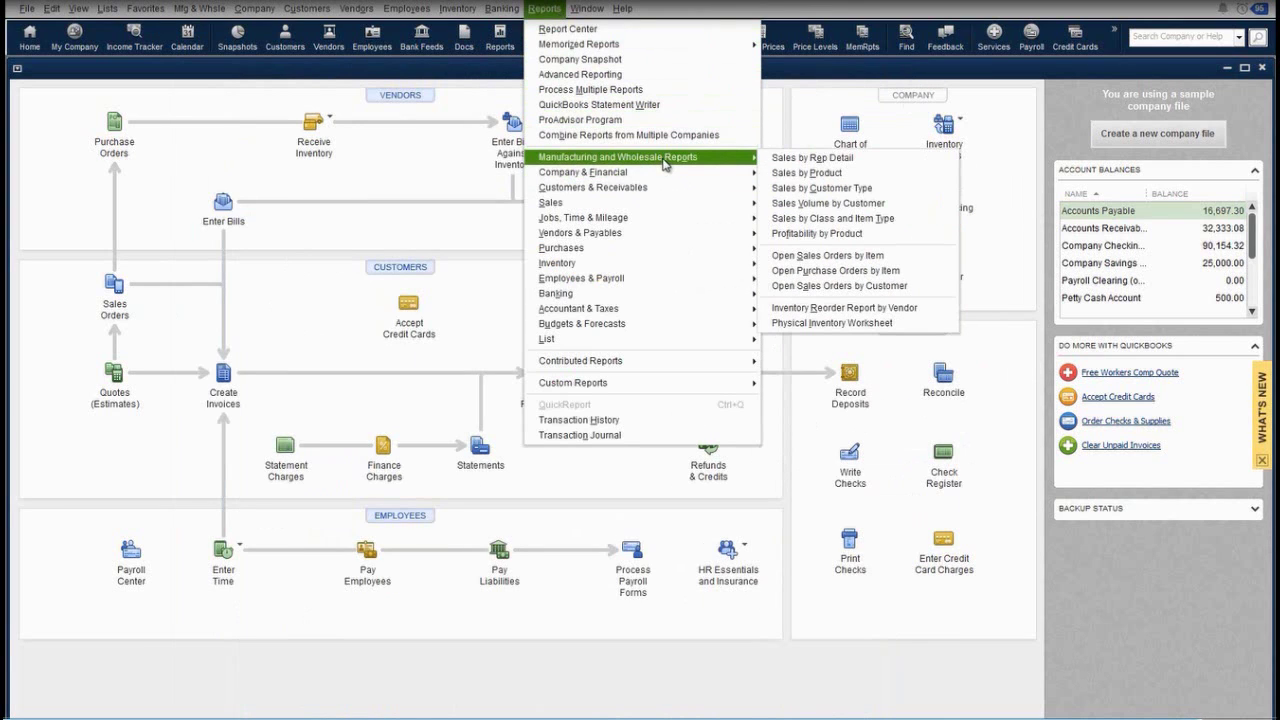
click(836, 205)
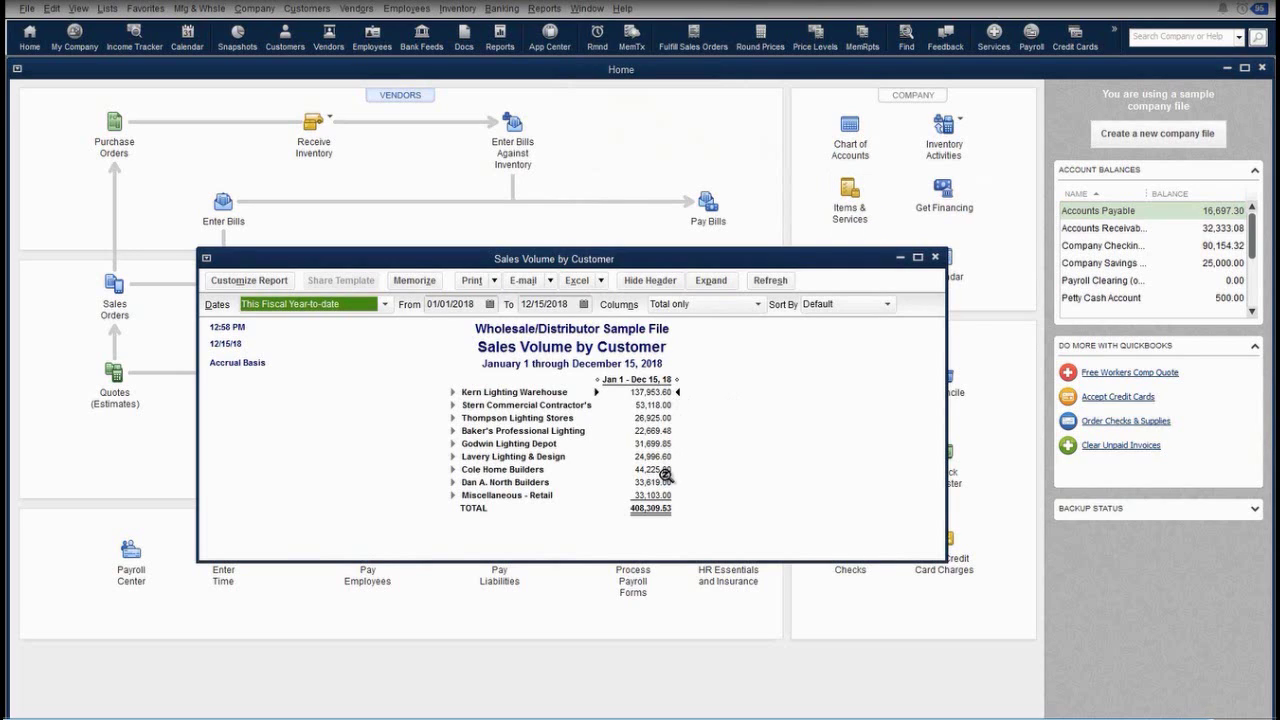
double_click(668, 391)
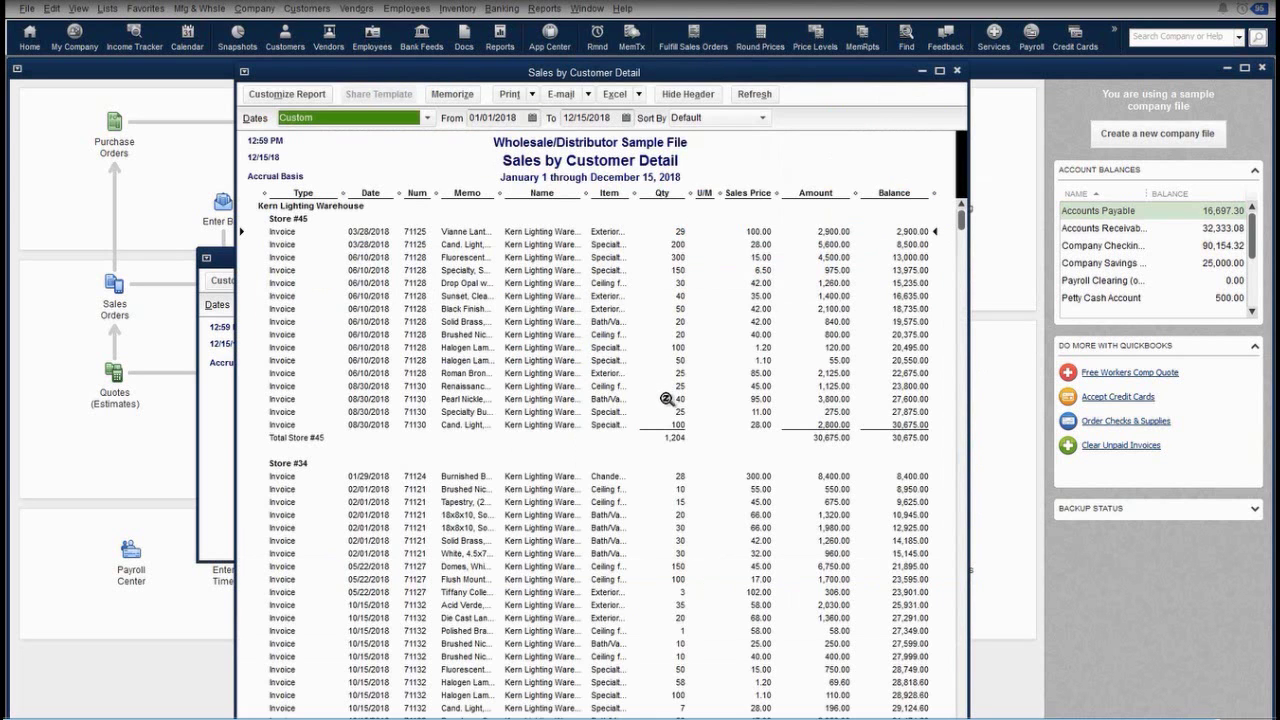
scroll(668, 395, down, 6)
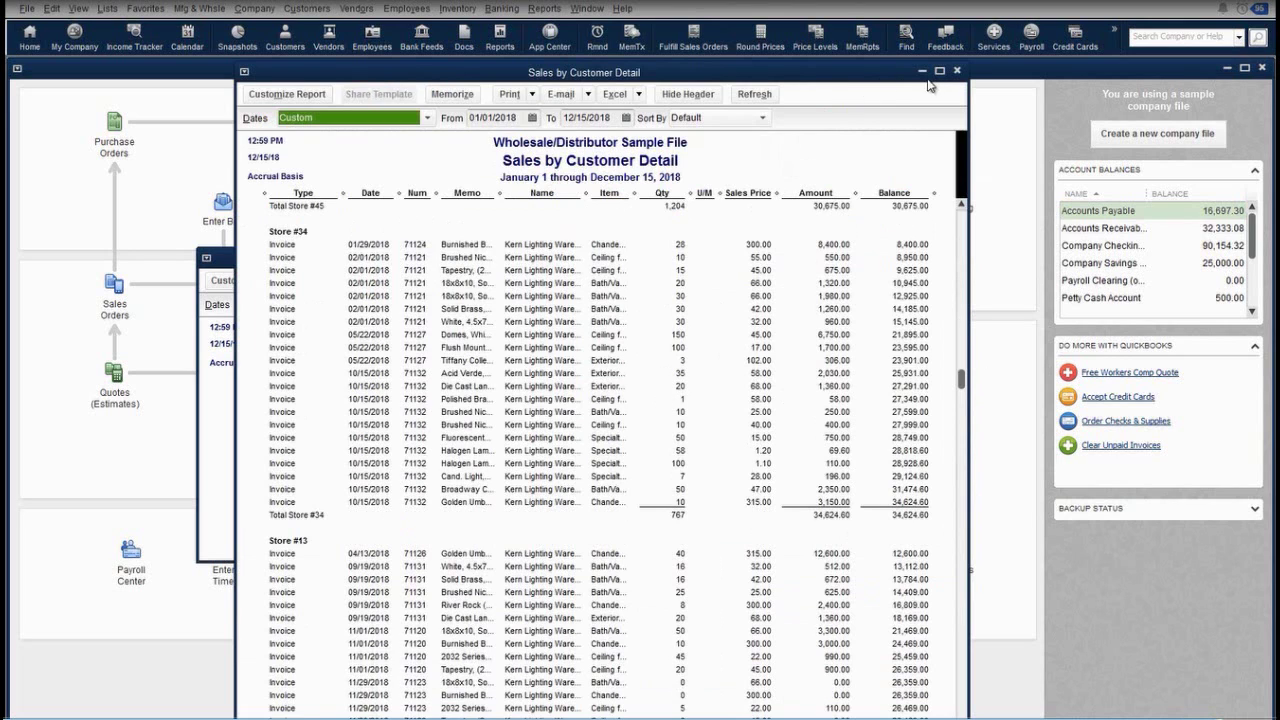
click(958, 70)
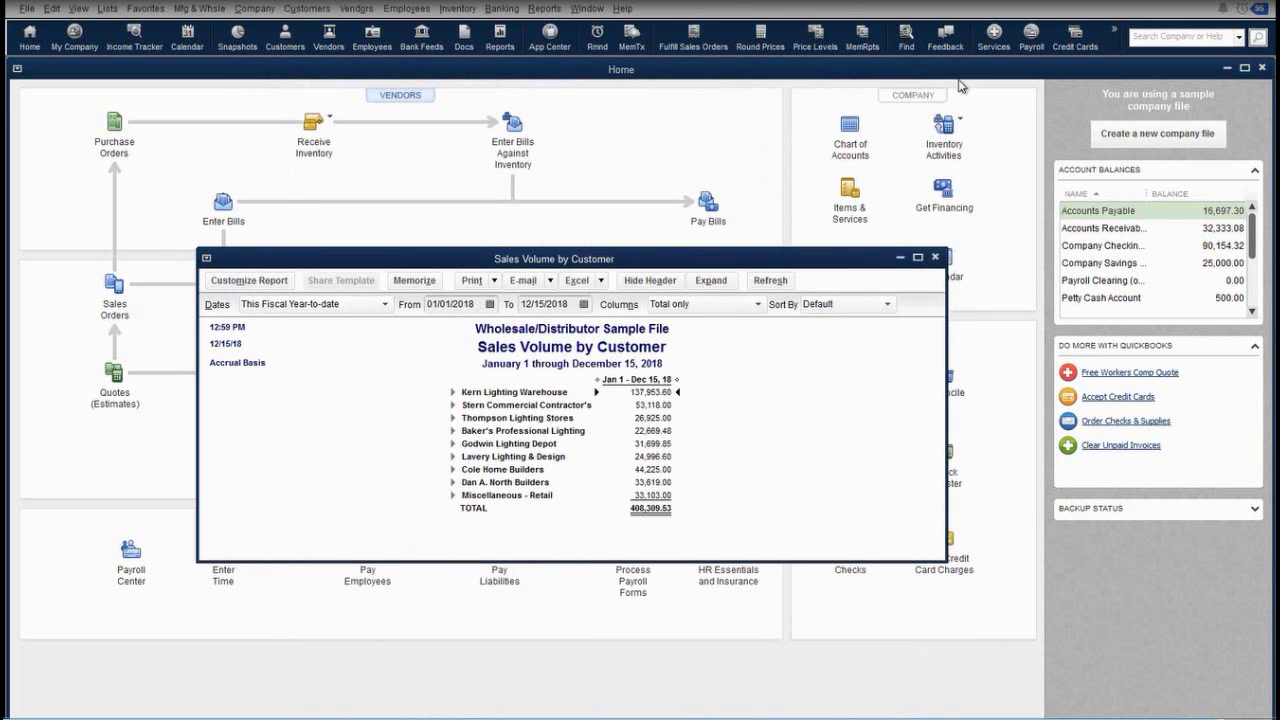
click(936, 261)
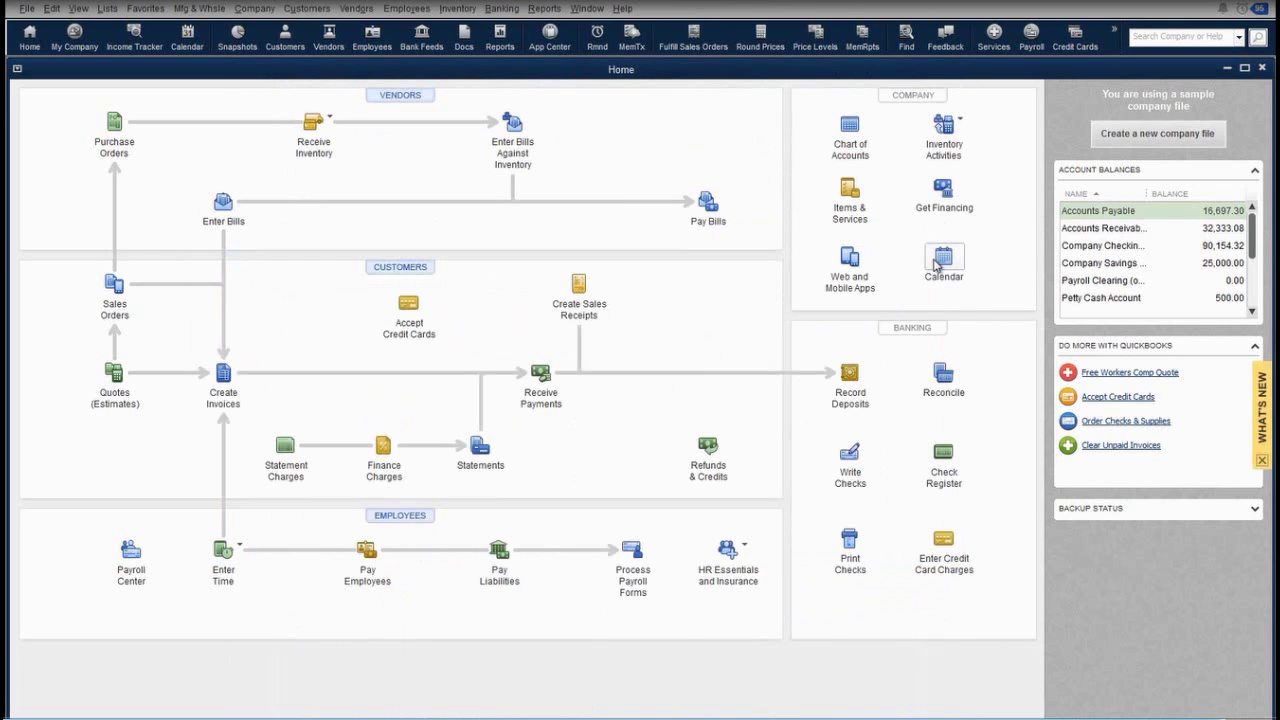
Open the Sales by Class and Item Type report, review the sales in each class column, and close it
click(544, 8)
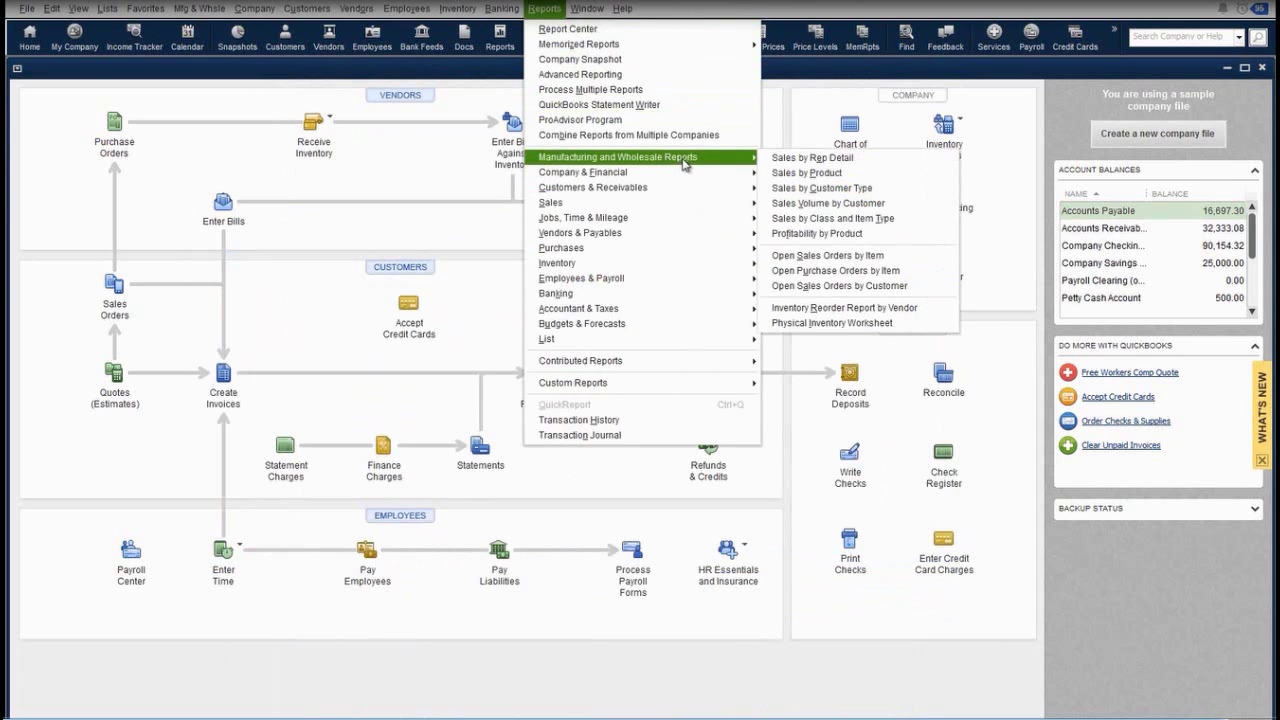
click(843, 218)
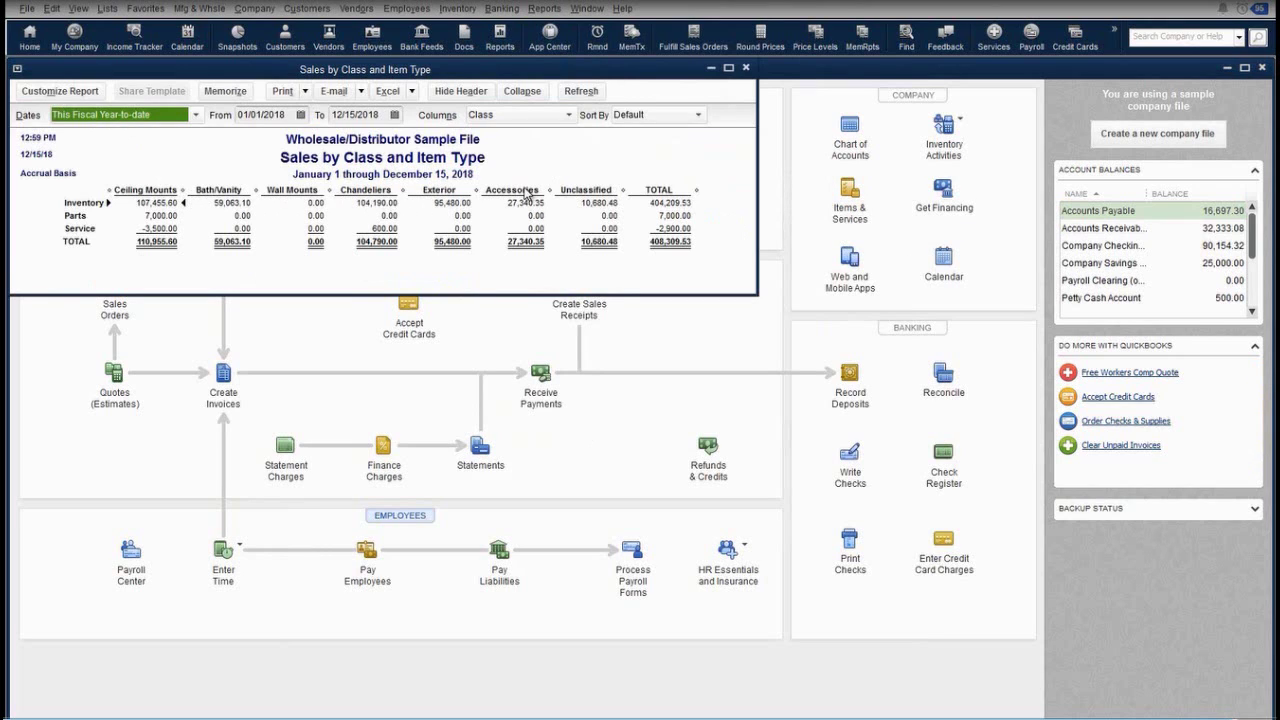
key(Escape)
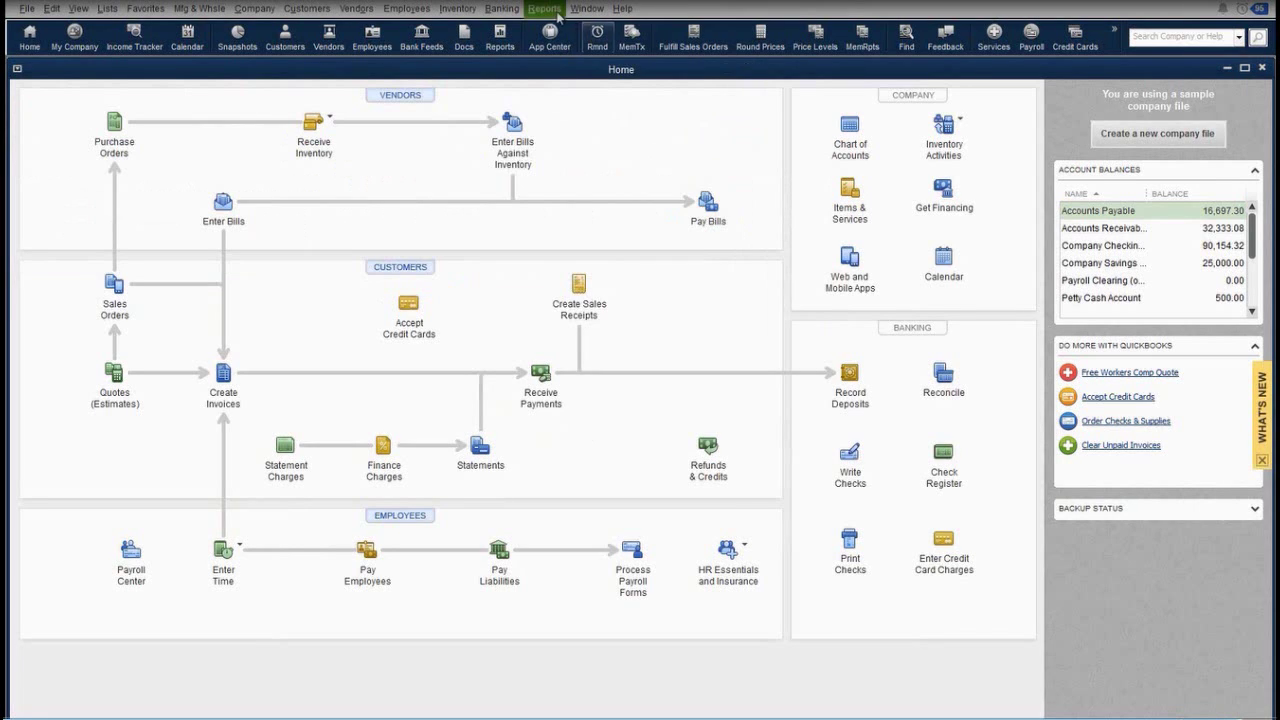
Open the Profitability by Product report, enlarge it to full size, and expand the Bath/Vanity Fixtures and Ceiling fixtures groups to examine item profitability
click(557, 12)
mouse_move(602, 160)
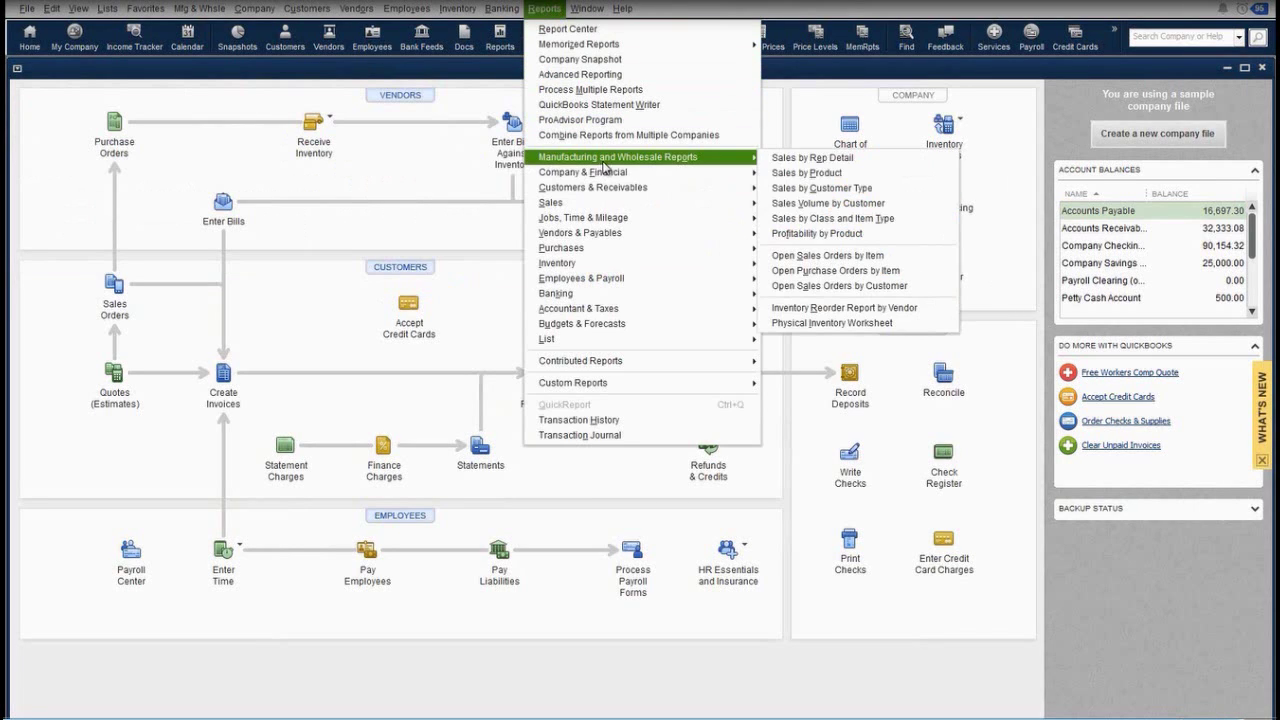
click(843, 240)
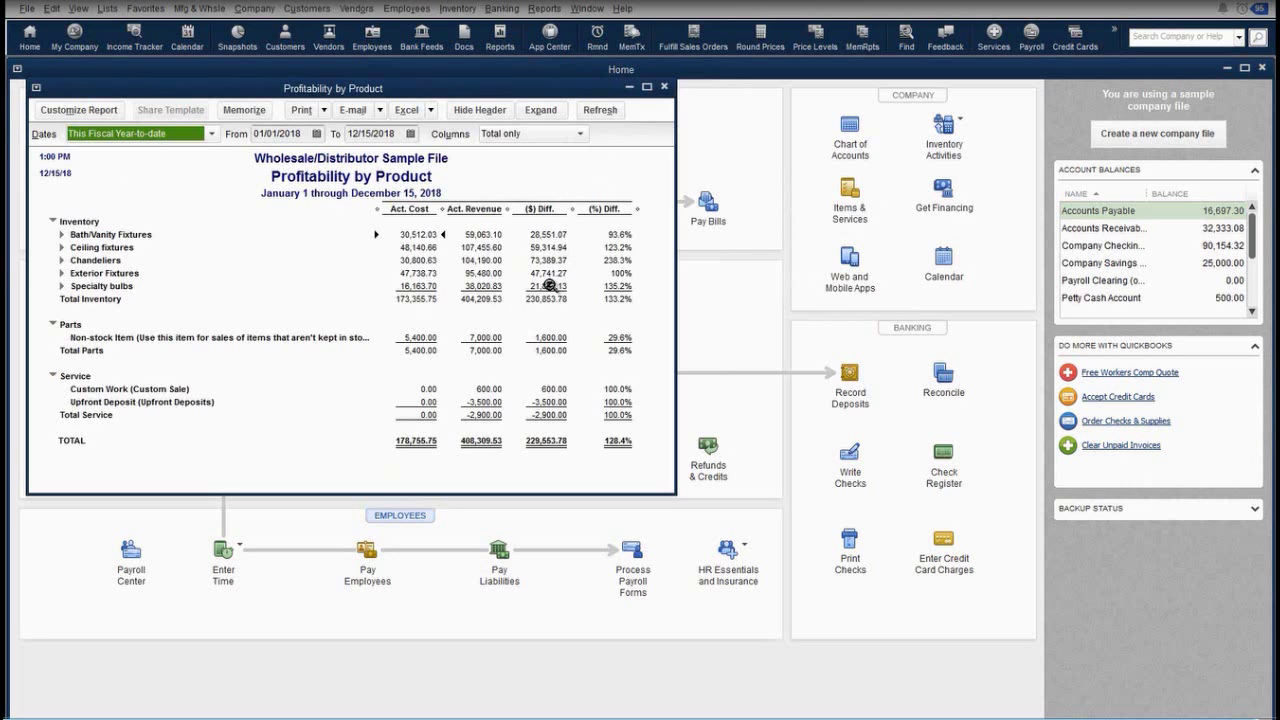
click(61, 235)
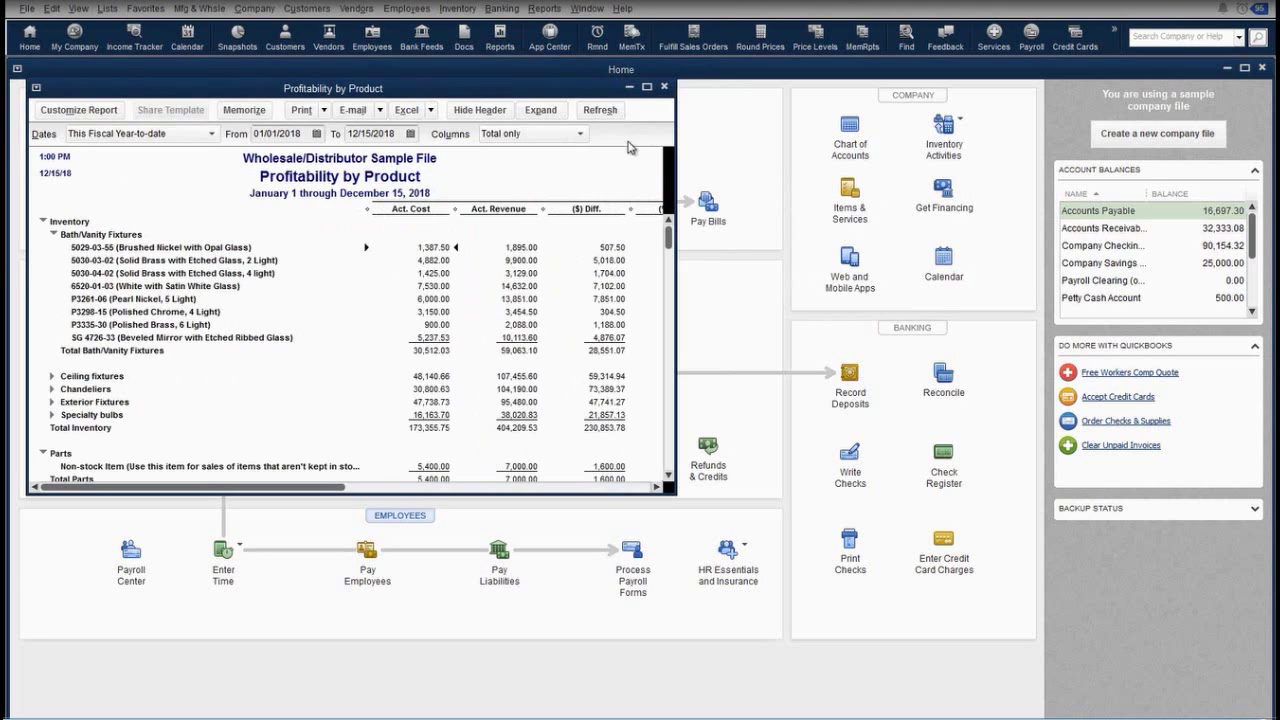
click(647, 87)
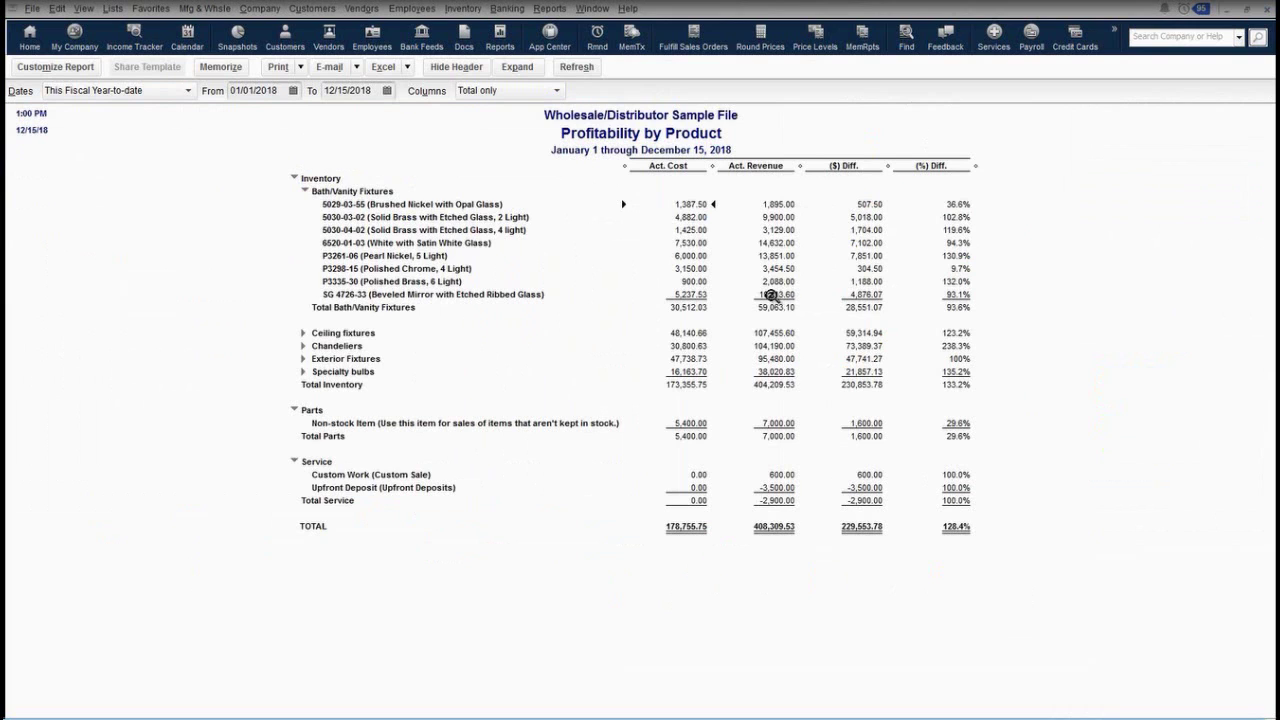
click(303, 333)
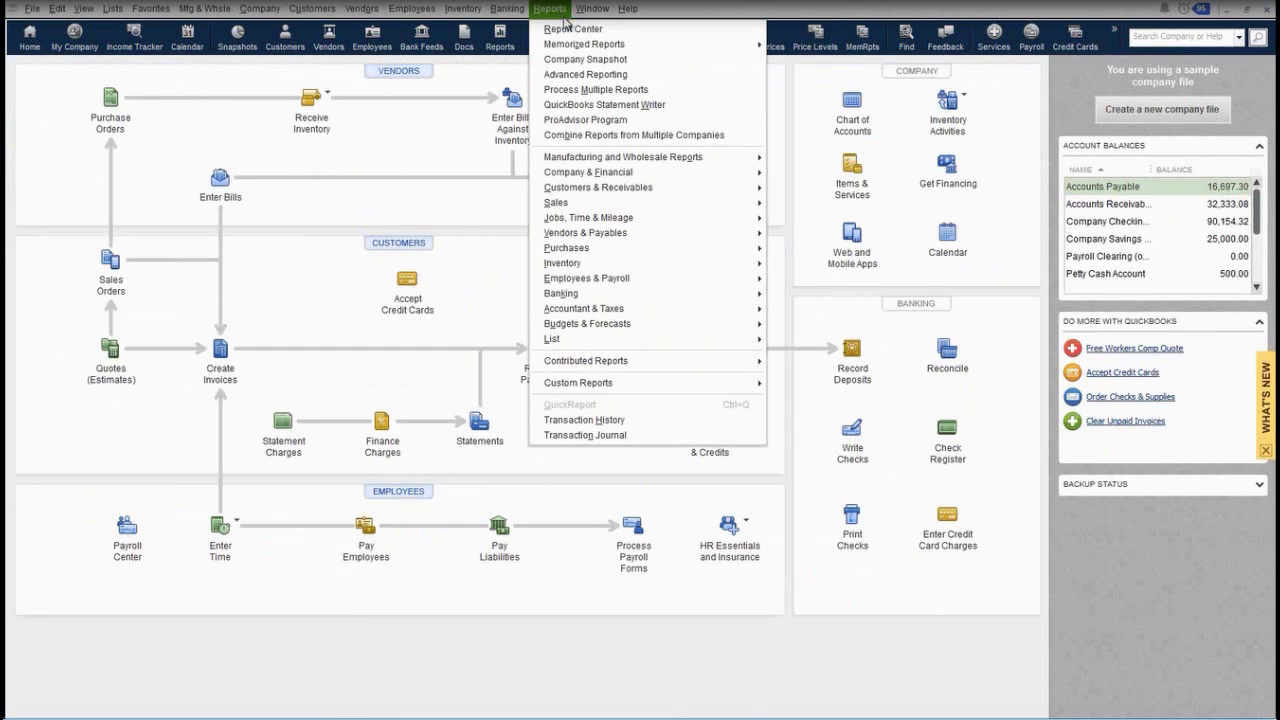
Open the Open Sales Orders by Item report, review invoiced and backordered quantities per item, and close it
mouse_move(658, 160)
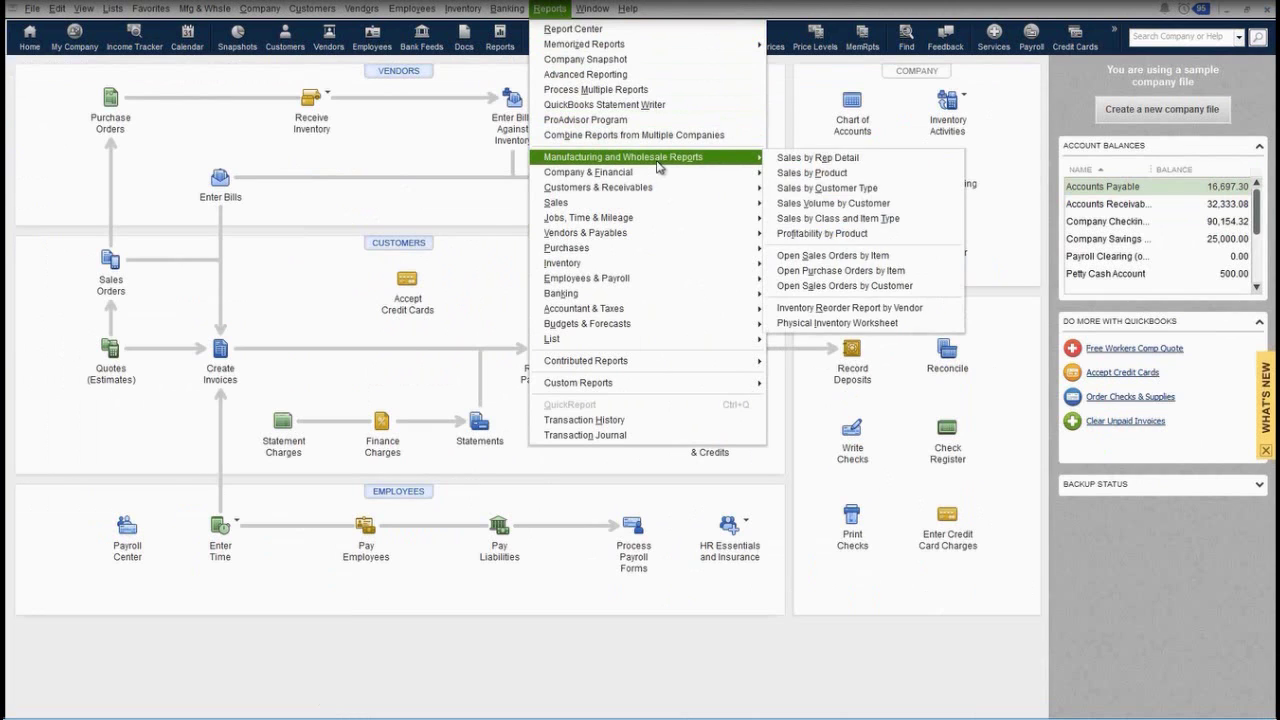
click(852, 259)
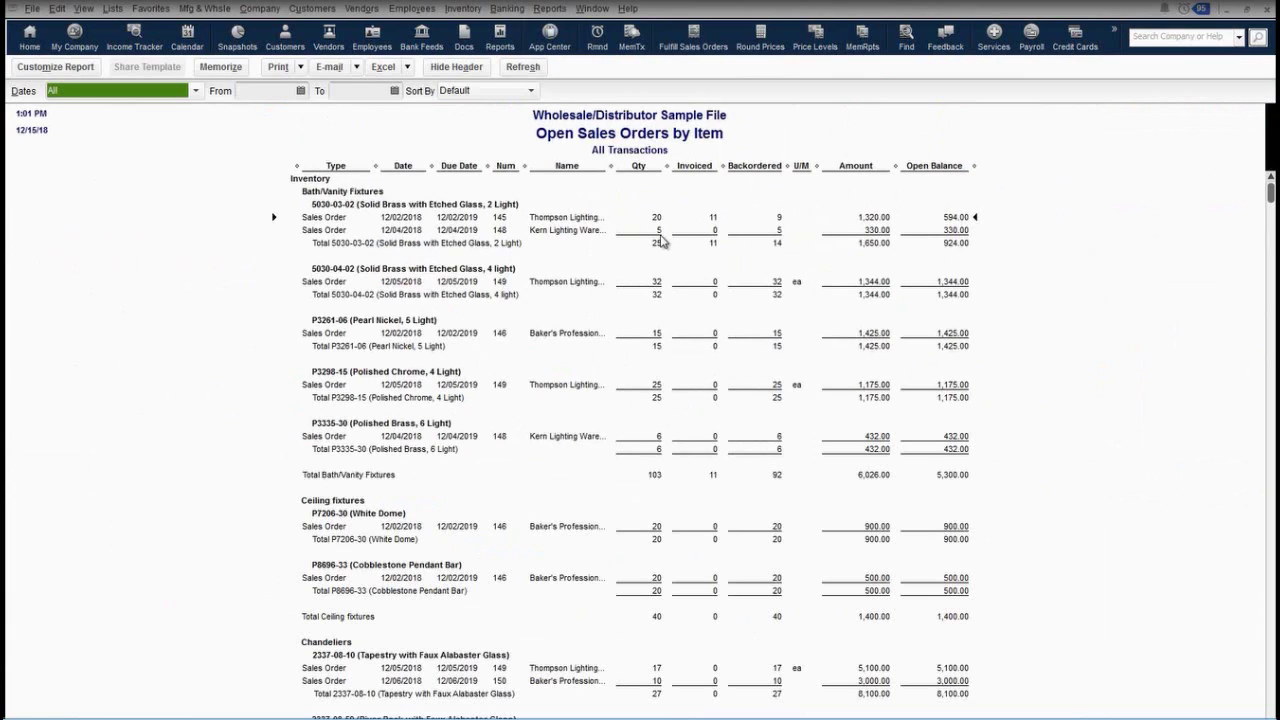
click(1265, 8)
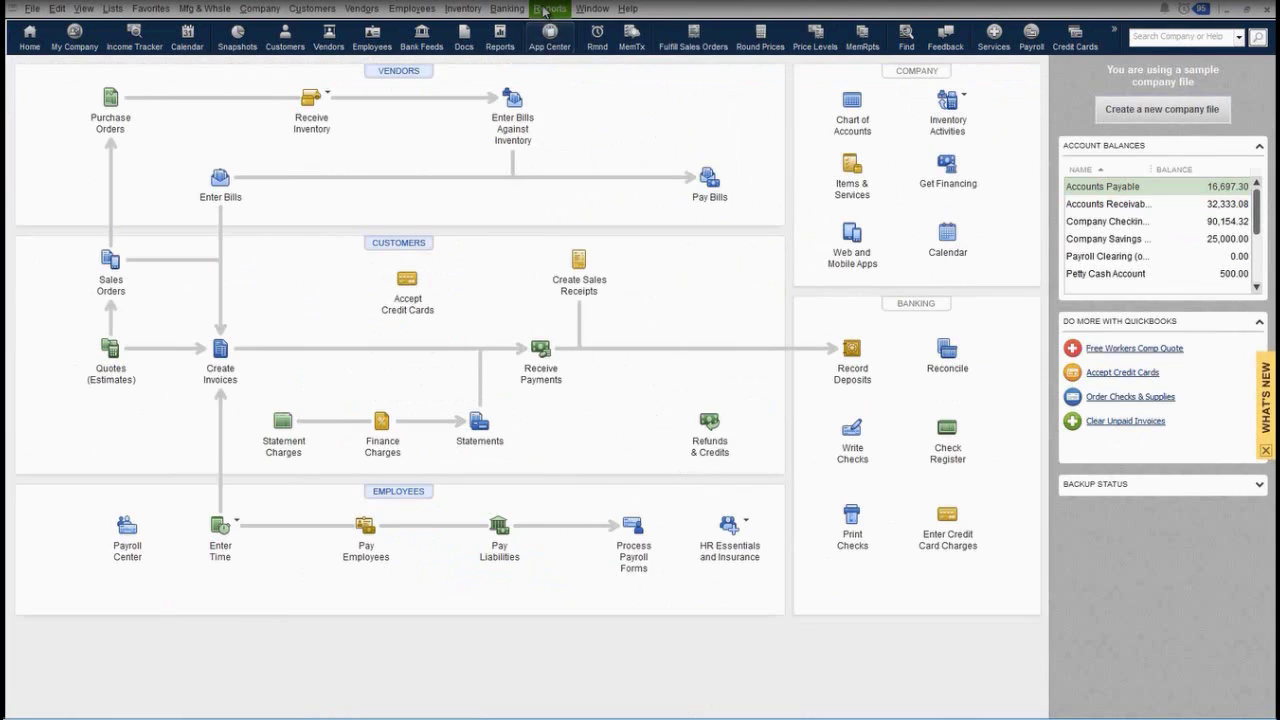
Open the Open Purchase Orders by Item report, review the outstanding vendor orders and delivery dates, and close it
click(549, 8)
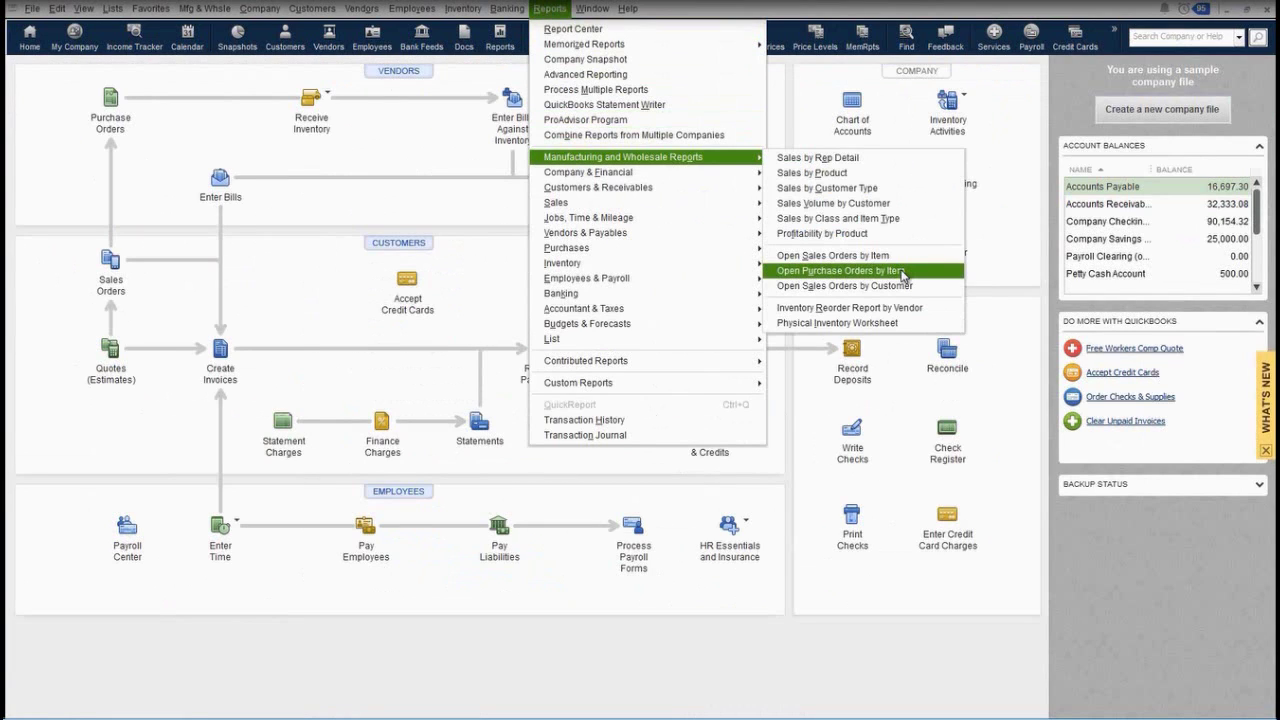
click(903, 272)
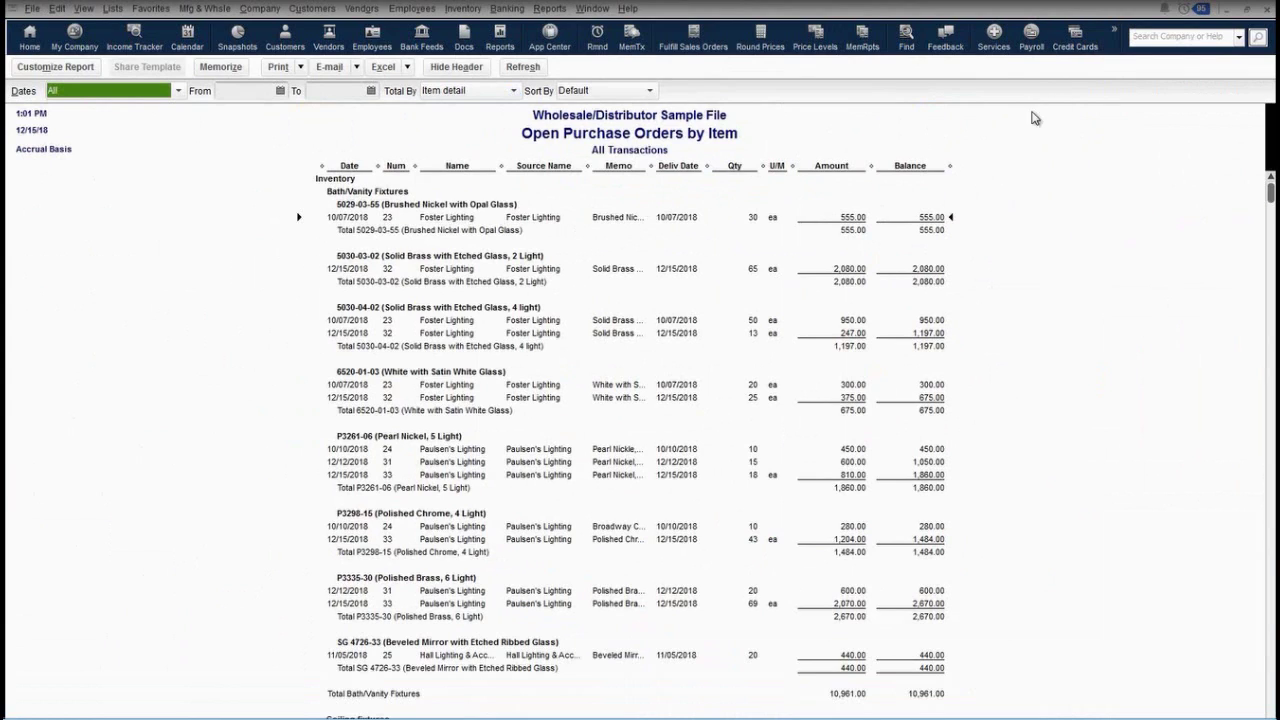
click(1269, 12)
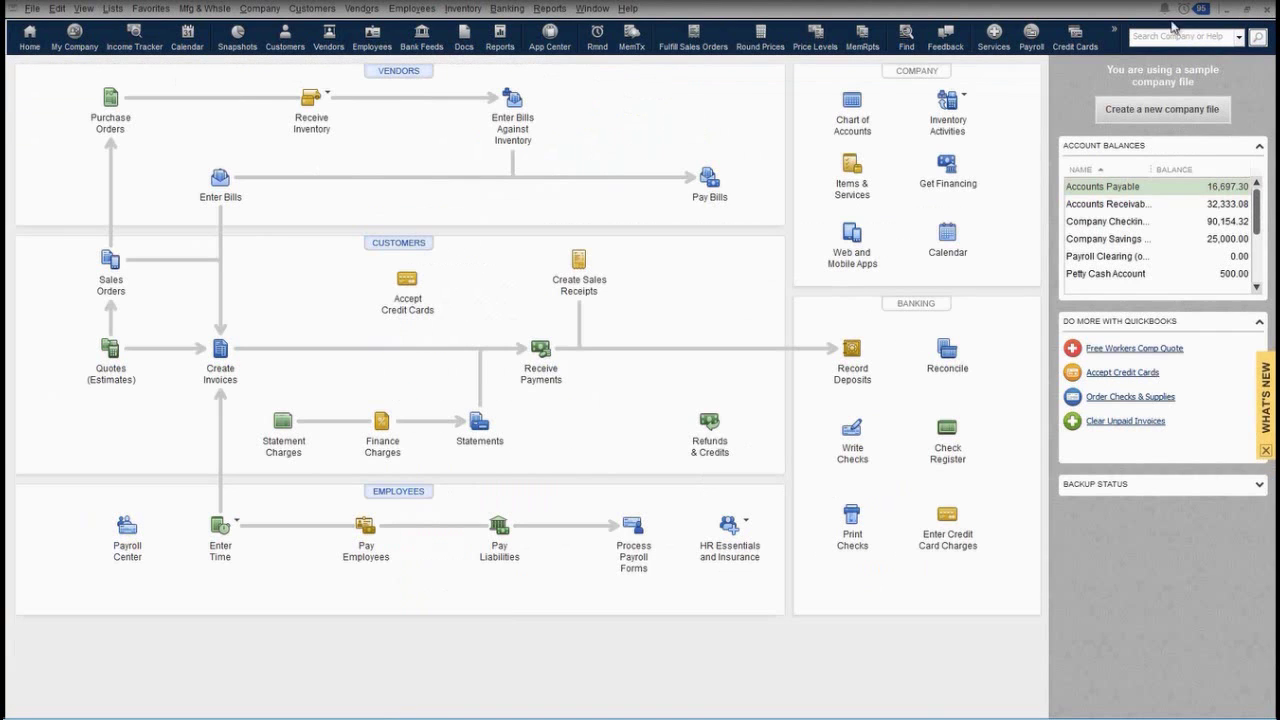
Open the Open Sales Orders by Customer report, review each customer's order amounts and open balances, and close it
click(549, 8)
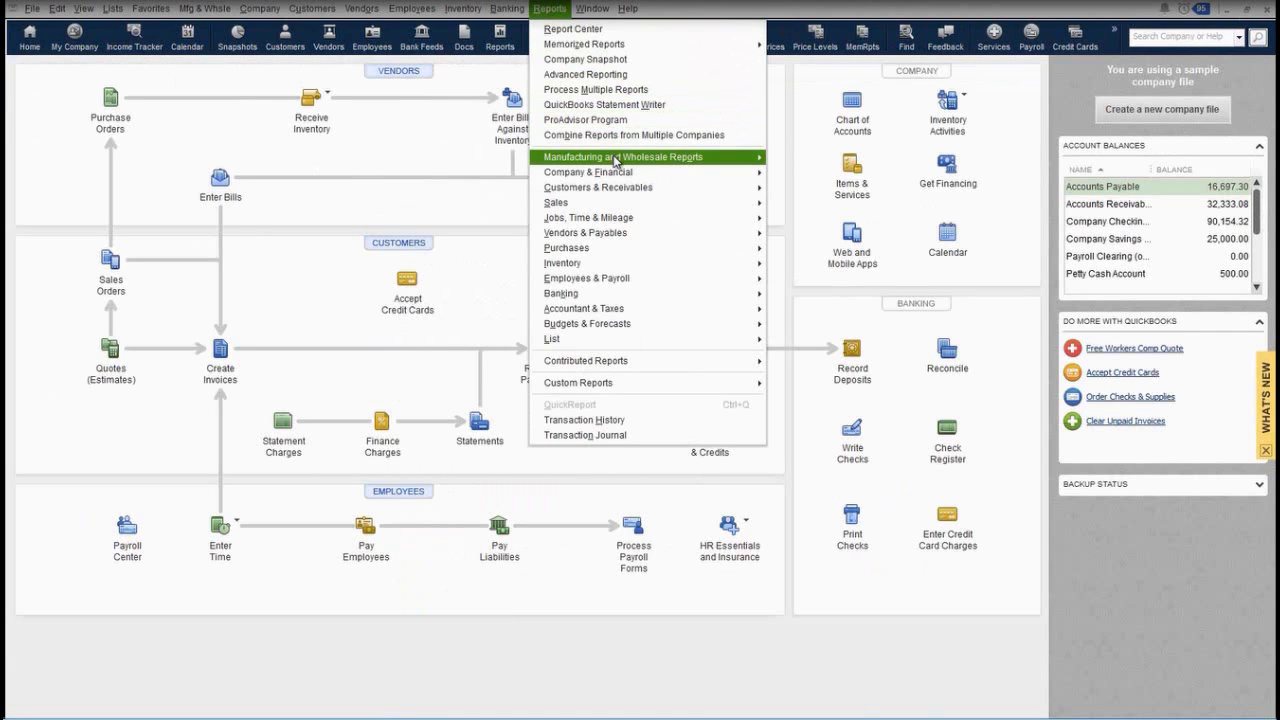
mouse_move(618, 160)
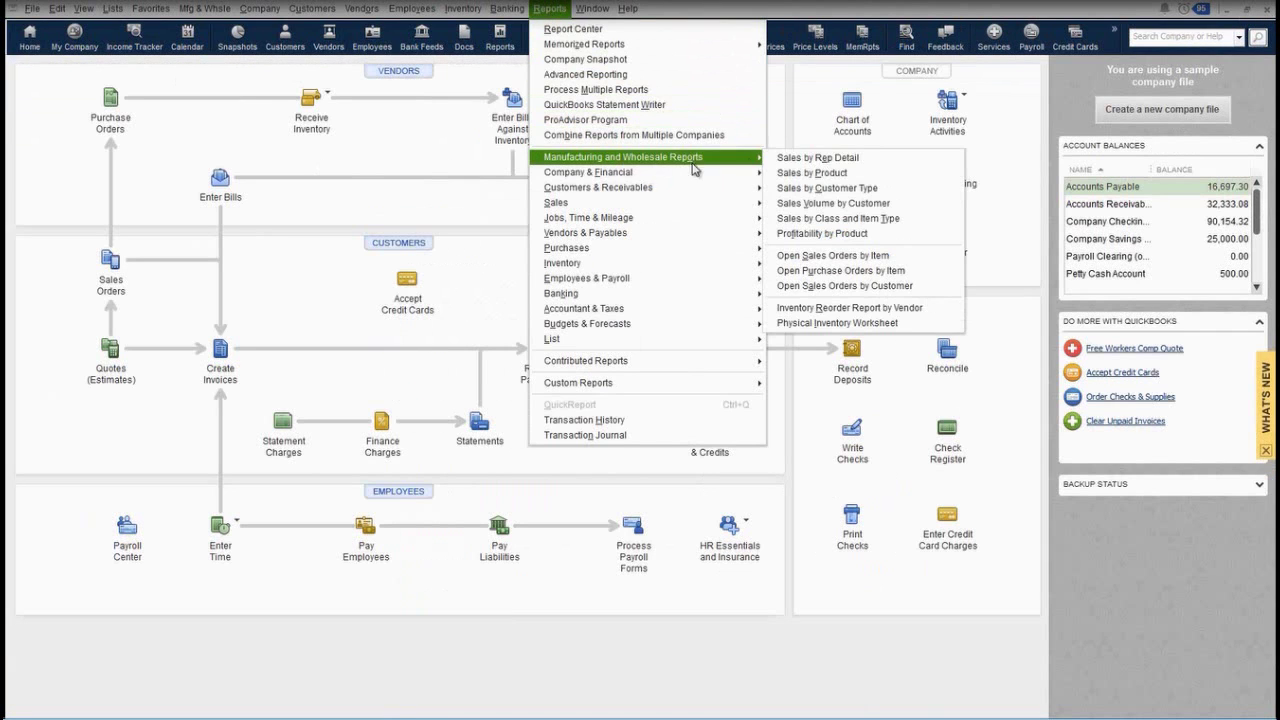
click(886, 288)
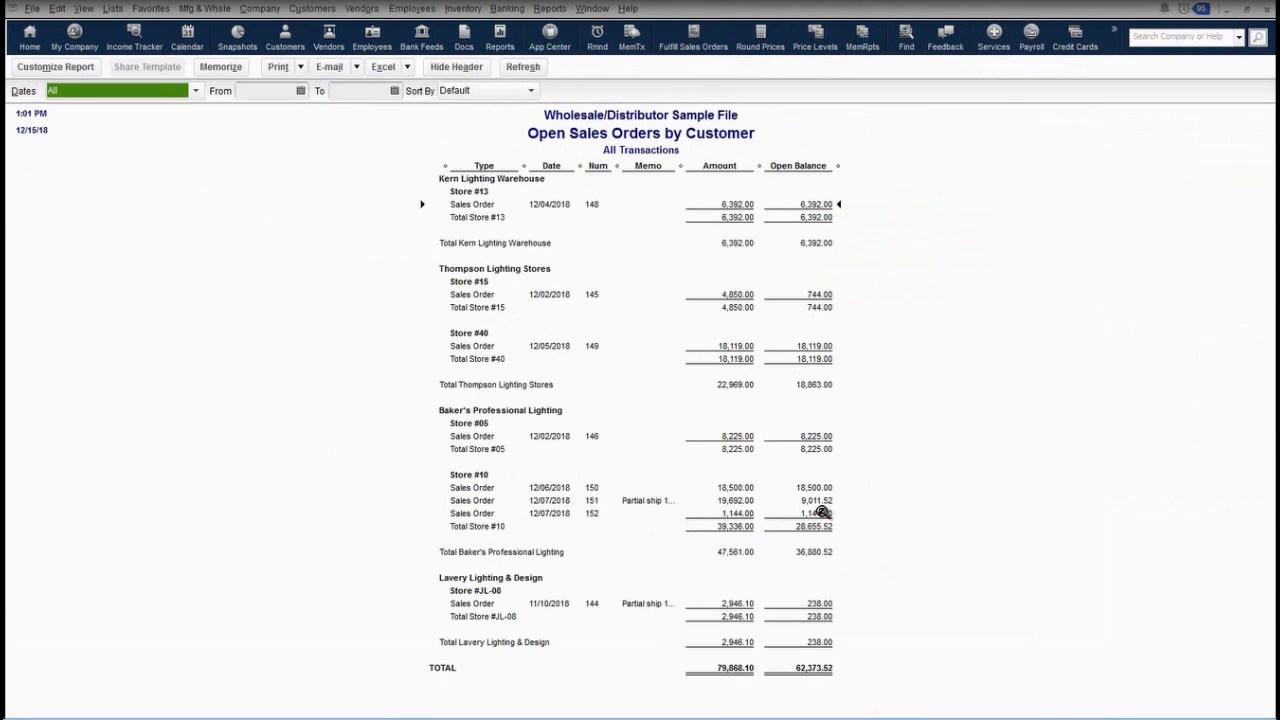
key(Escape)
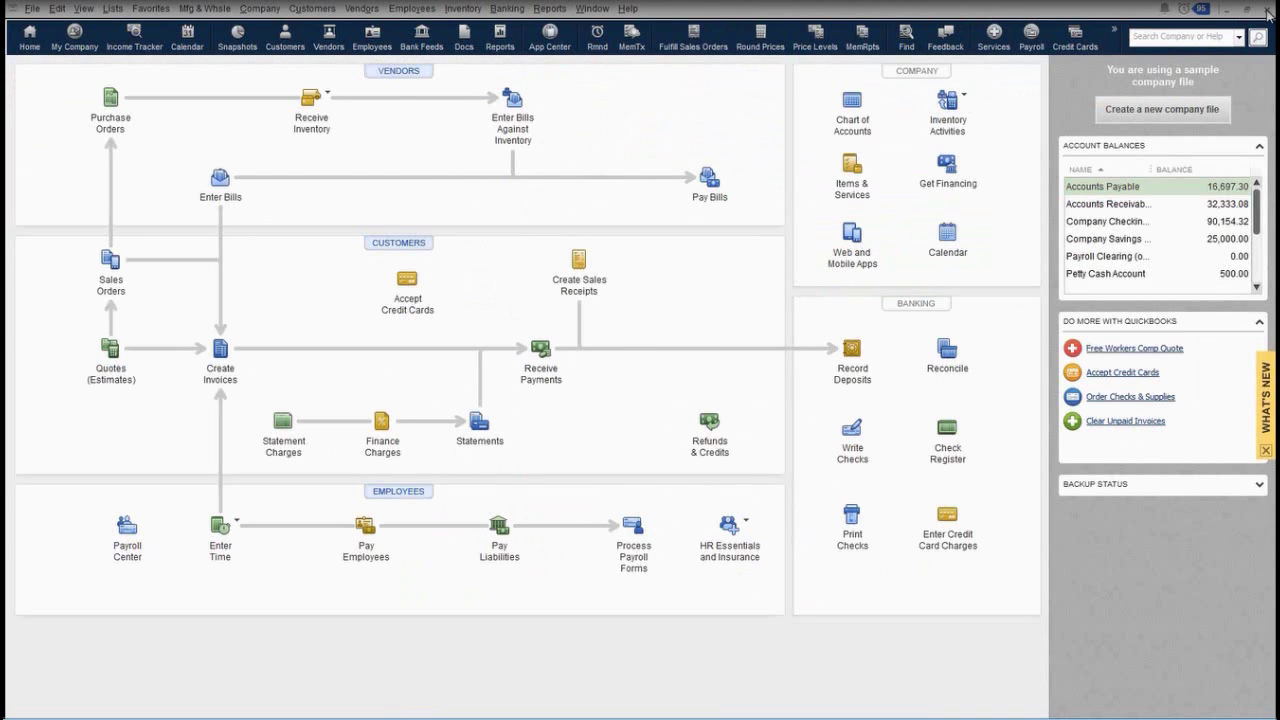
Open the Inventory Reorder Report by Vendor, review reorder points, availability and the automatic purchase order option, and close it
click(548, 9)
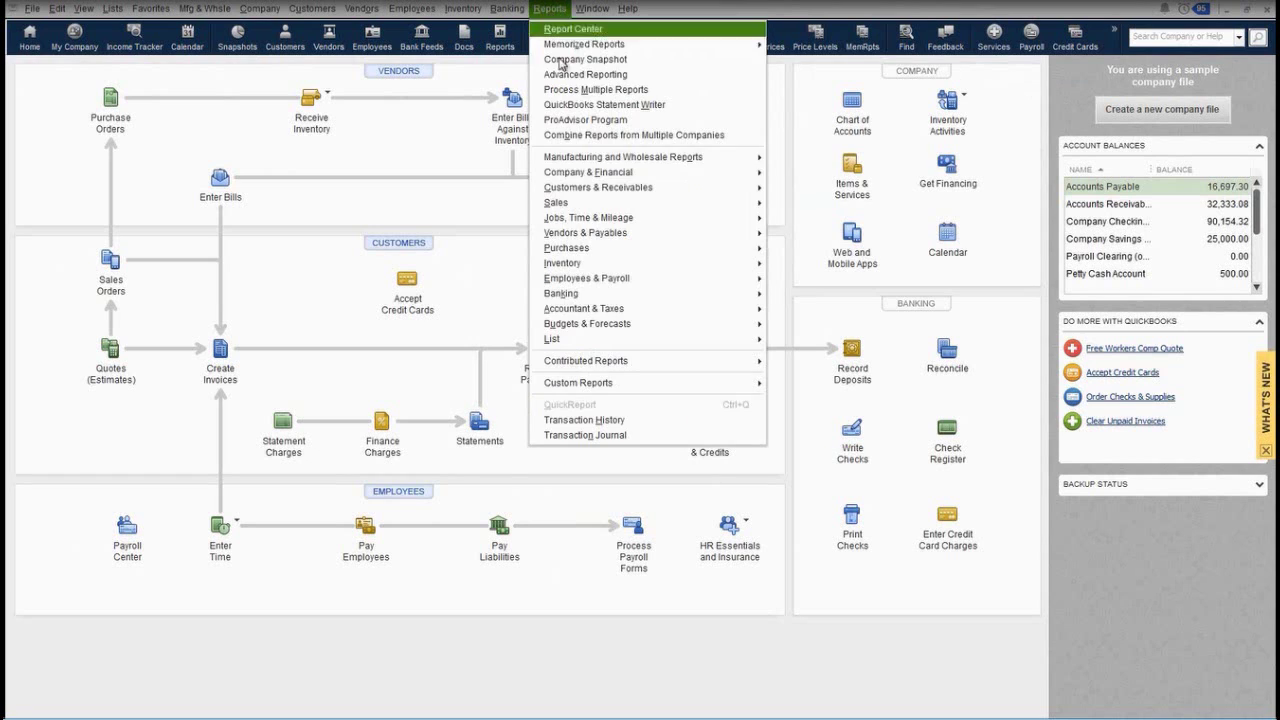
mouse_move(655, 160)
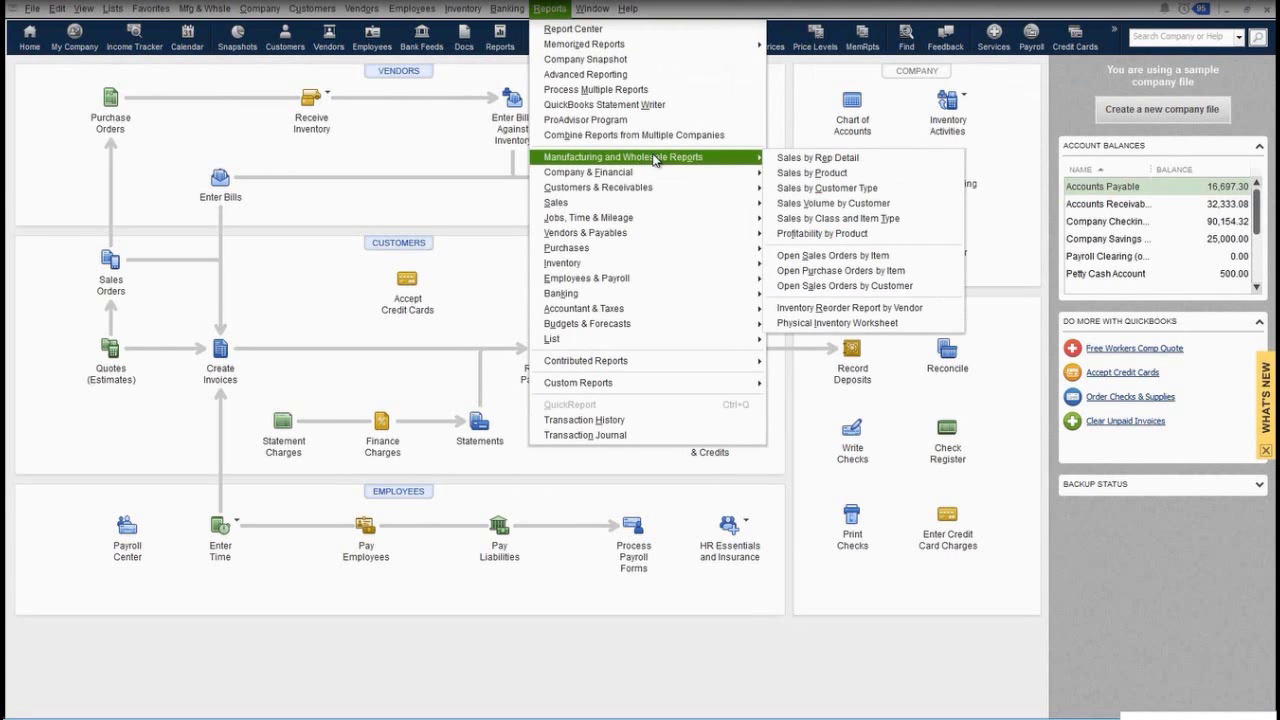
click(845, 308)
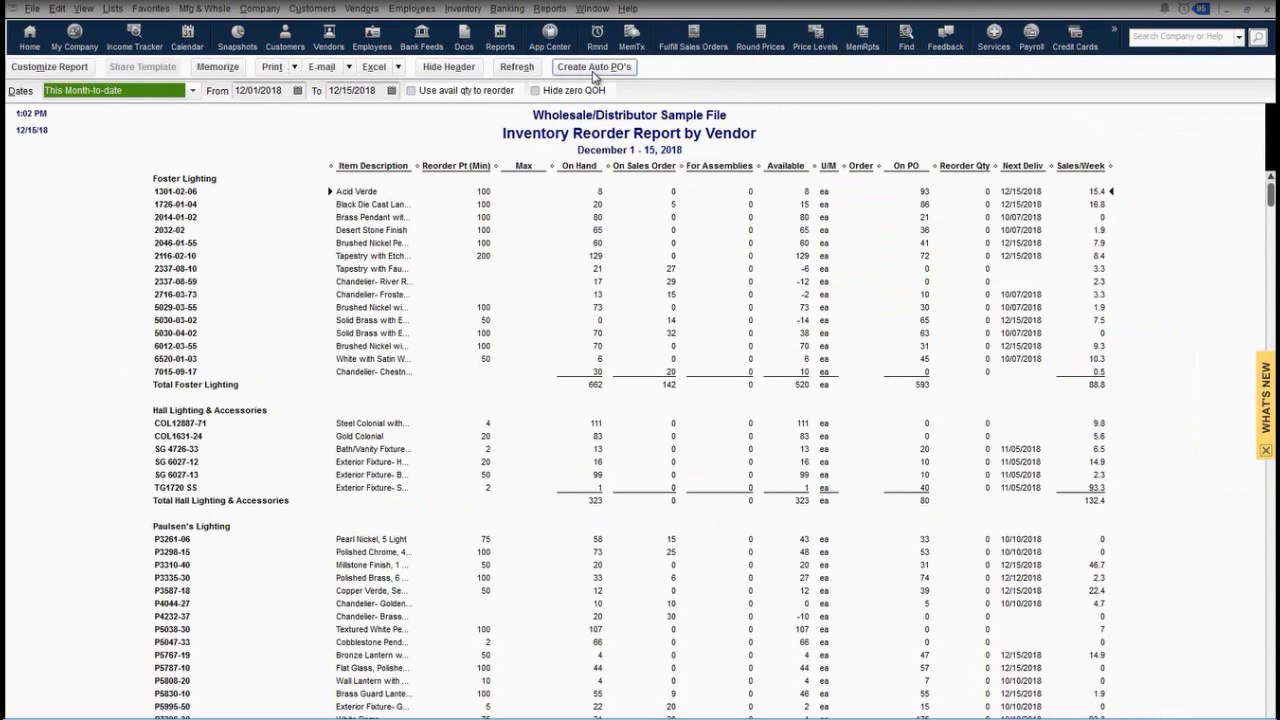
click(1266, 9)
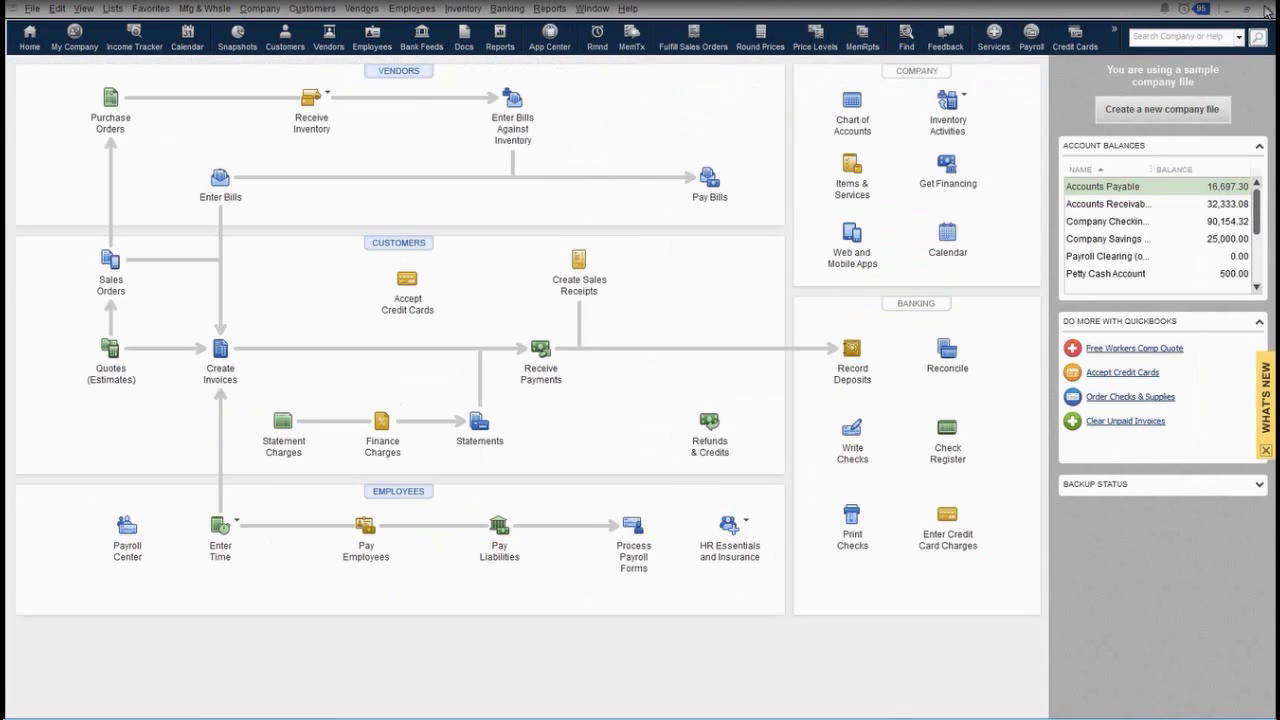
Open the Physical Inventory Worksheet from the manufacturing and wholesale reports to view quantities on hand and physical count blanks
click(553, 10)
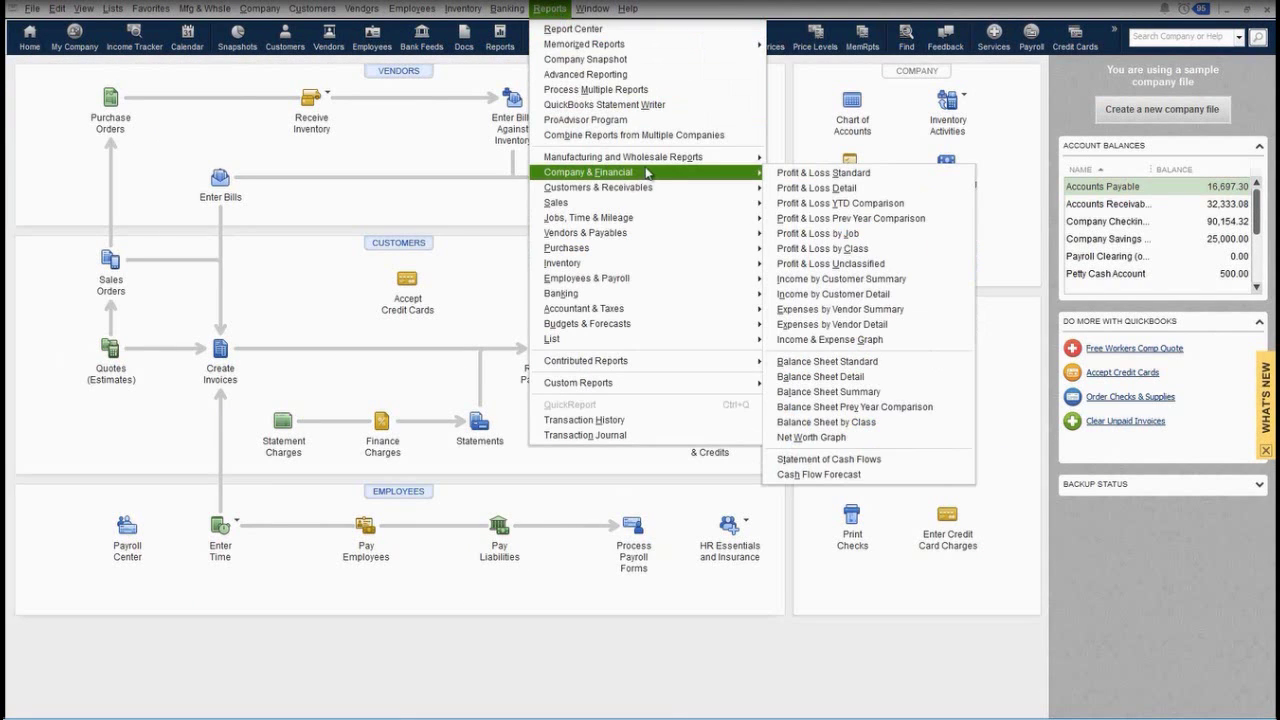
mouse_move(670, 160)
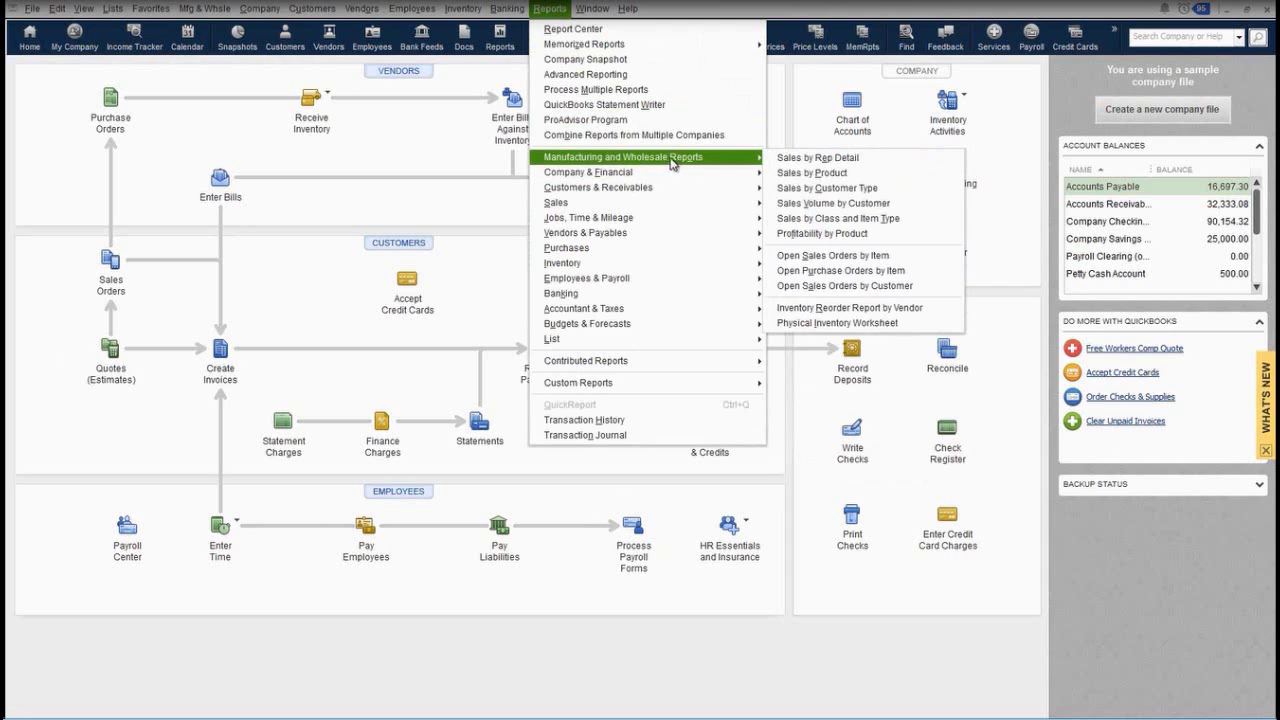
click(900, 325)
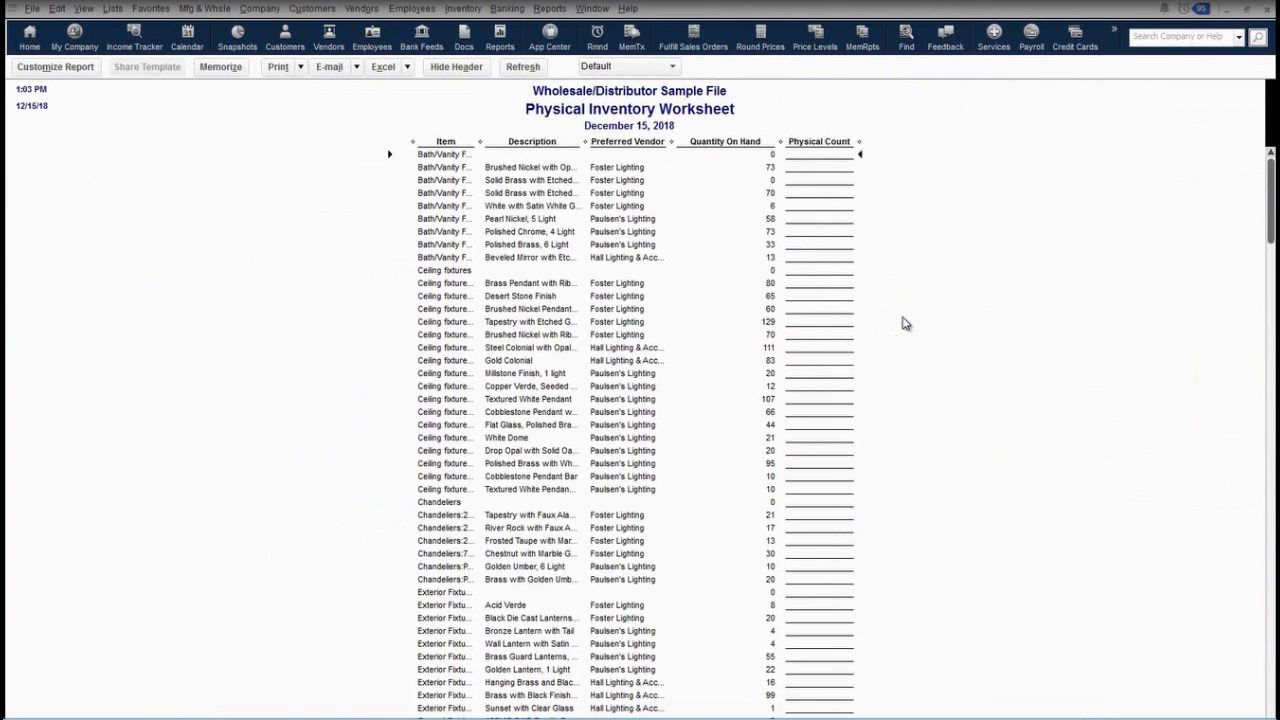